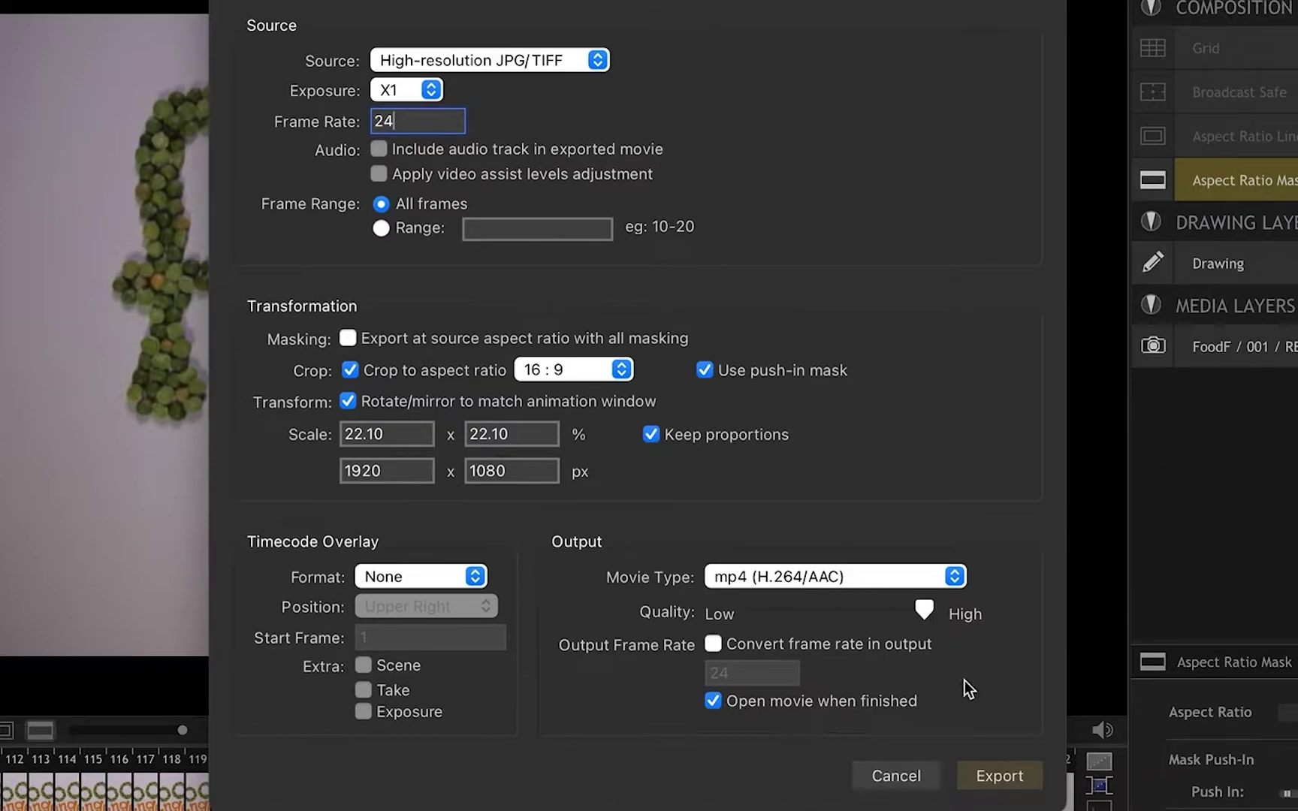
Export the animation to the Desktop as an mp4 movie named Food Fingers DF
{"action": "left_click", "coordinate": [1011, 781]}
{"action": "triple_click", "coordinate": [567, 87]}
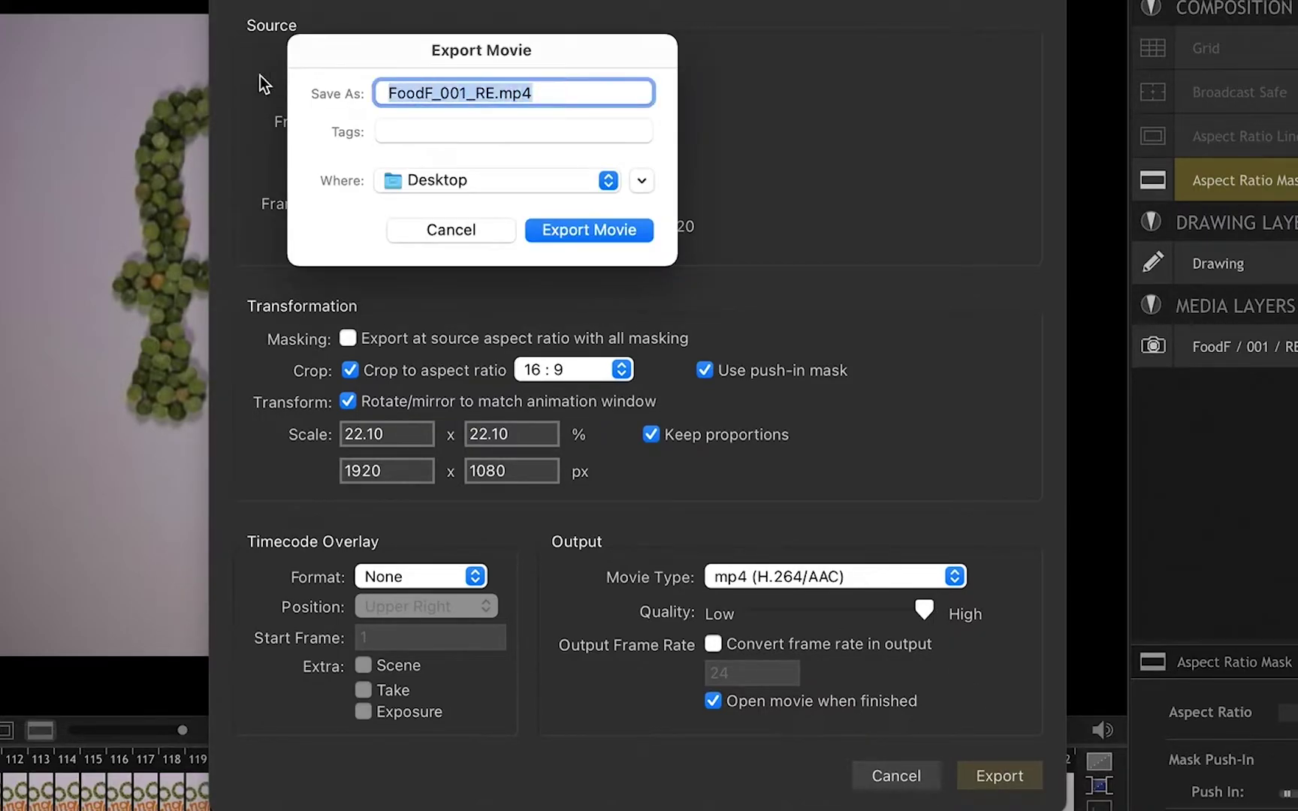
{"action": "type", "text": "Food "}
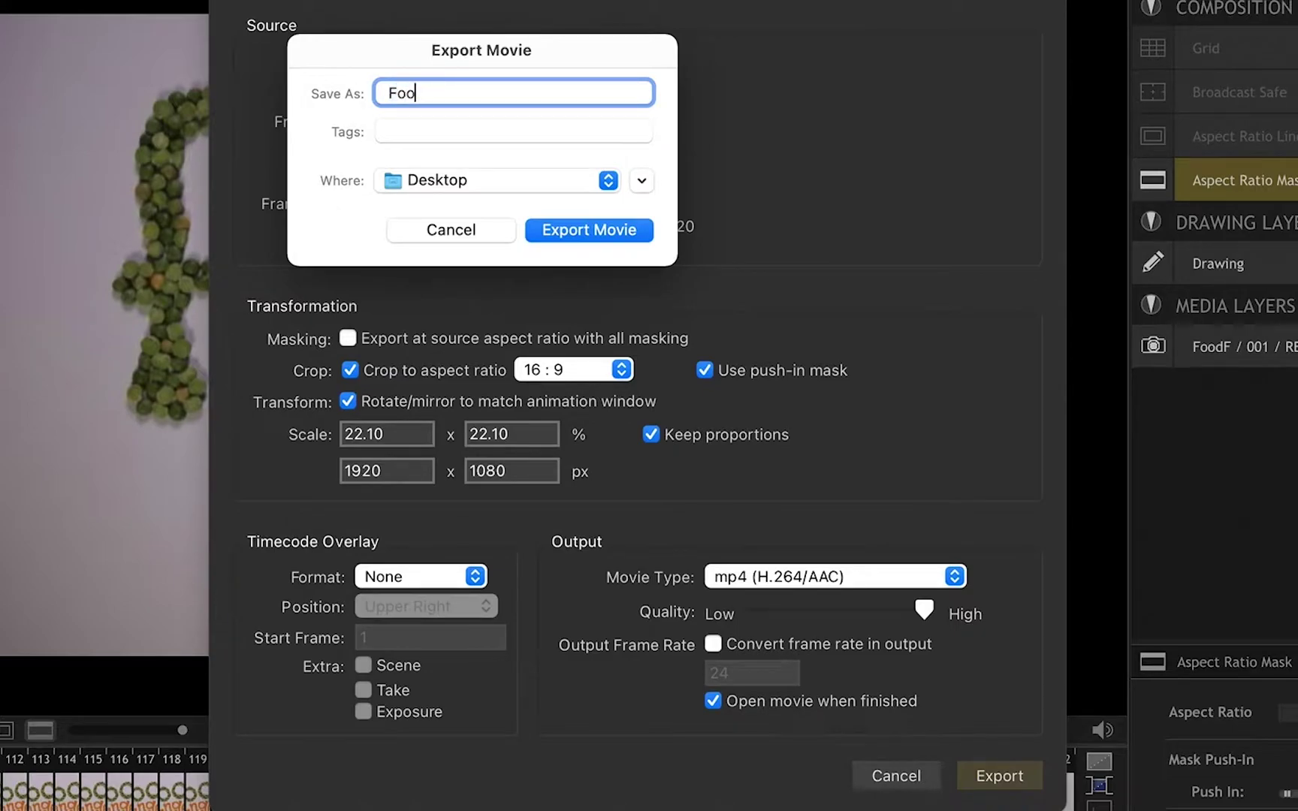
{"action": "type", "text": "Fingers DF"}
{"action": "left_click", "coordinate": [558, 234]}
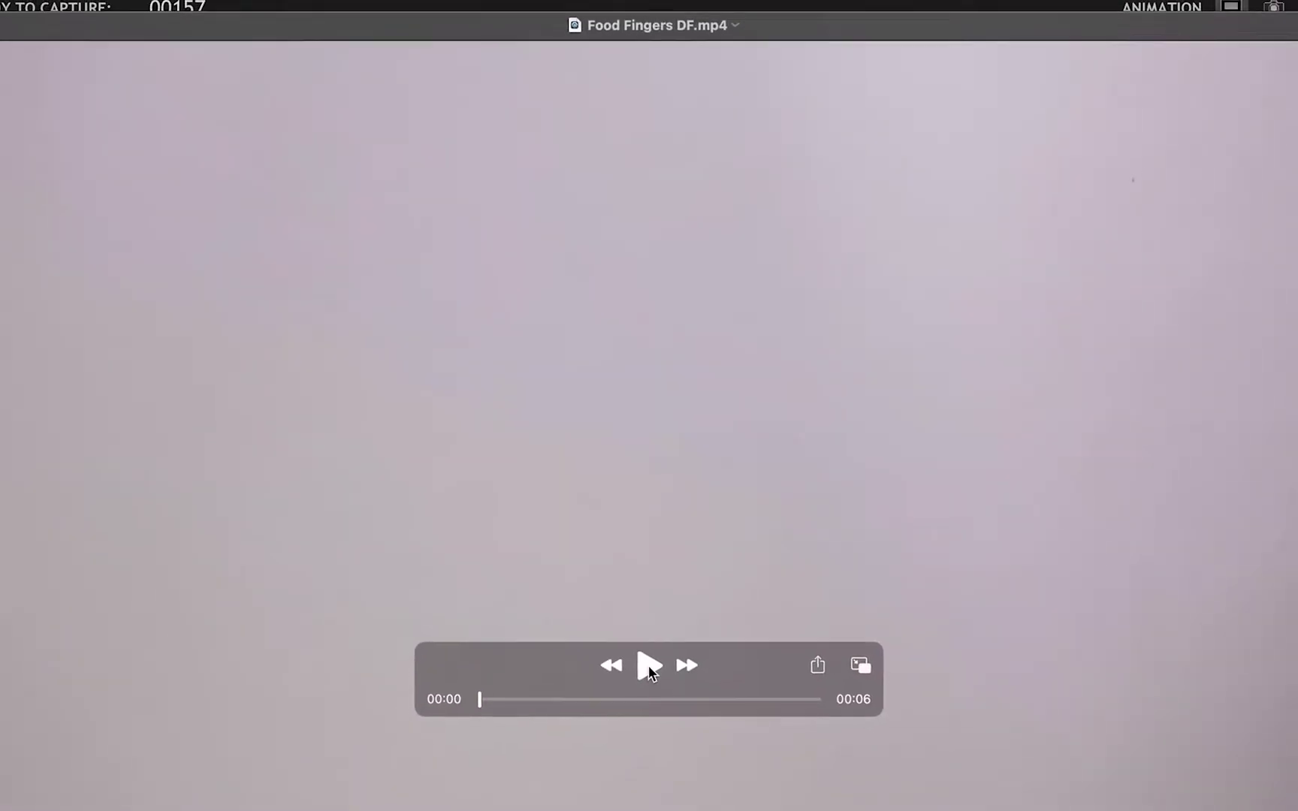
Play back the exported Food Fingers DF movie and close it
{"action": "left_click", "coordinate": [650, 667]}
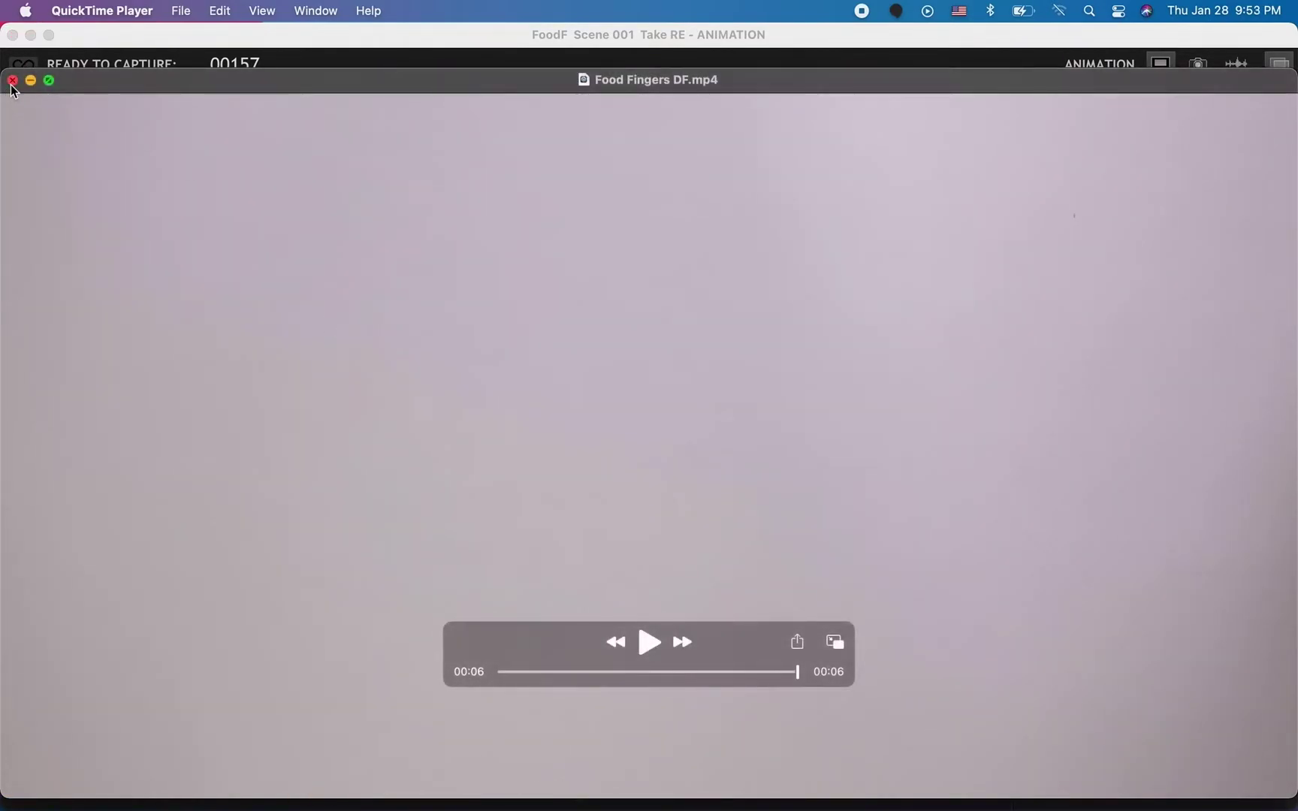
{"action": "left_click", "coordinate": [11, 82]}
Switch to the empty desktop space, Desktop 4, and create a folder named Food Fingers PR on the desktop
{"action": "key", "text": "ctrl+Up"}
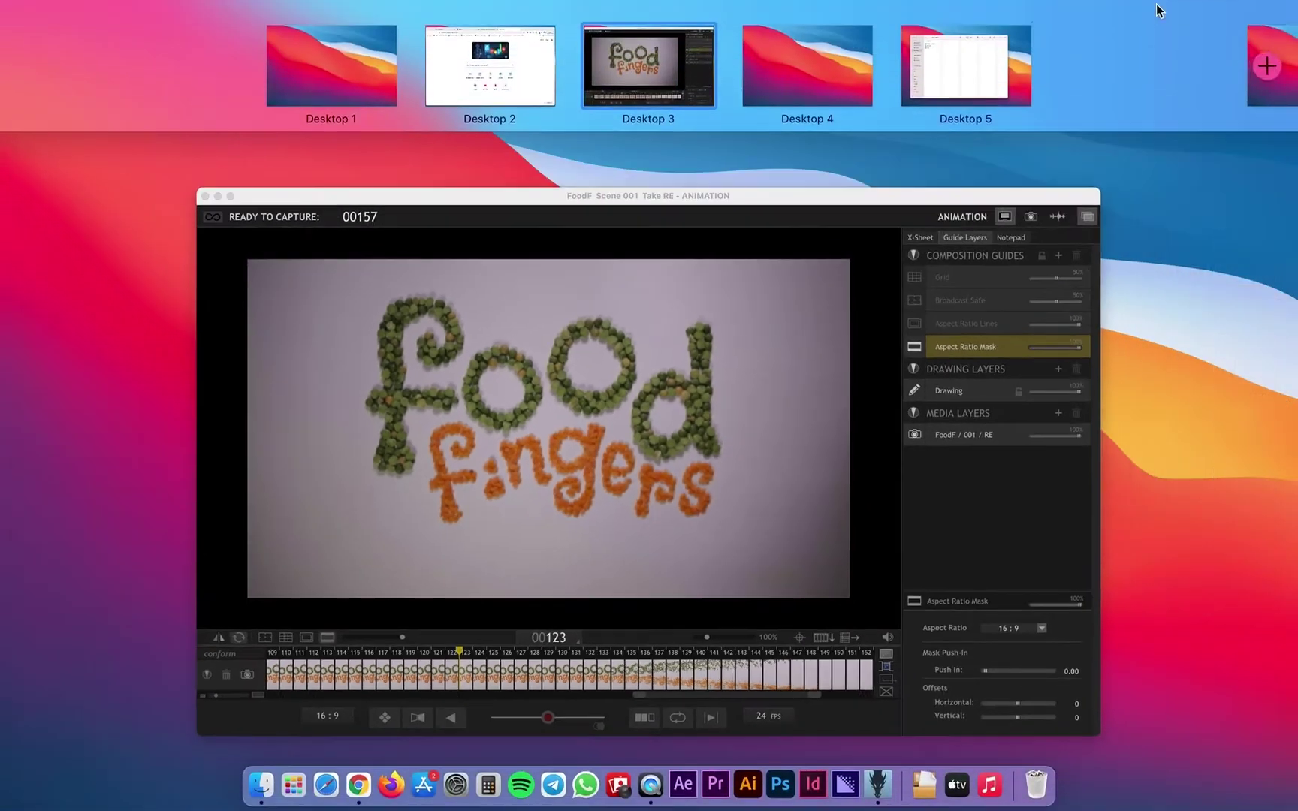
{"action": "left_click", "coordinate": [777, 41]}
{"action": "mouse_move", "coordinate": [1233, 578]}
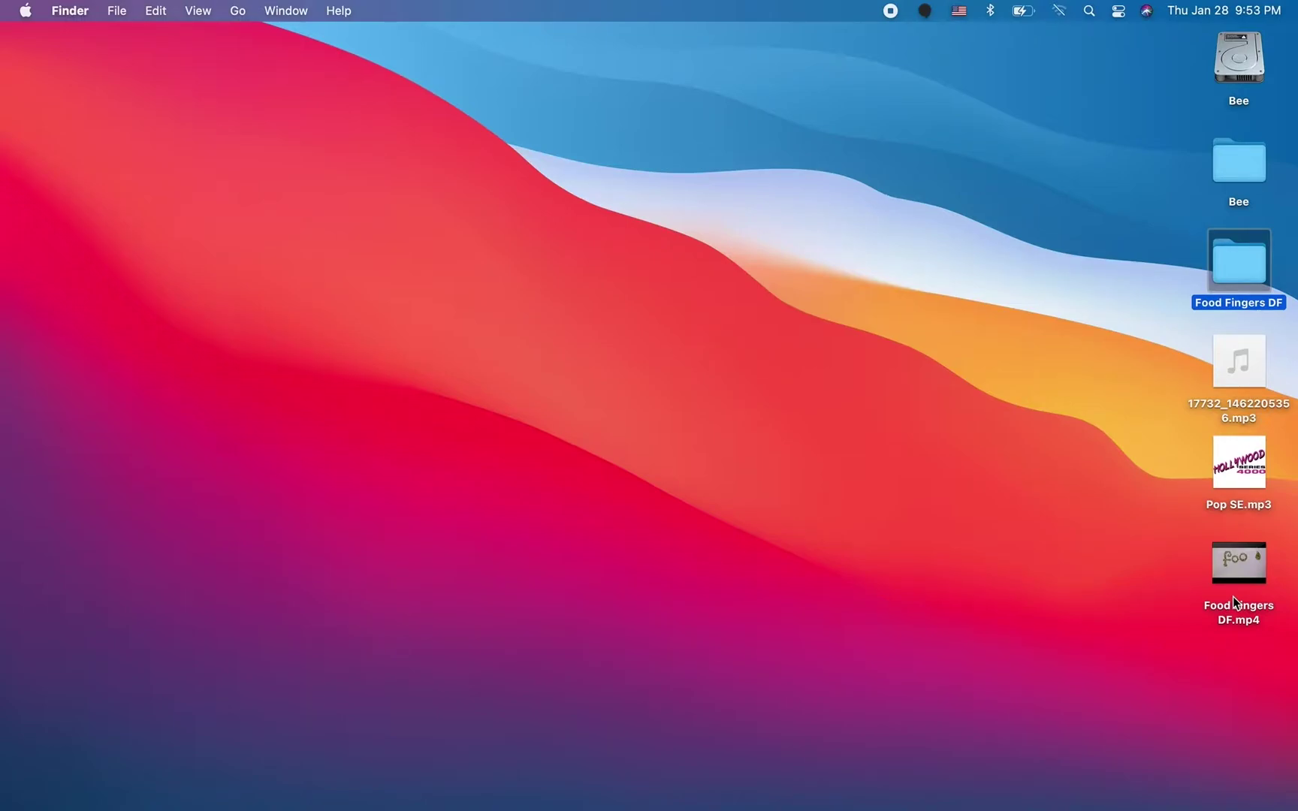
{"action": "right_click", "coordinate": [1044, 456]}
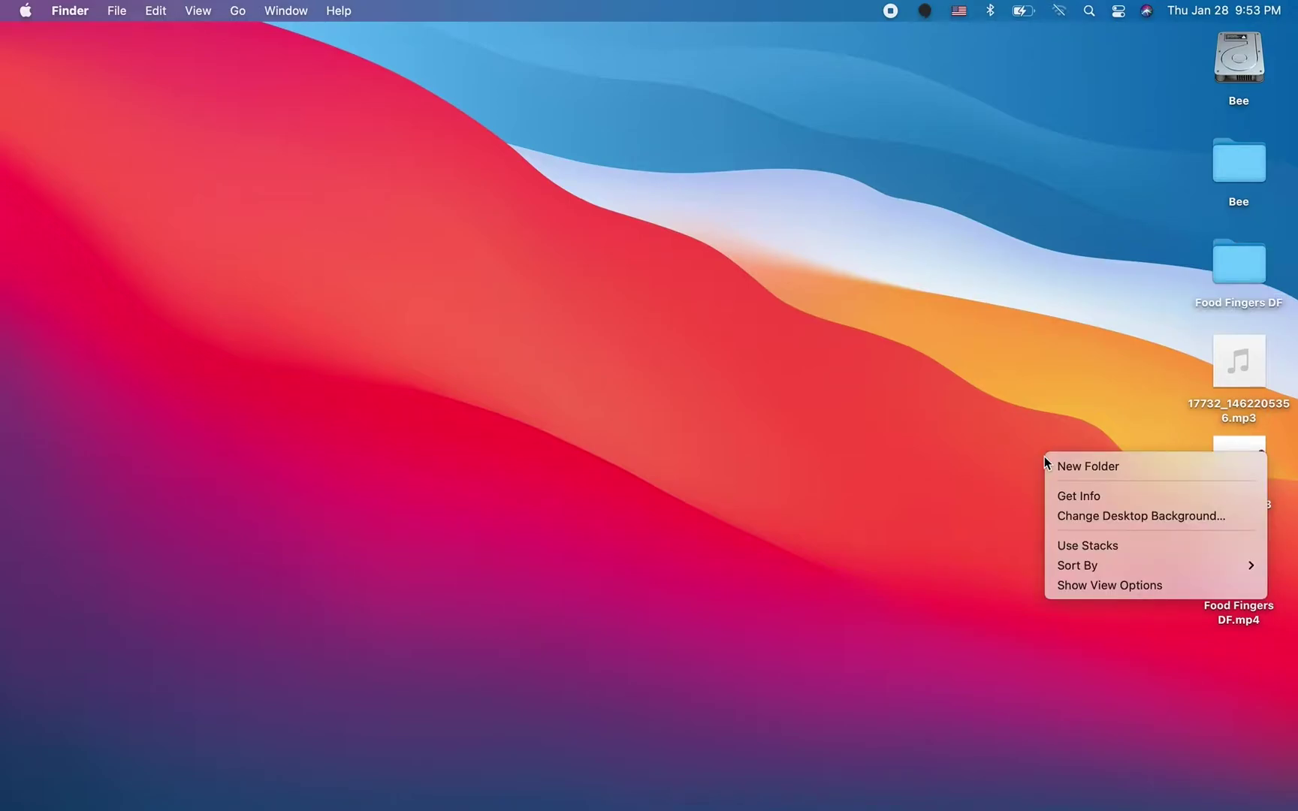
{"action": "left_click", "coordinate": [1060, 466]}
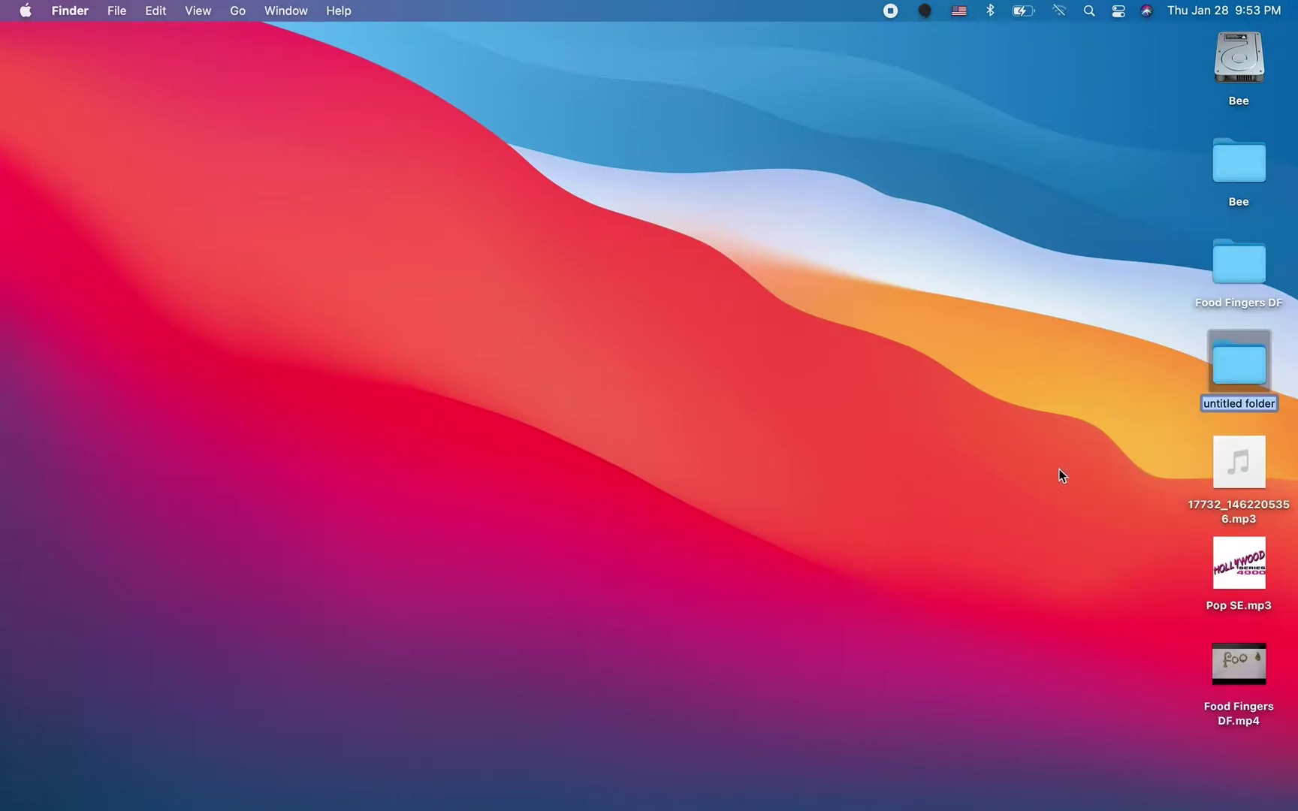
{"action": "type", "text": "F"}
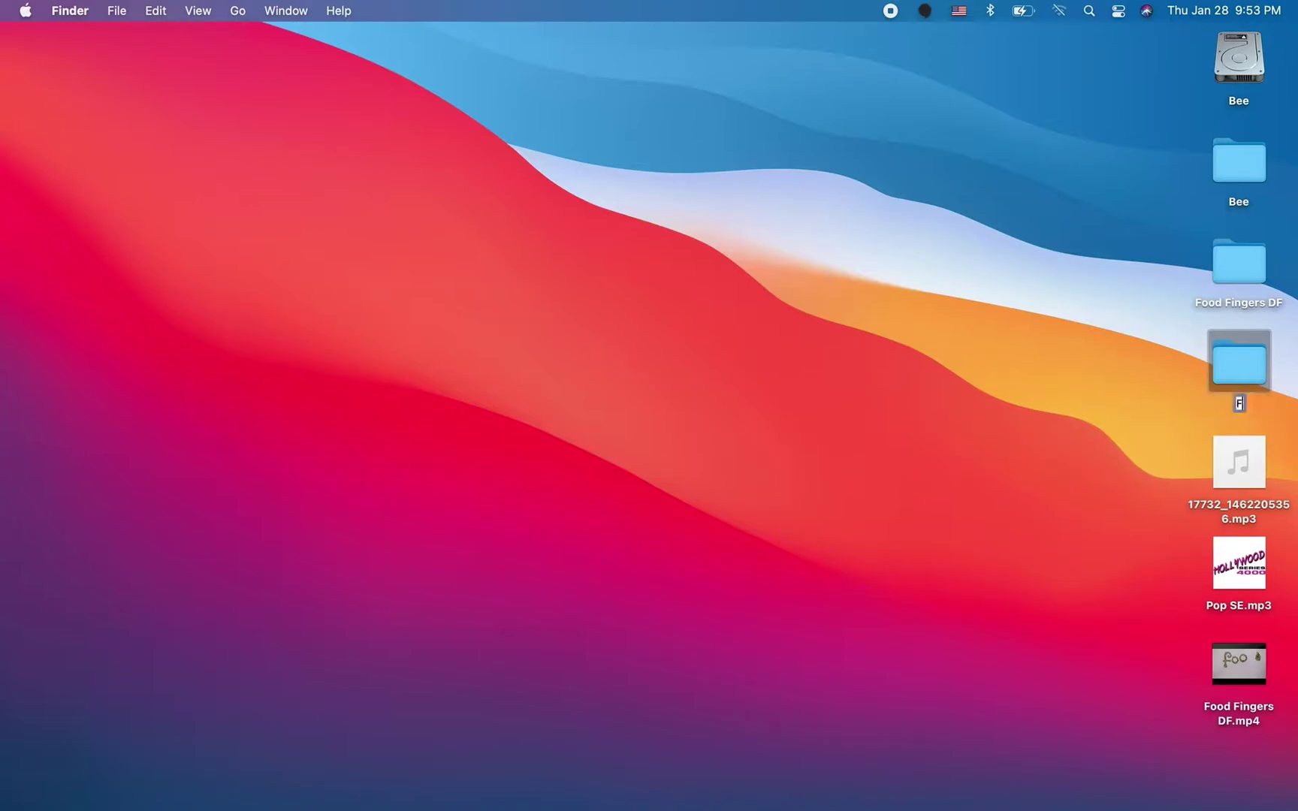
{"action": "type", "text": "ood Fing"}
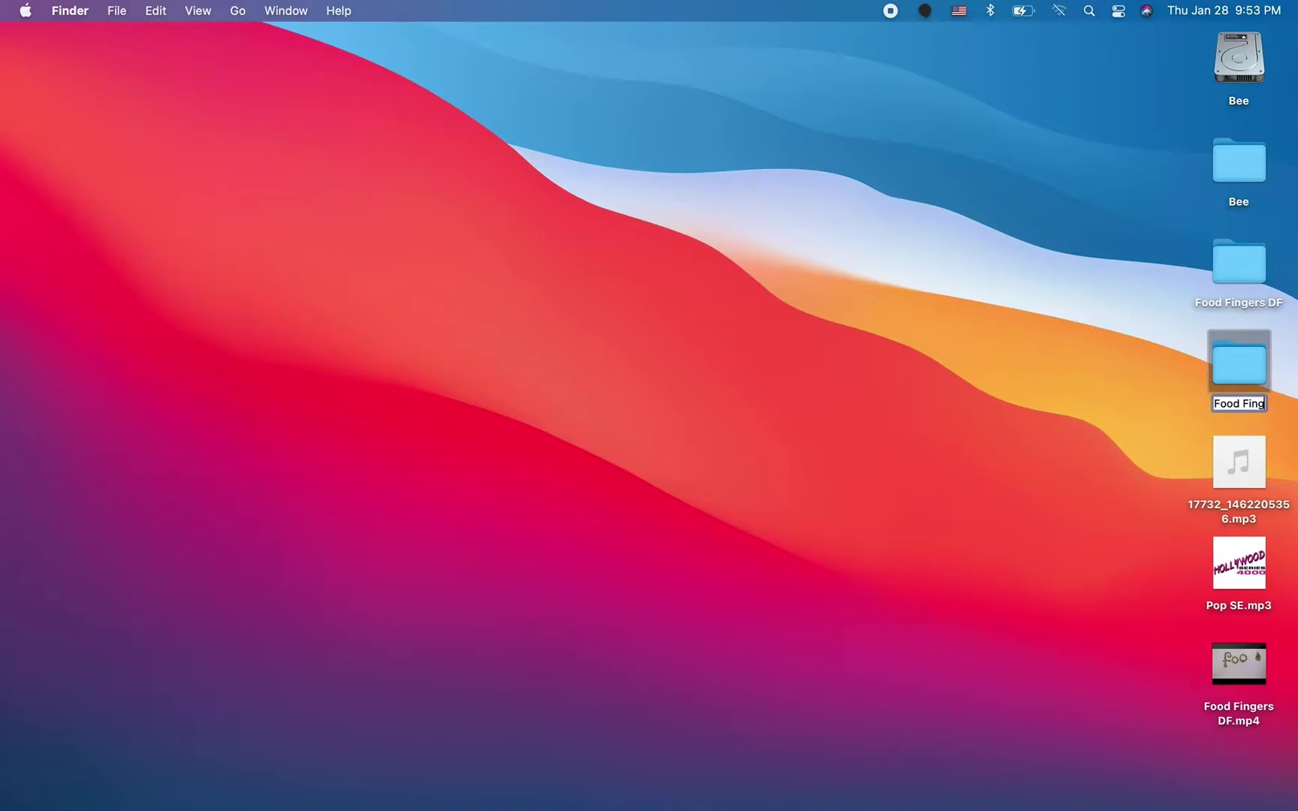
{"action": "type", "text": "ers PR"}
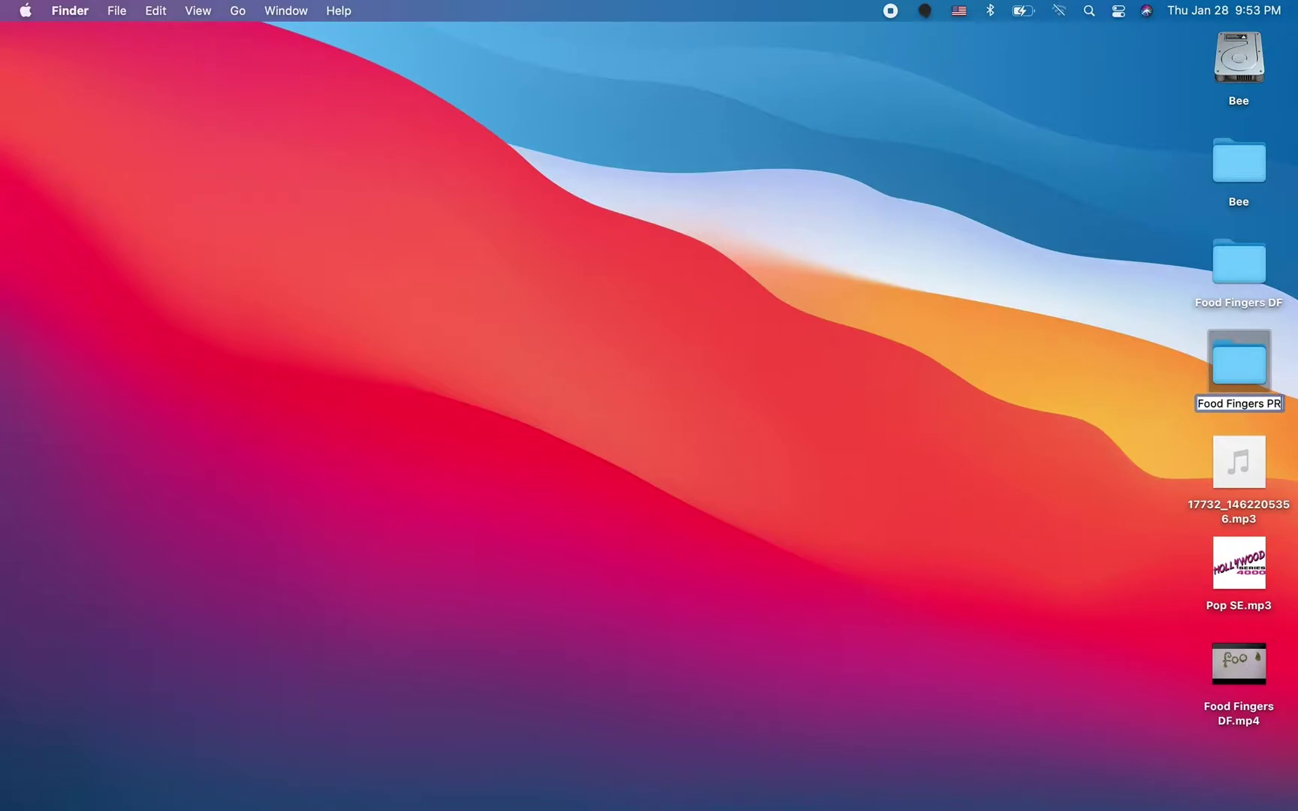
{"action": "key", "text": "Return"}
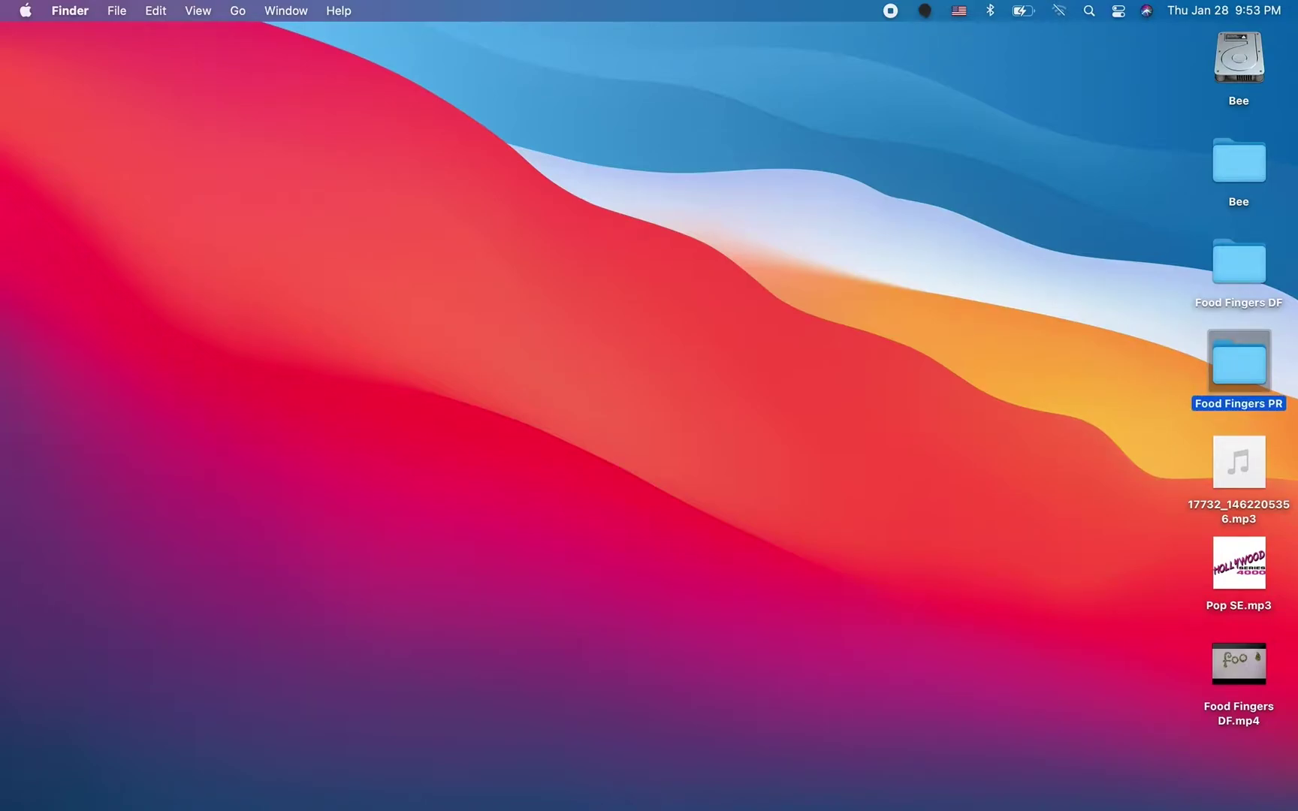
Create a subfolder named Assets inside the Food Fingers PR folder
{"action": "double_click", "coordinate": [1241, 366]}
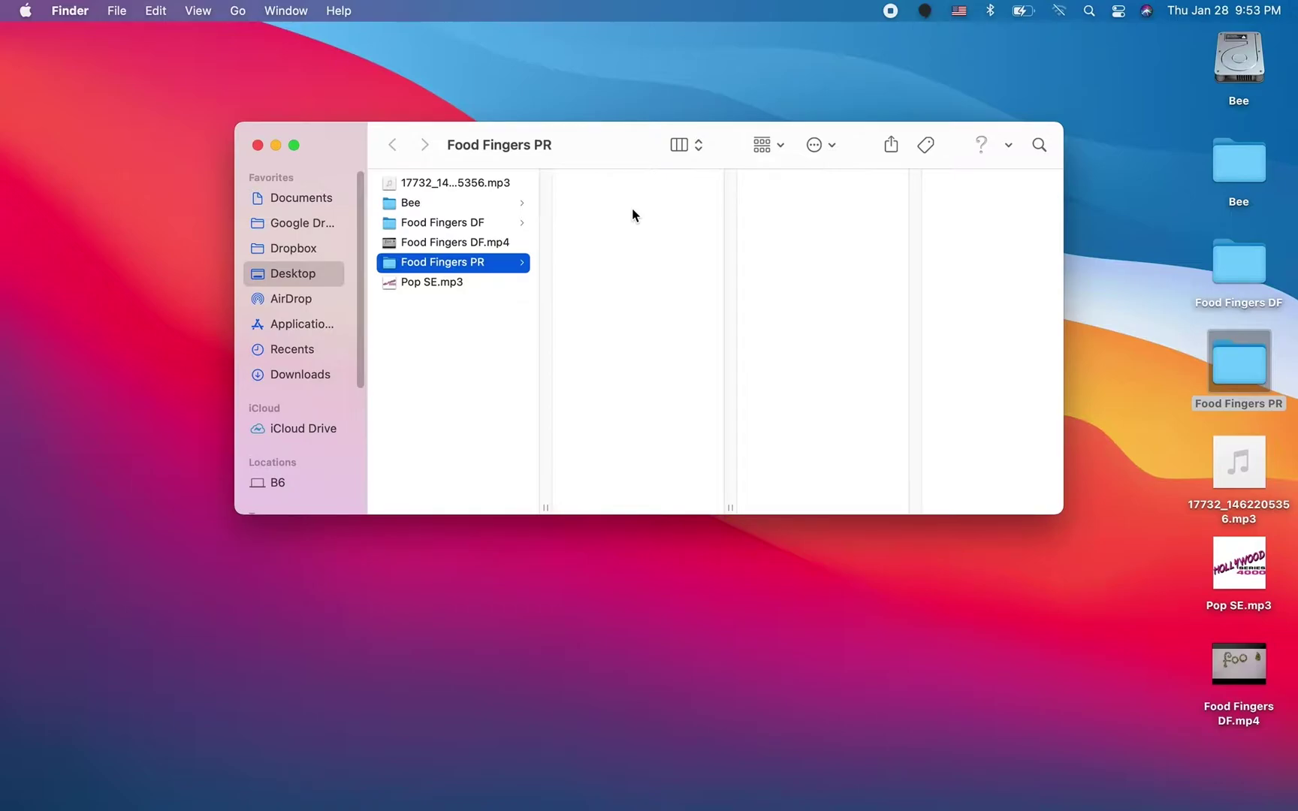
{"action": "right_click", "coordinate": [600, 200]}
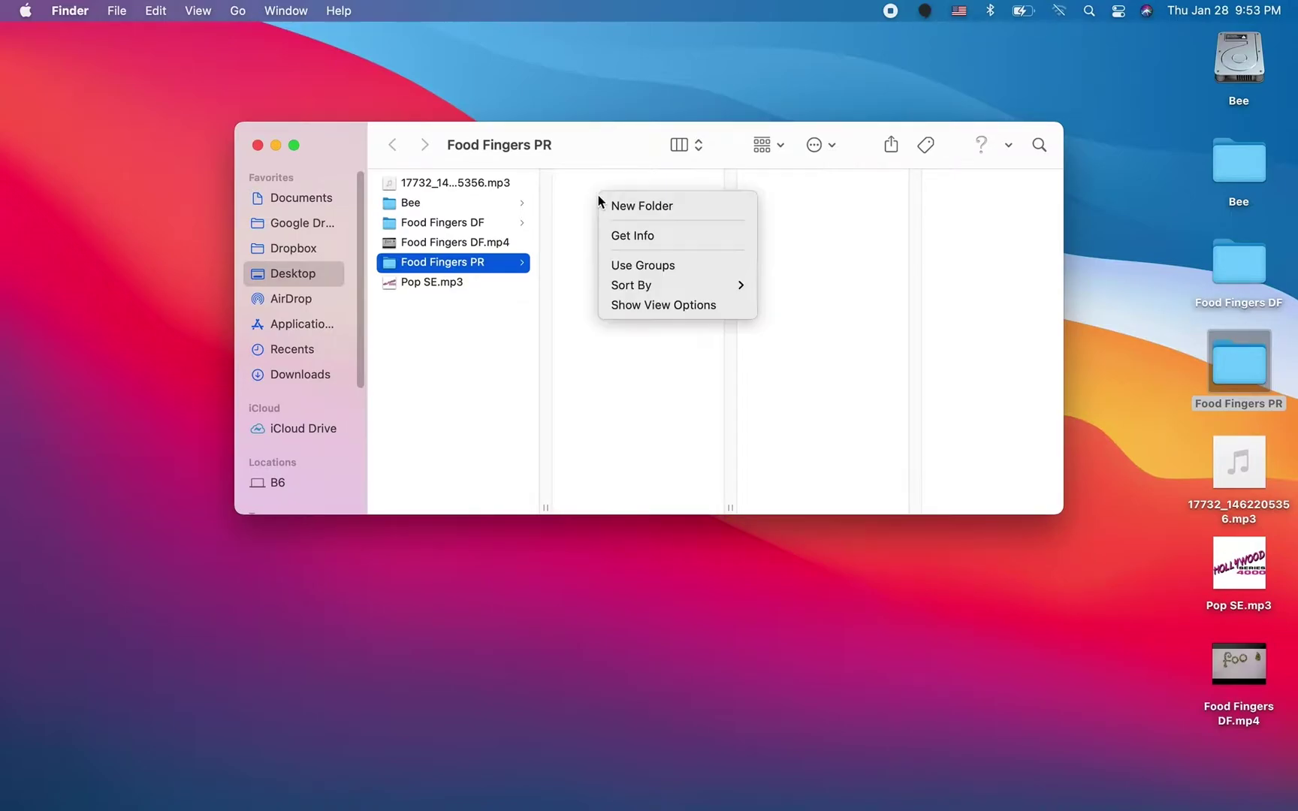
{"action": "left_click", "coordinate": [610, 208]}
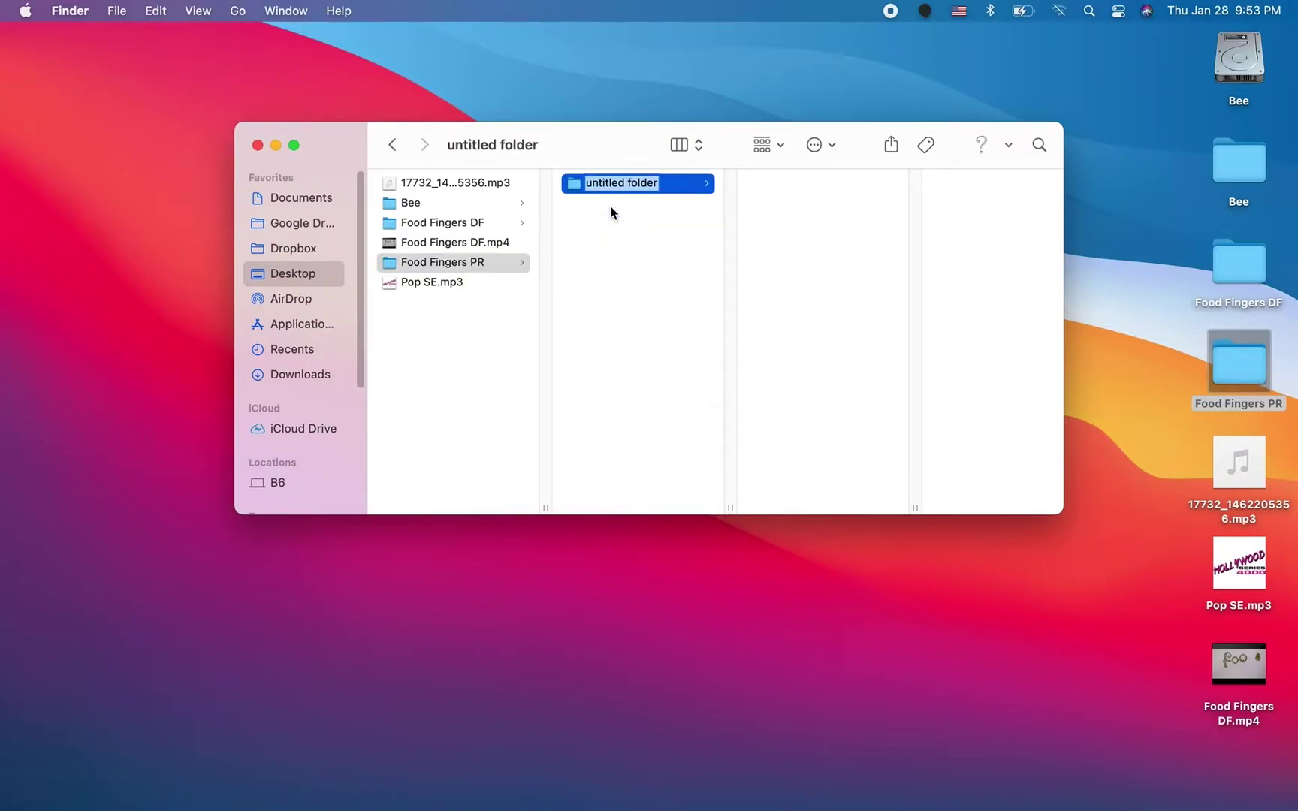
{"action": "type", "text": "Assets"}
{"action": "key", "text": "Return"}
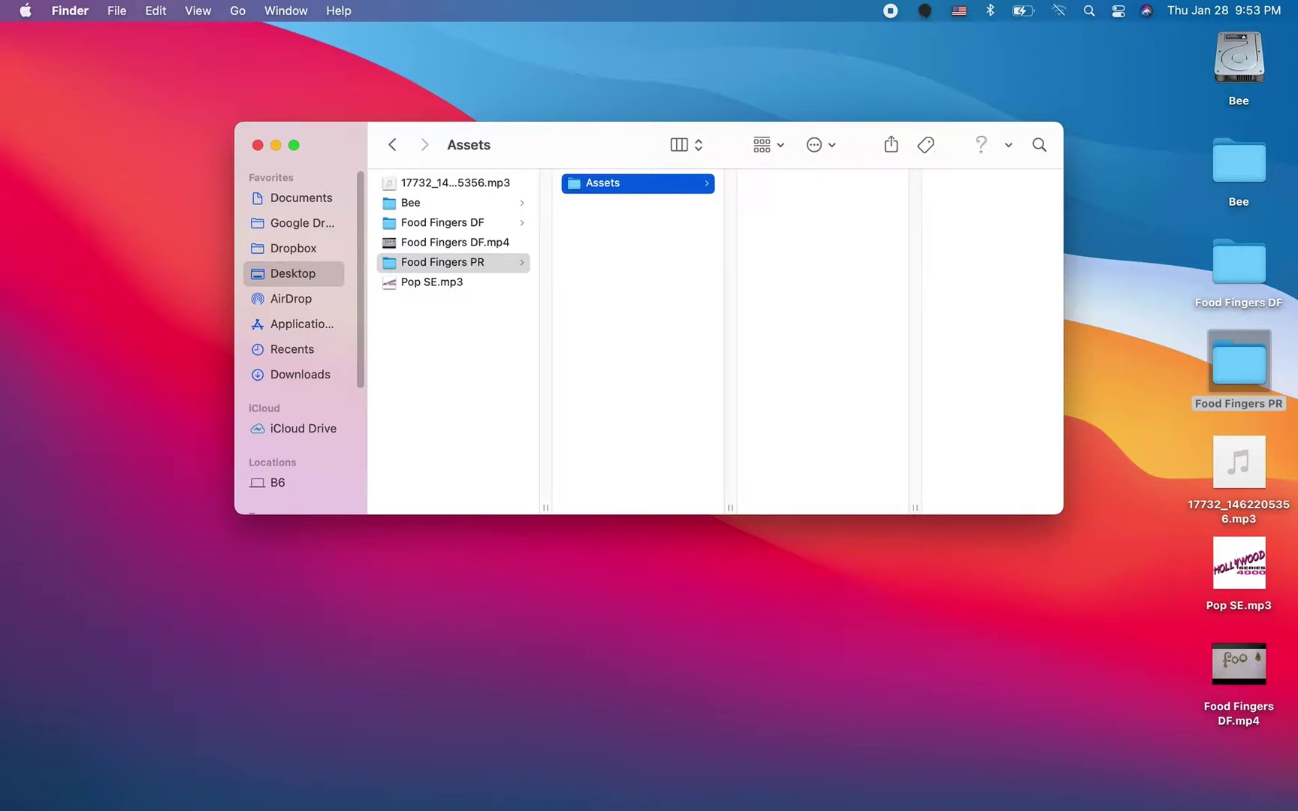
Move Food Fingers DF.mp4, Pop SE.mp3 and the other mp3 file from the desktop into the Assets folder
{"action": "mouse_move", "coordinate": [1253, 677]}
{"action": "left_click_drag", "start_coordinate": [1263, 678], "coordinate": [832, 237]}
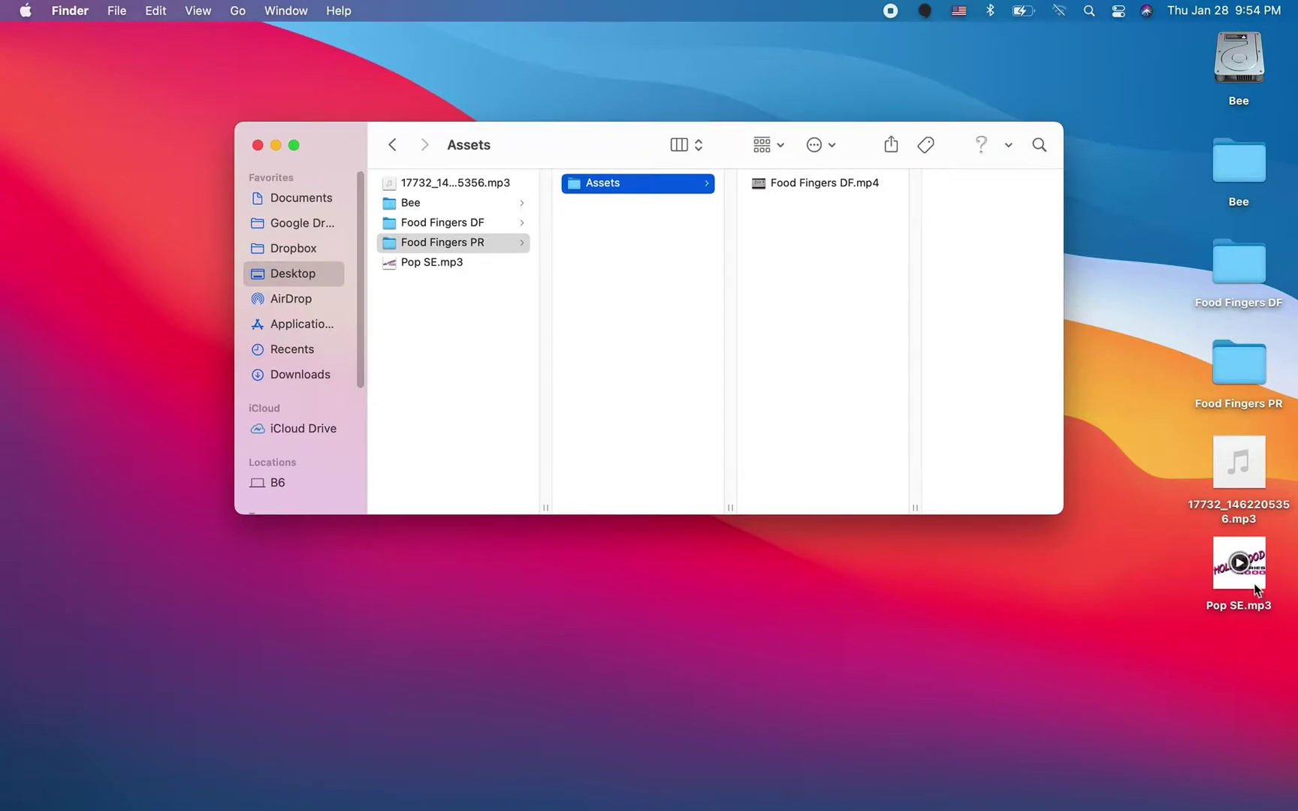
{"action": "left_click_drag", "start_coordinate": [1254, 590], "coordinate": [845, 286]}
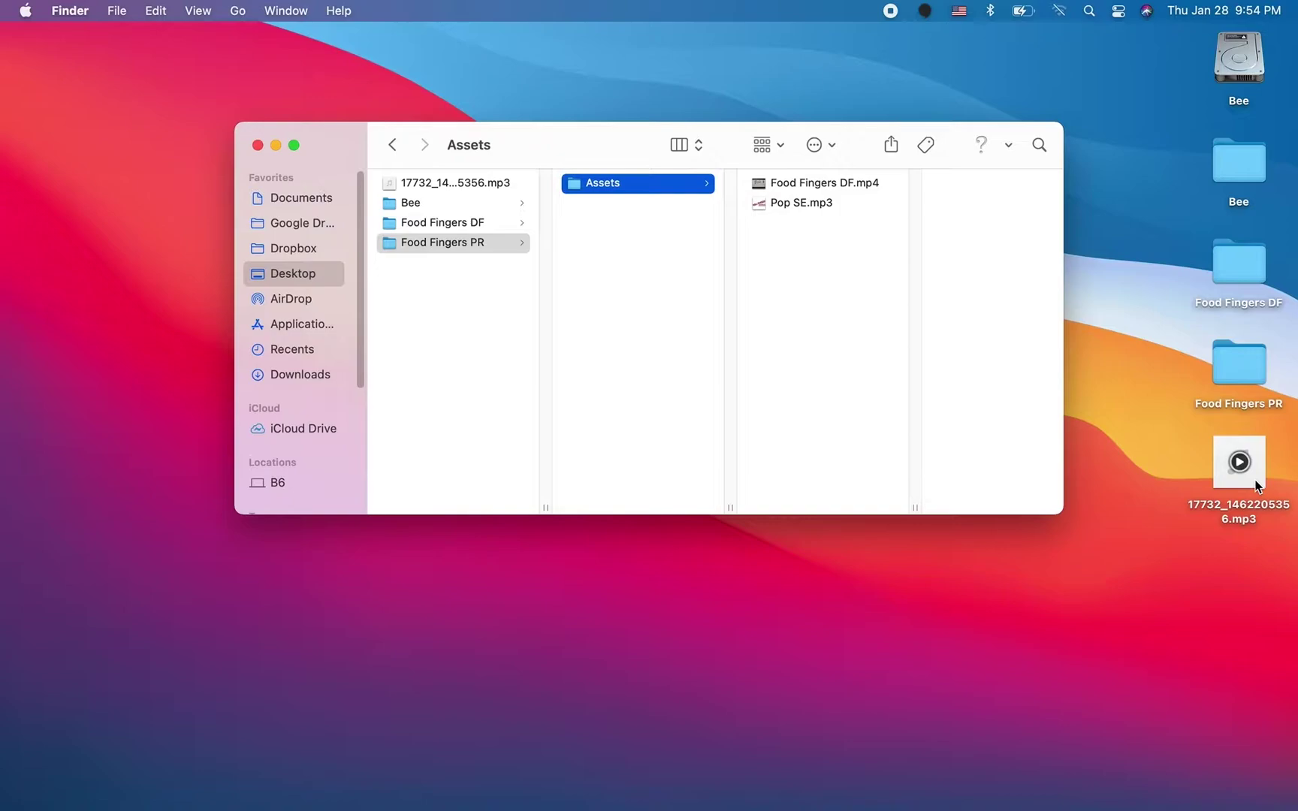
{"action": "left_click_drag", "start_coordinate": [1256, 486], "coordinate": [818, 293]}
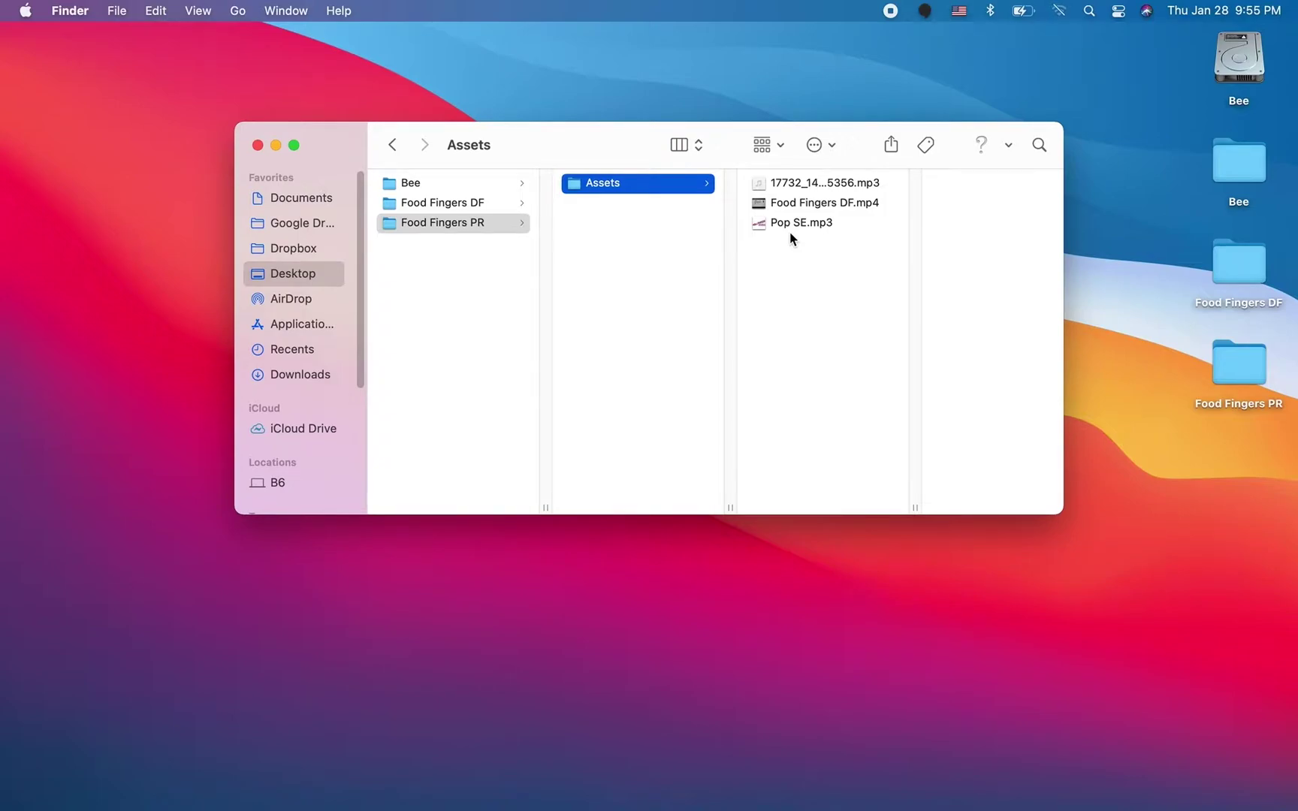
Create a second subfolder named PR files beside Assets in the Food Fingers PR folder
{"action": "right_click", "coordinate": [587, 236]}
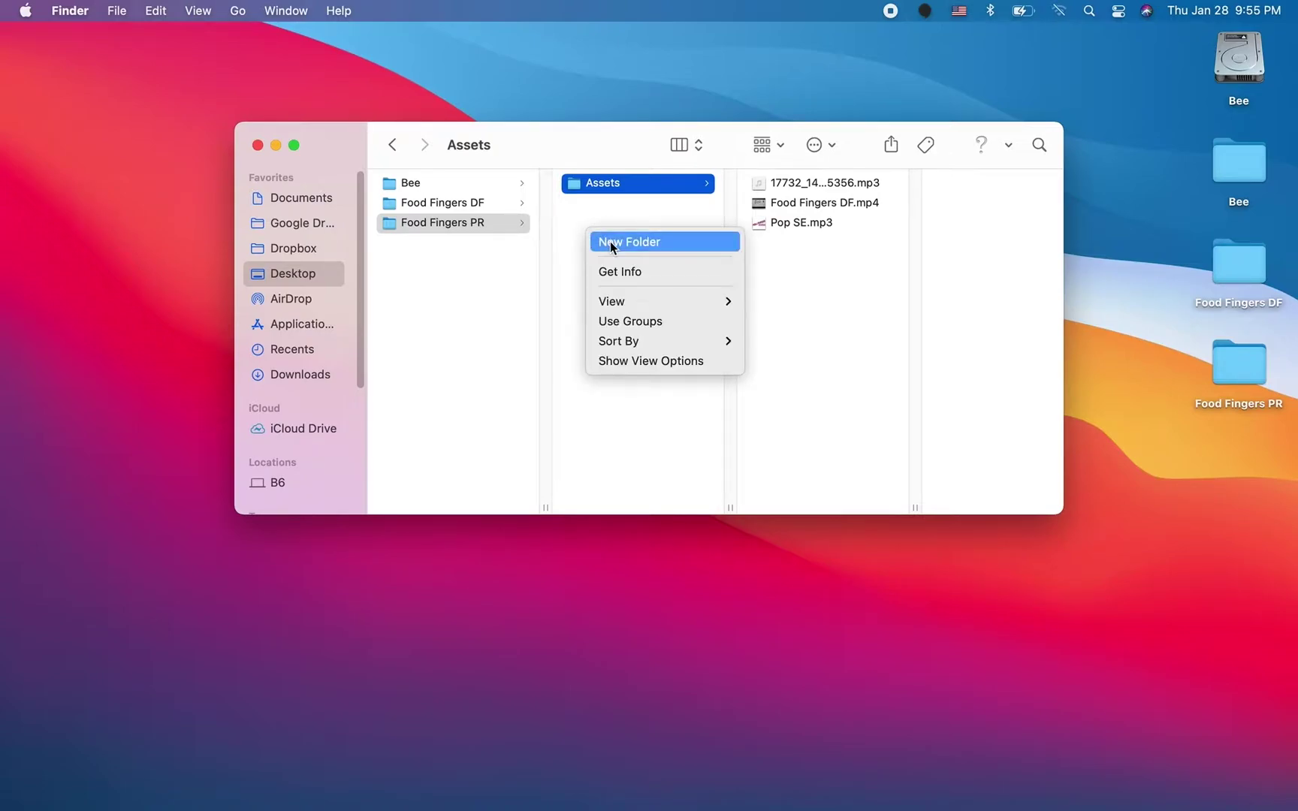
{"action": "left_click", "coordinate": [609, 241]}
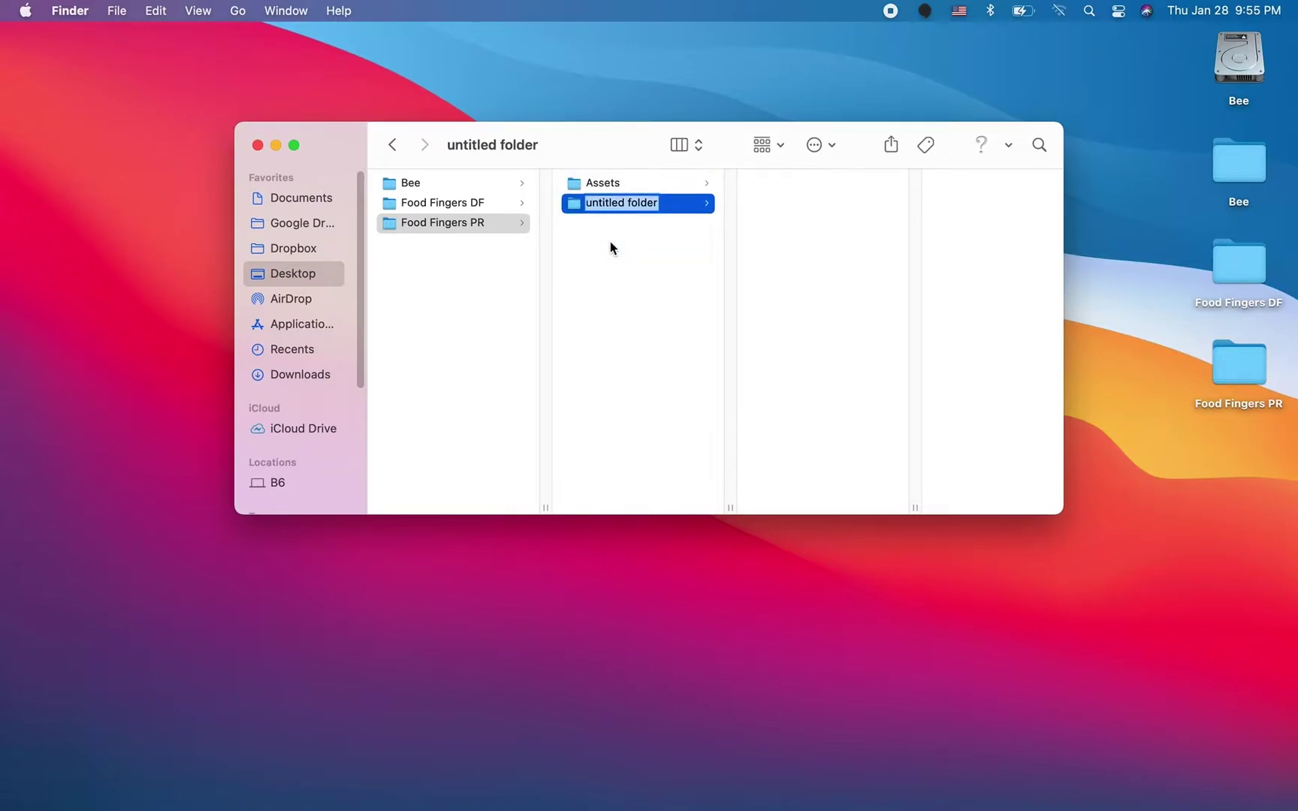
{"action": "type", "text": "PR files"}
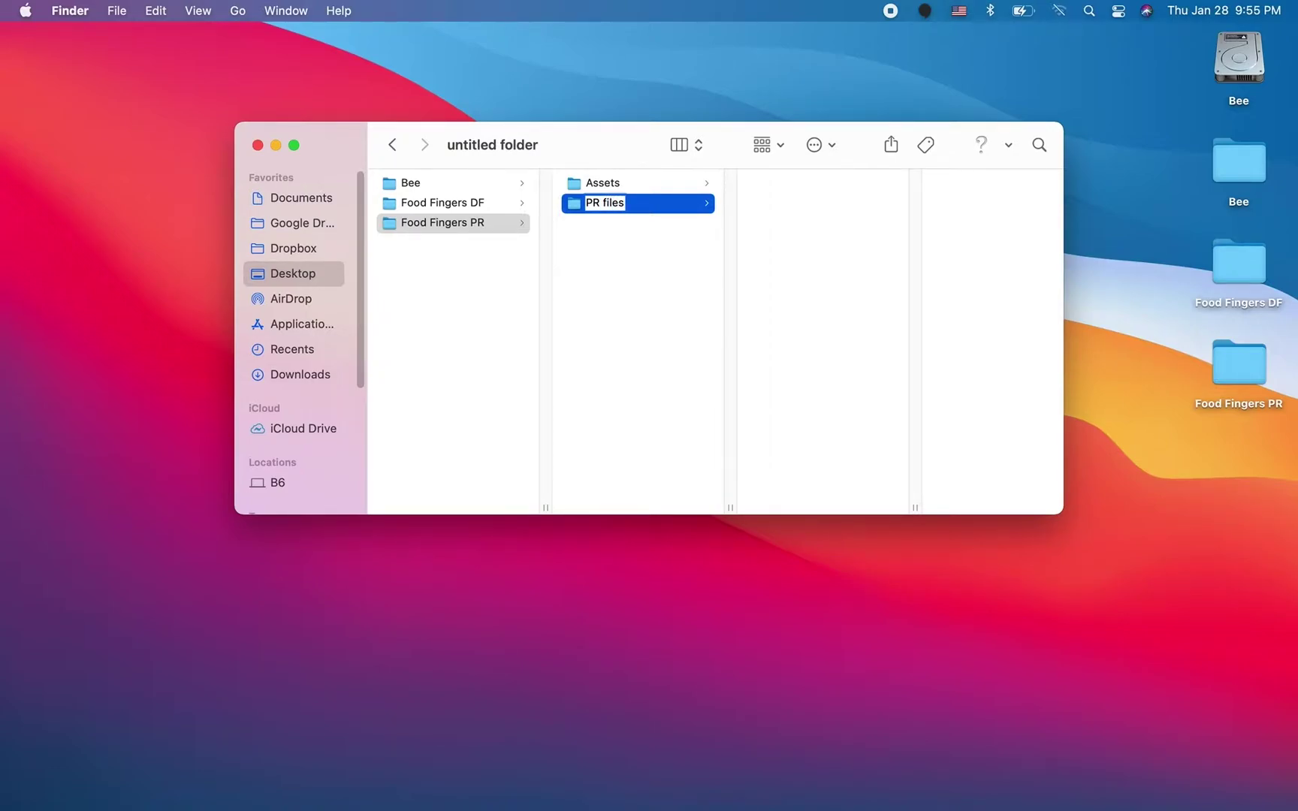
{"action": "key", "text": "Return"}
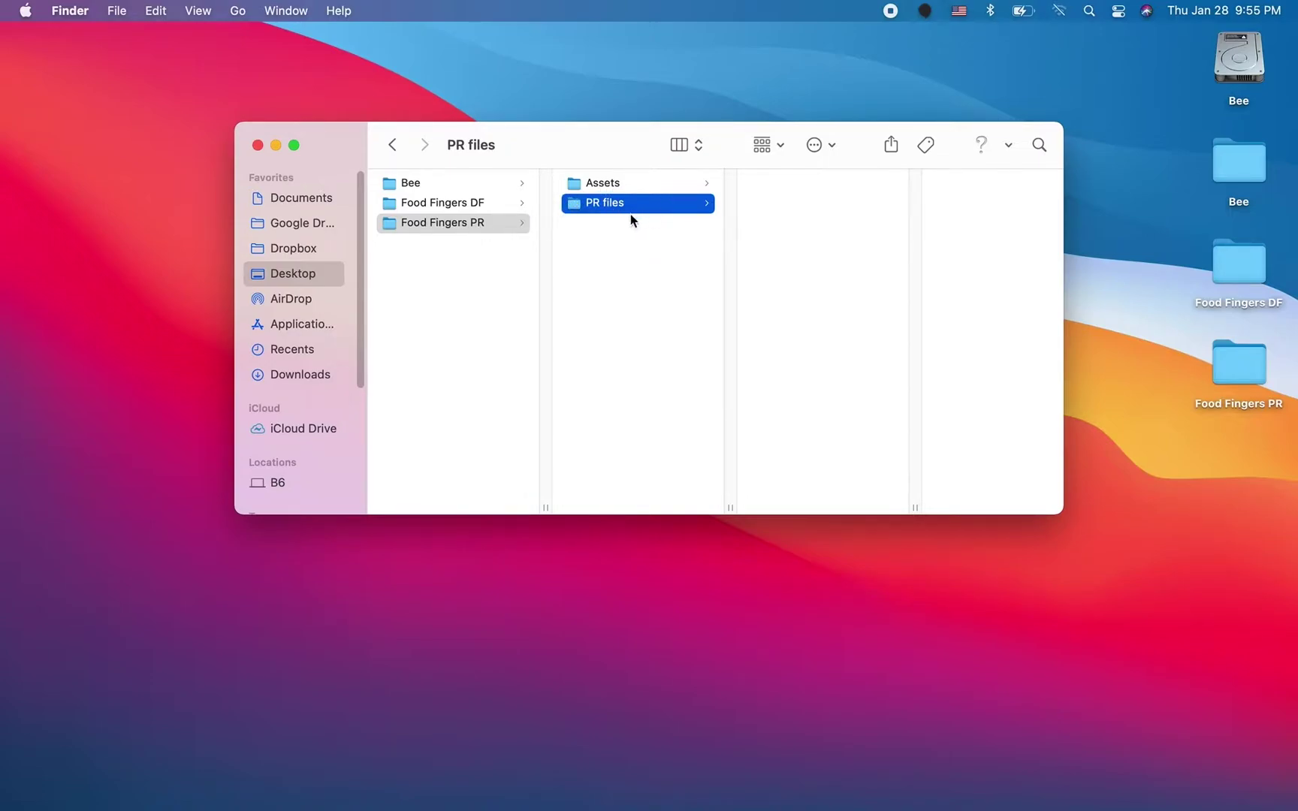
Launch Premiere Pro and start a new project, setting its location to Desktop/Food Fingers PR/PR files
{"action": "mouse_move", "coordinate": [755, 808]}
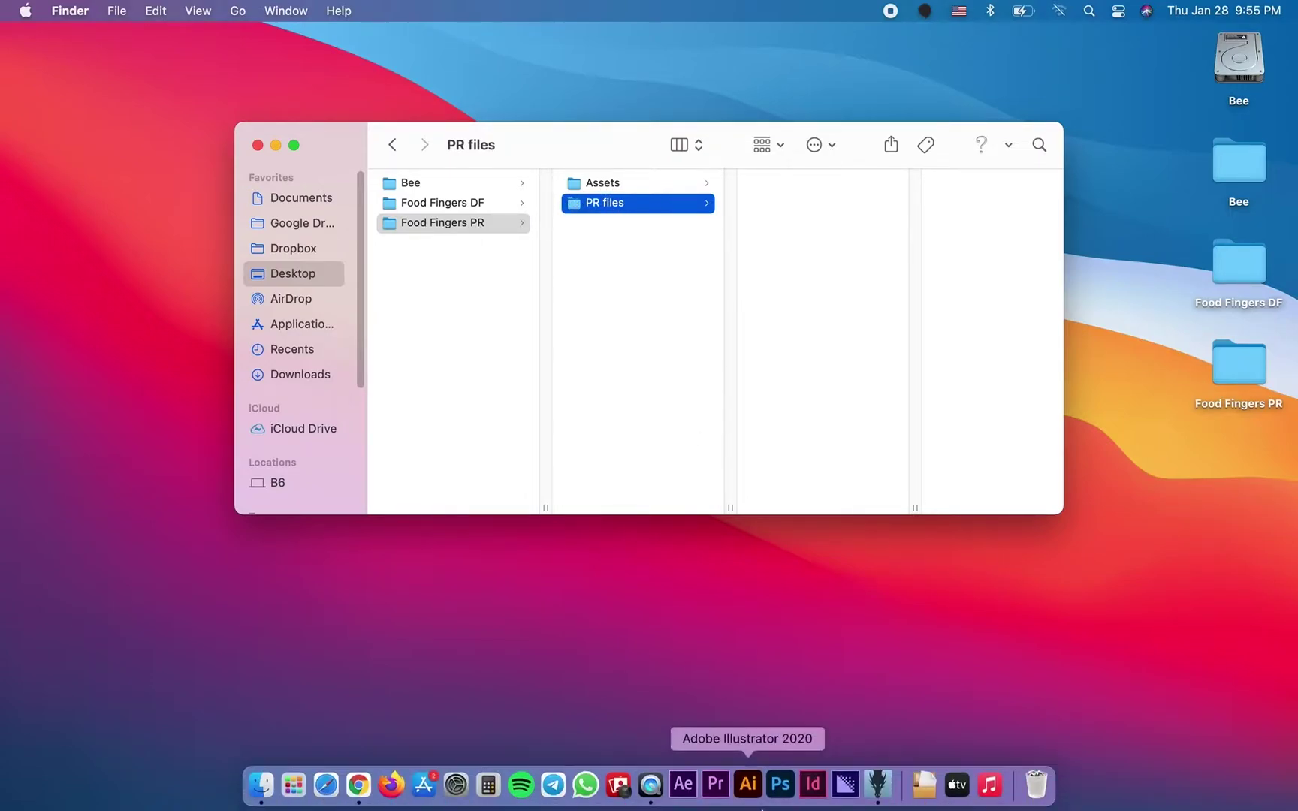
{"action": "left_click", "coordinate": [715, 785]}
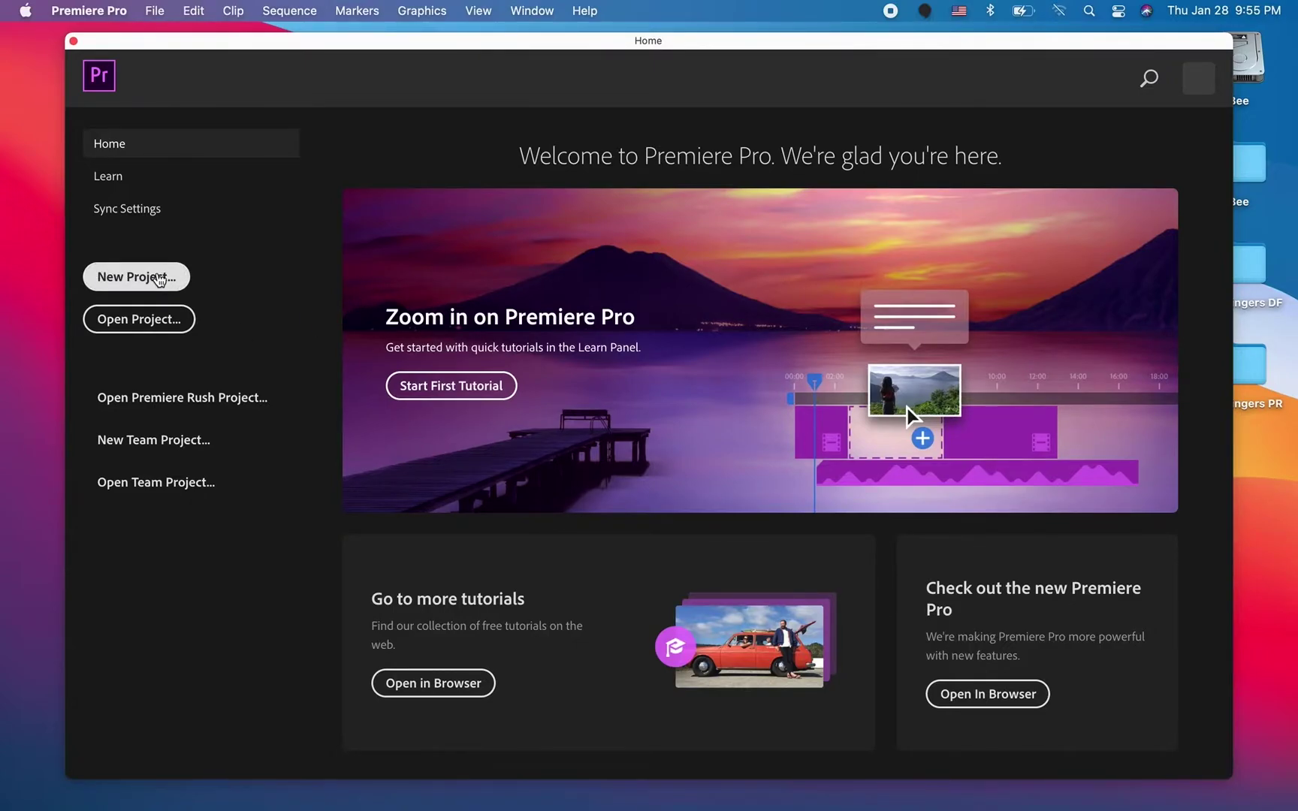
{"action": "left_click", "coordinate": [158, 278]}
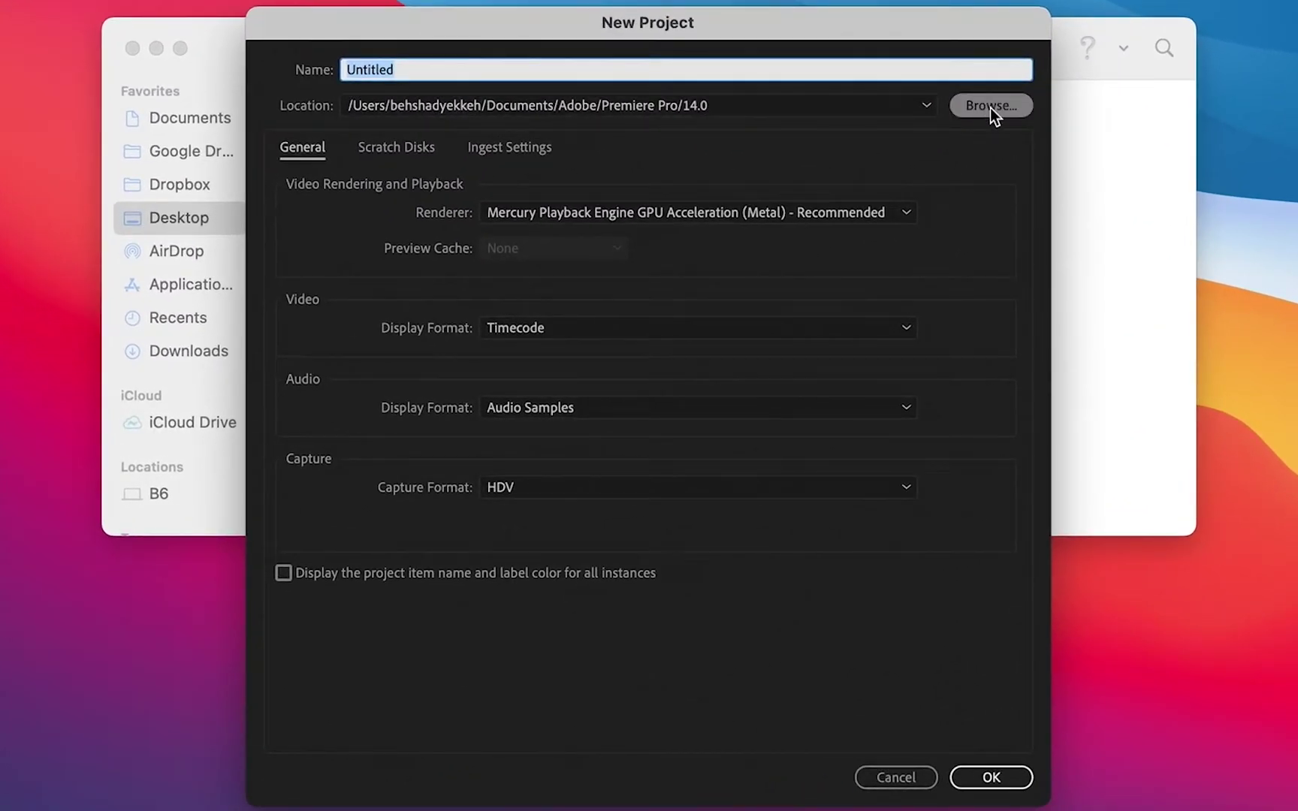
{"action": "left_click", "coordinate": [978, 118]}
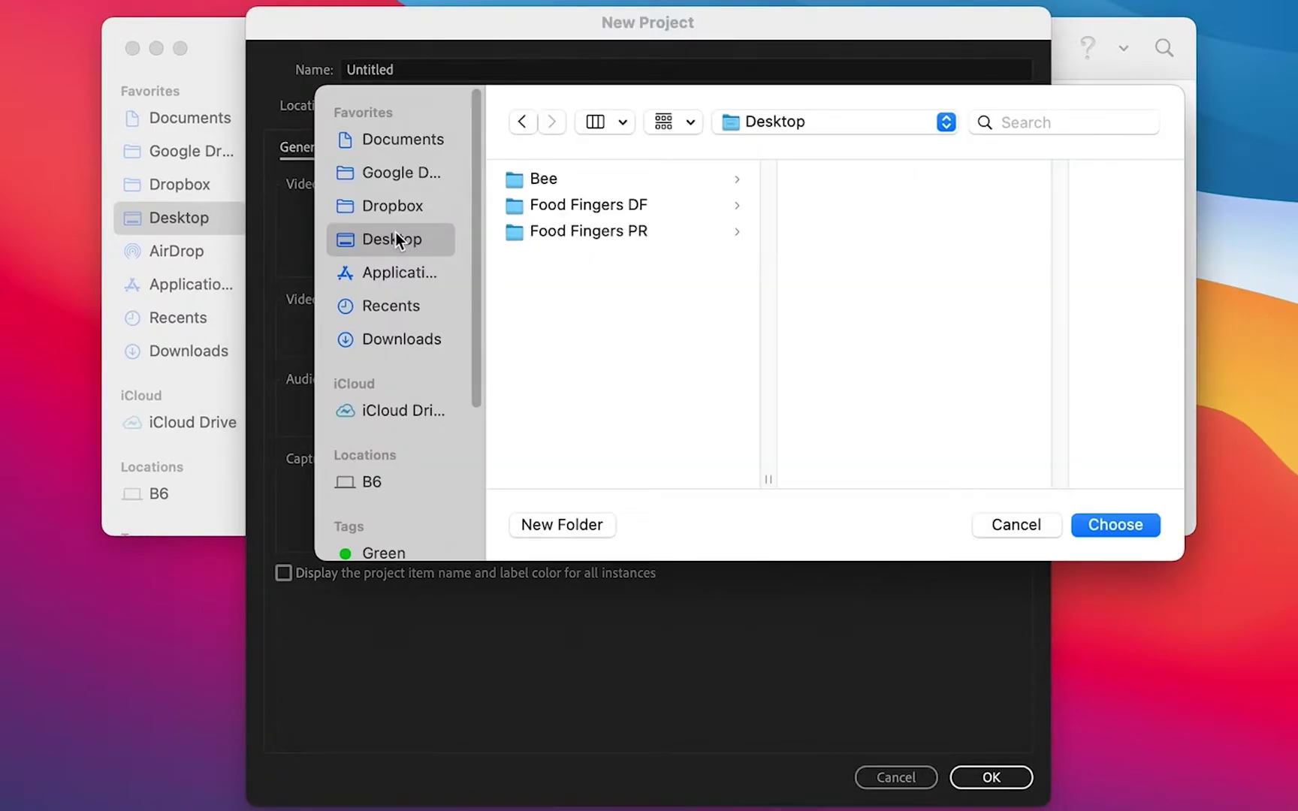
{"action": "left_click", "coordinate": [623, 233]}
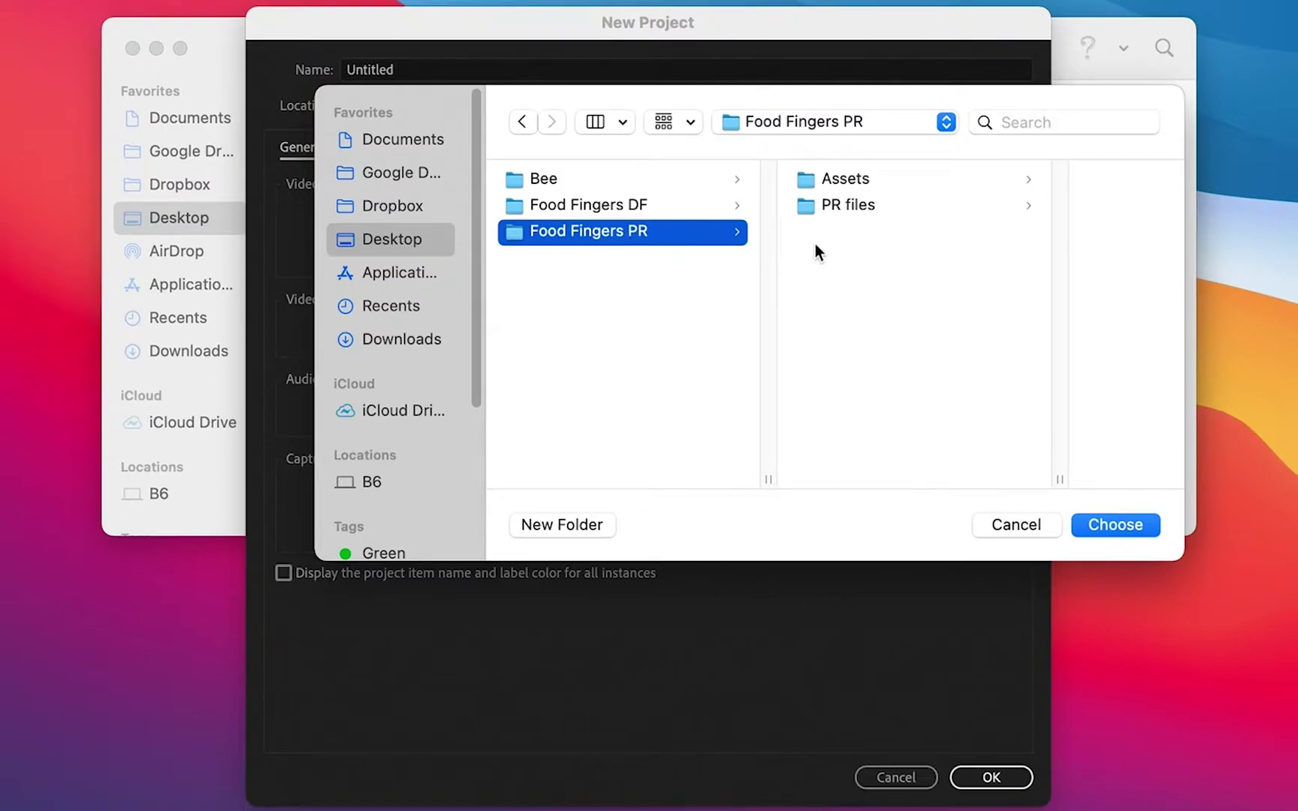
{"action": "left_click", "coordinate": [851, 205]}
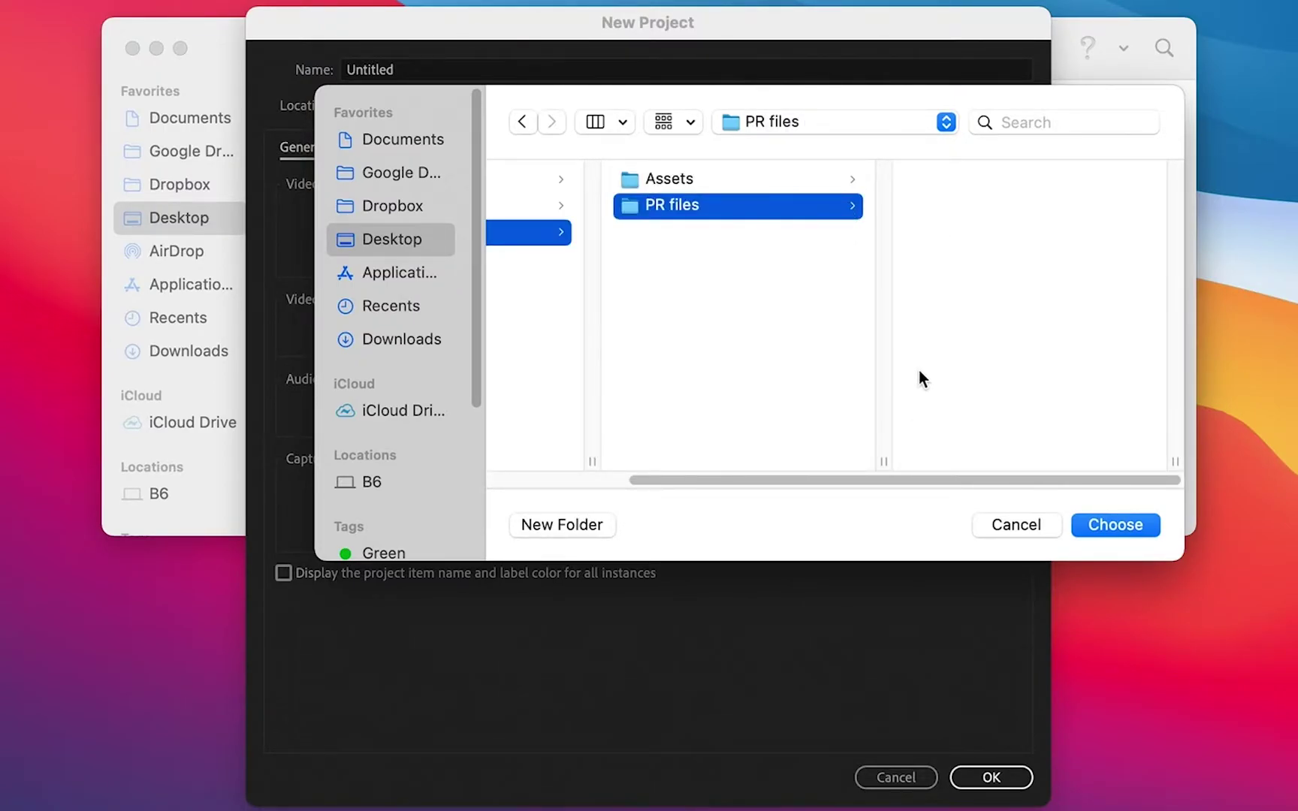
{"action": "left_click", "coordinate": [1116, 524]}
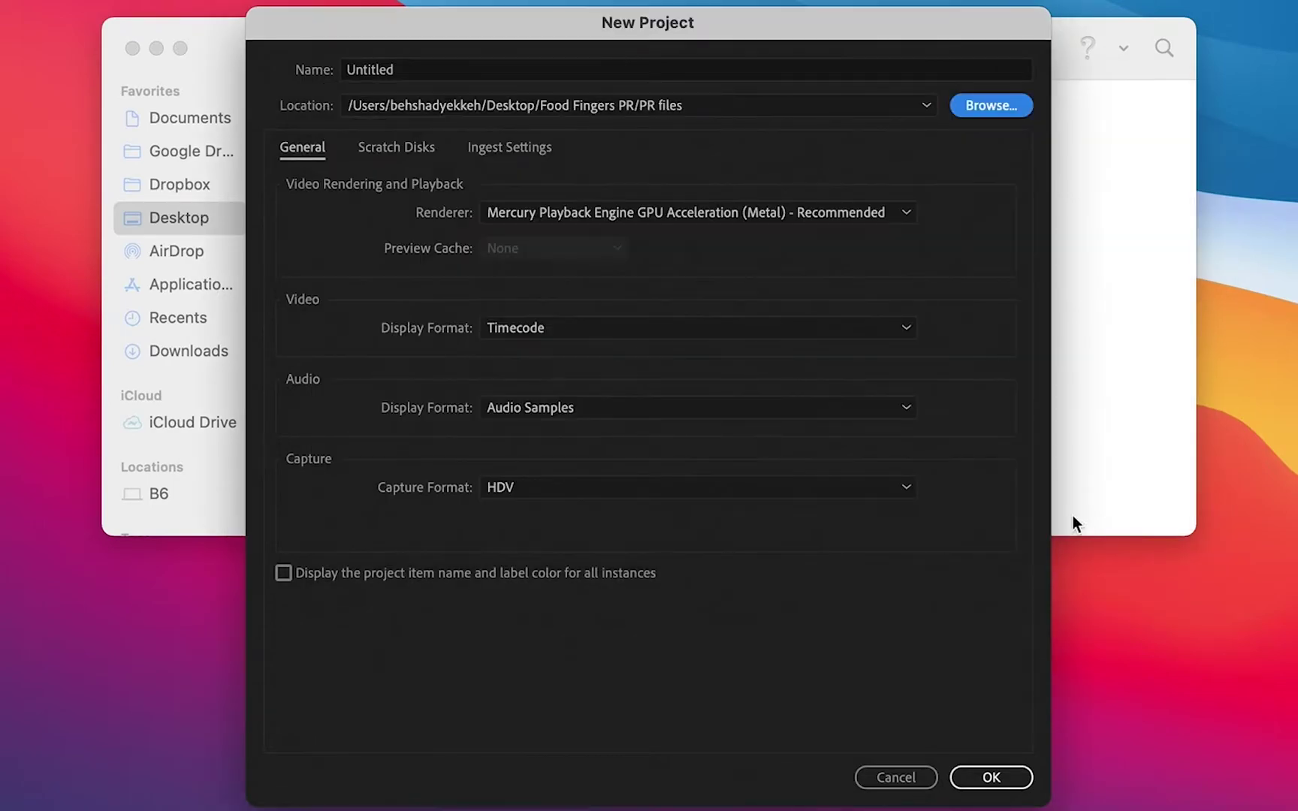
Name the new project Dragon Frame PR and create it
{"action": "left_click", "coordinate": [432, 67]}
{"action": "type", "text": "Dragon Frame PR"}
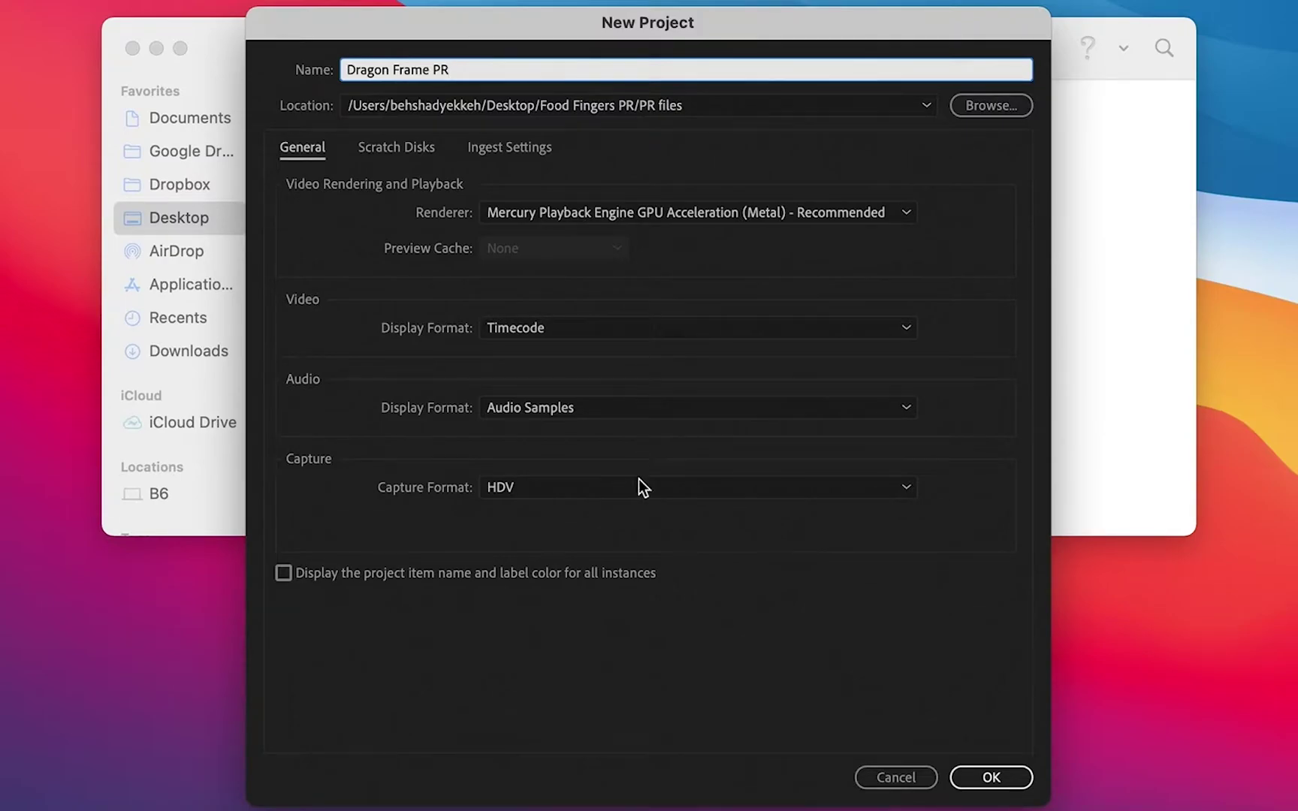
{"action": "left_click", "coordinate": [1006, 778]}
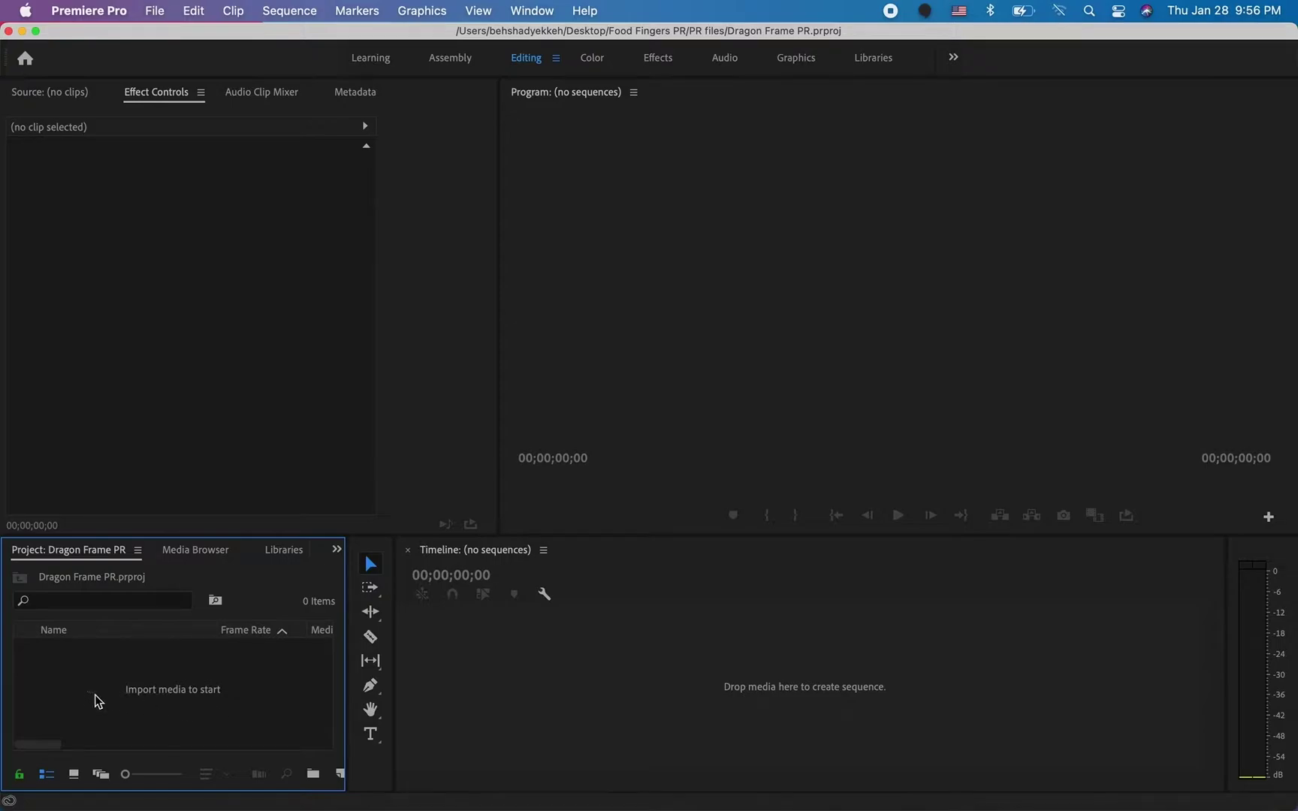
Import Food Fingers DF.mp4, Pop SE.mp3 and 17732_1462205356.mp3 from the Food Fingers PR/Assets folder into the project
{"action": "right_click", "coordinate": [201, 690]}
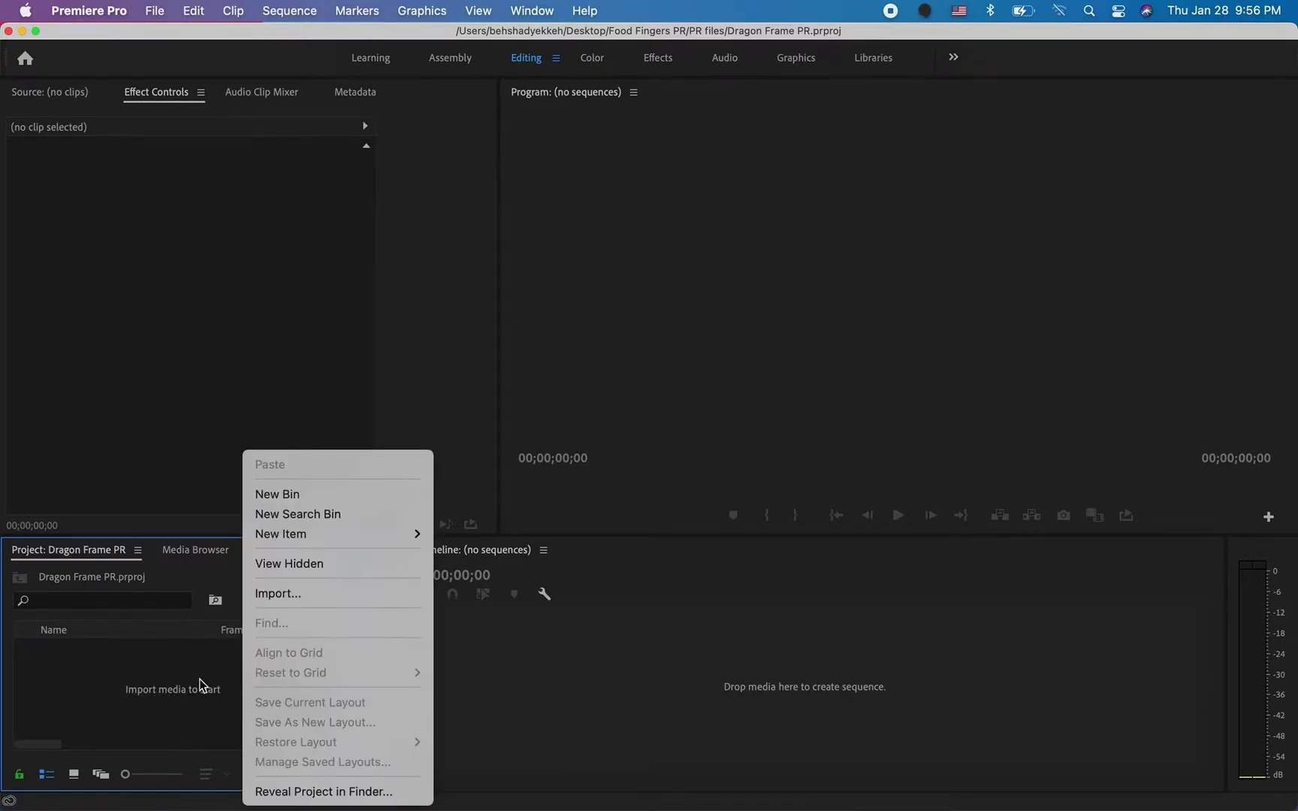
{"action": "left_click", "coordinate": [269, 594]}
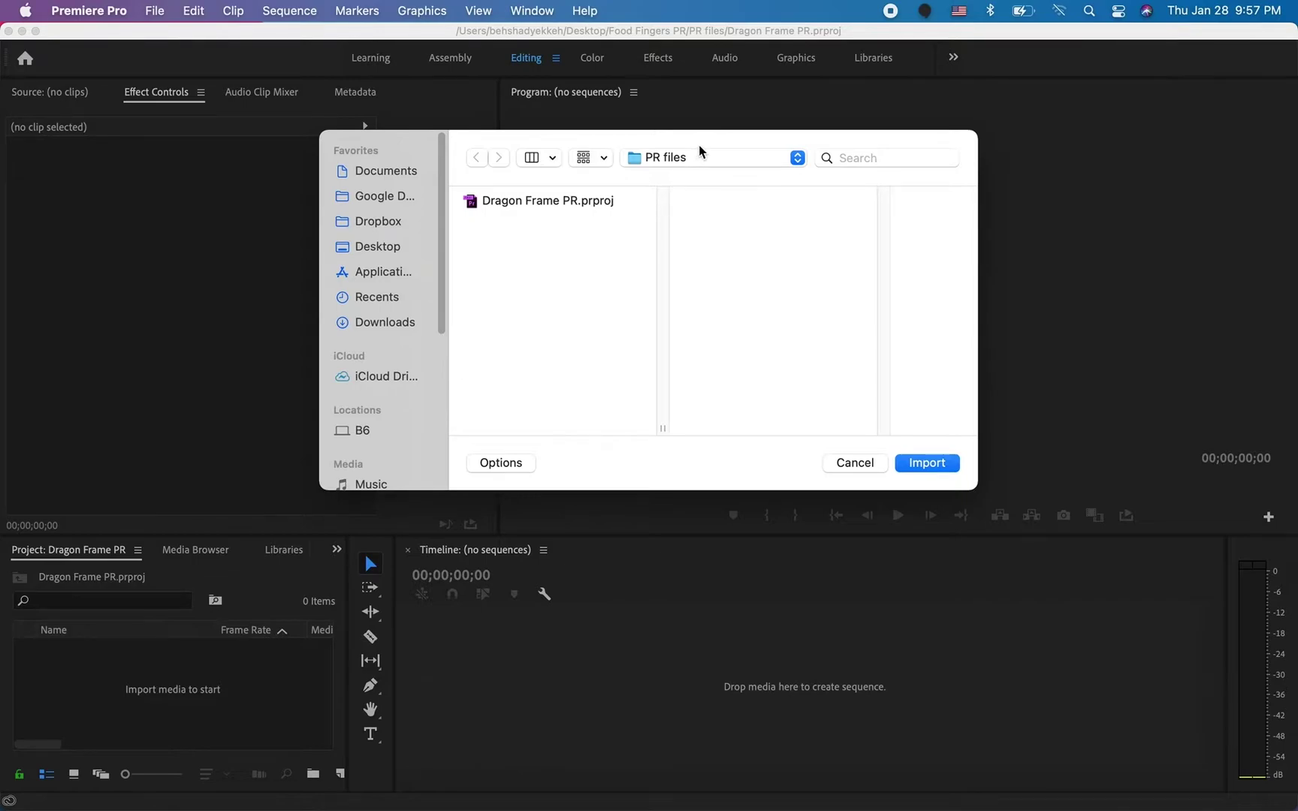
{"action": "left_click", "coordinate": [697, 158]}
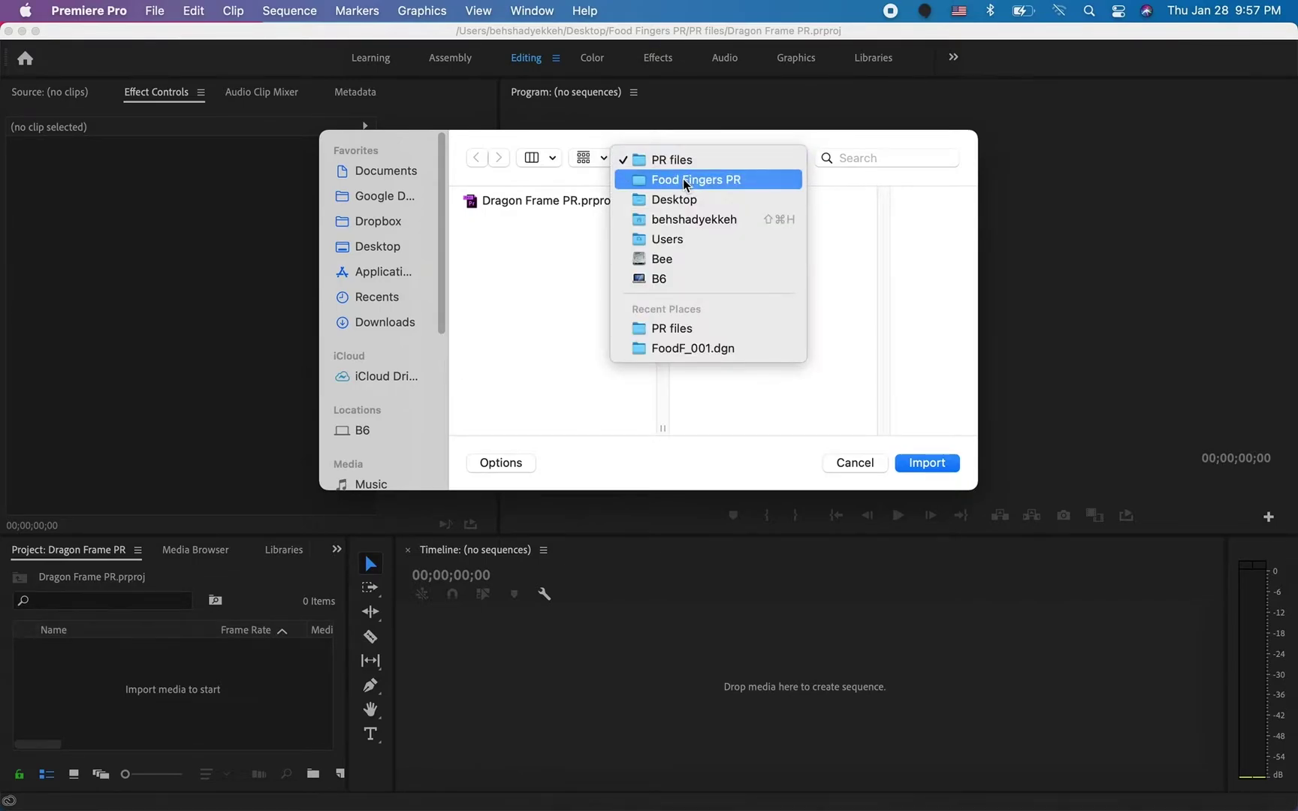
{"action": "left_click", "coordinate": [675, 182]}
{"action": "left_click", "coordinate": [745, 204]}
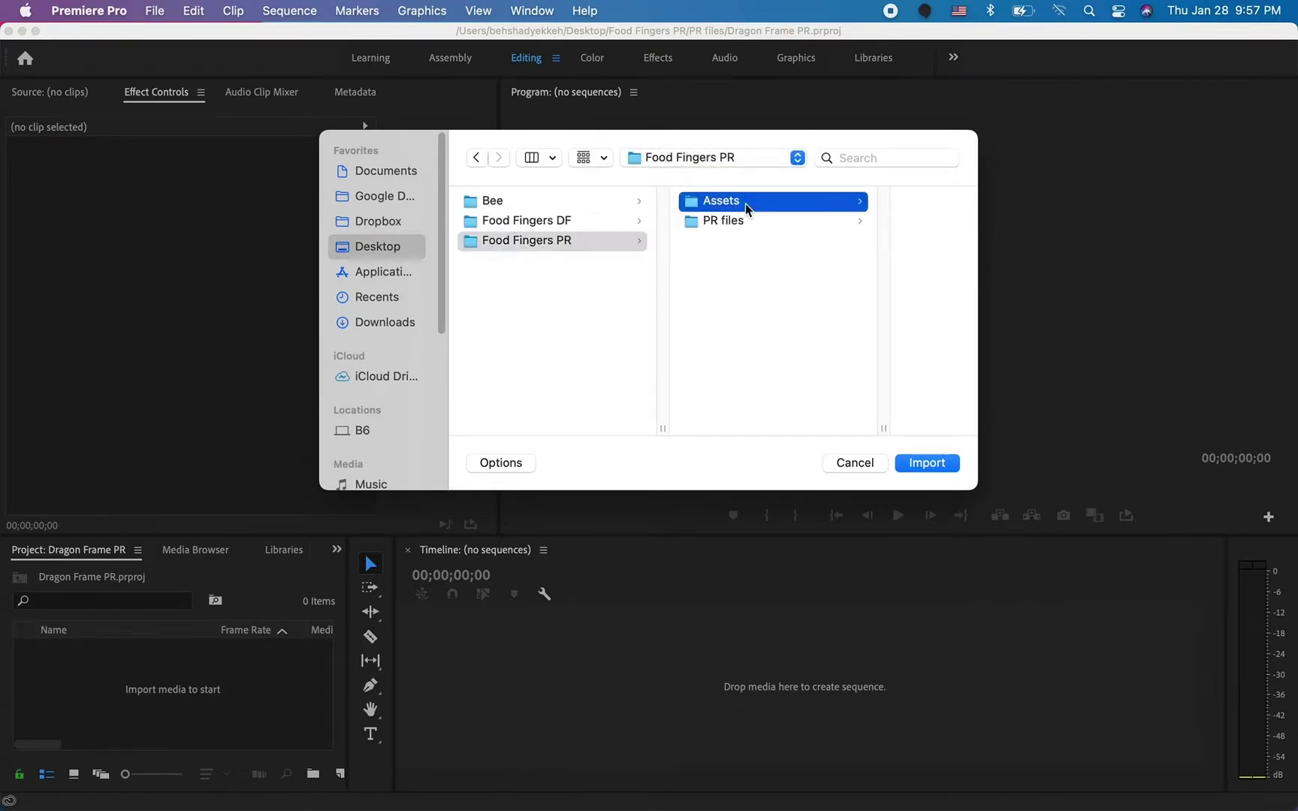
{"action": "left_click_drag", "start_coordinate": [816, 300], "coordinate": [864, 194]}
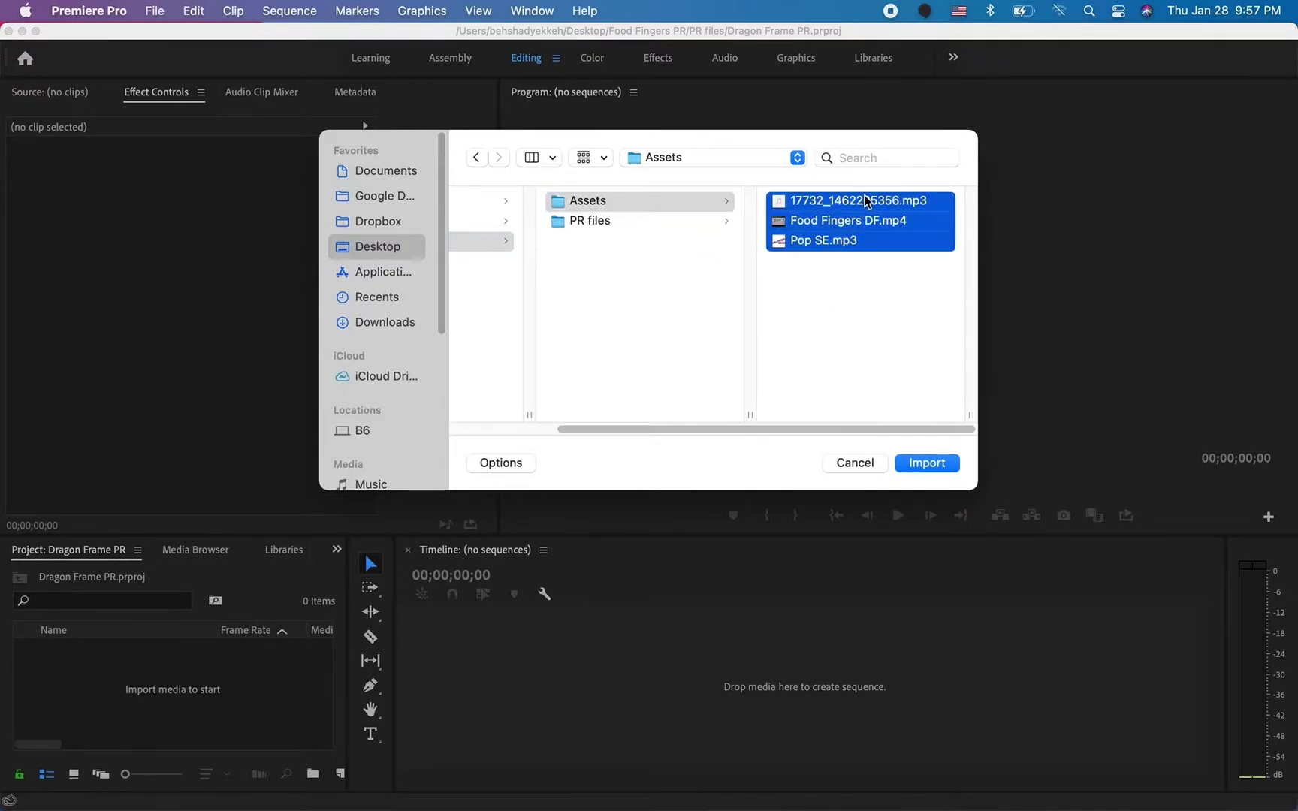
{"action": "left_click", "coordinate": [921, 463]}
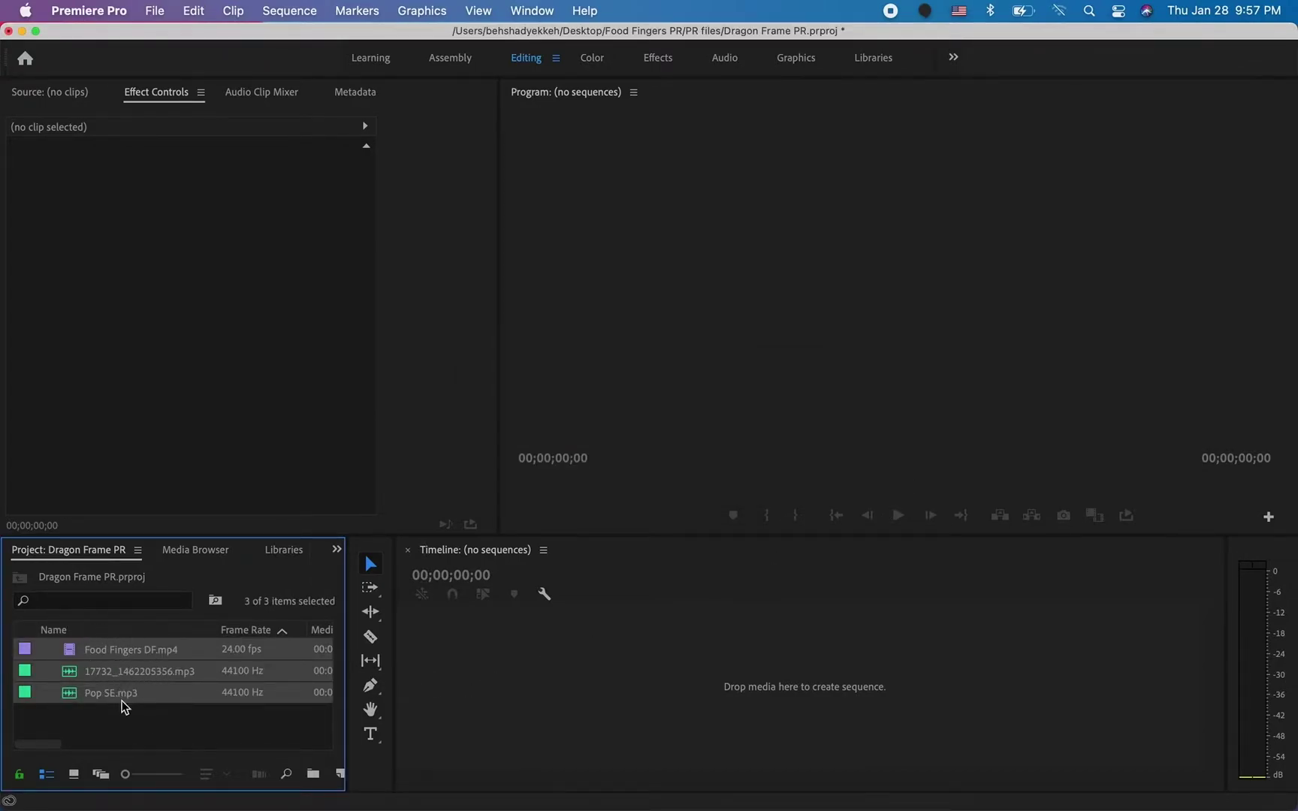
{"action": "left_click", "coordinate": [137, 734]}
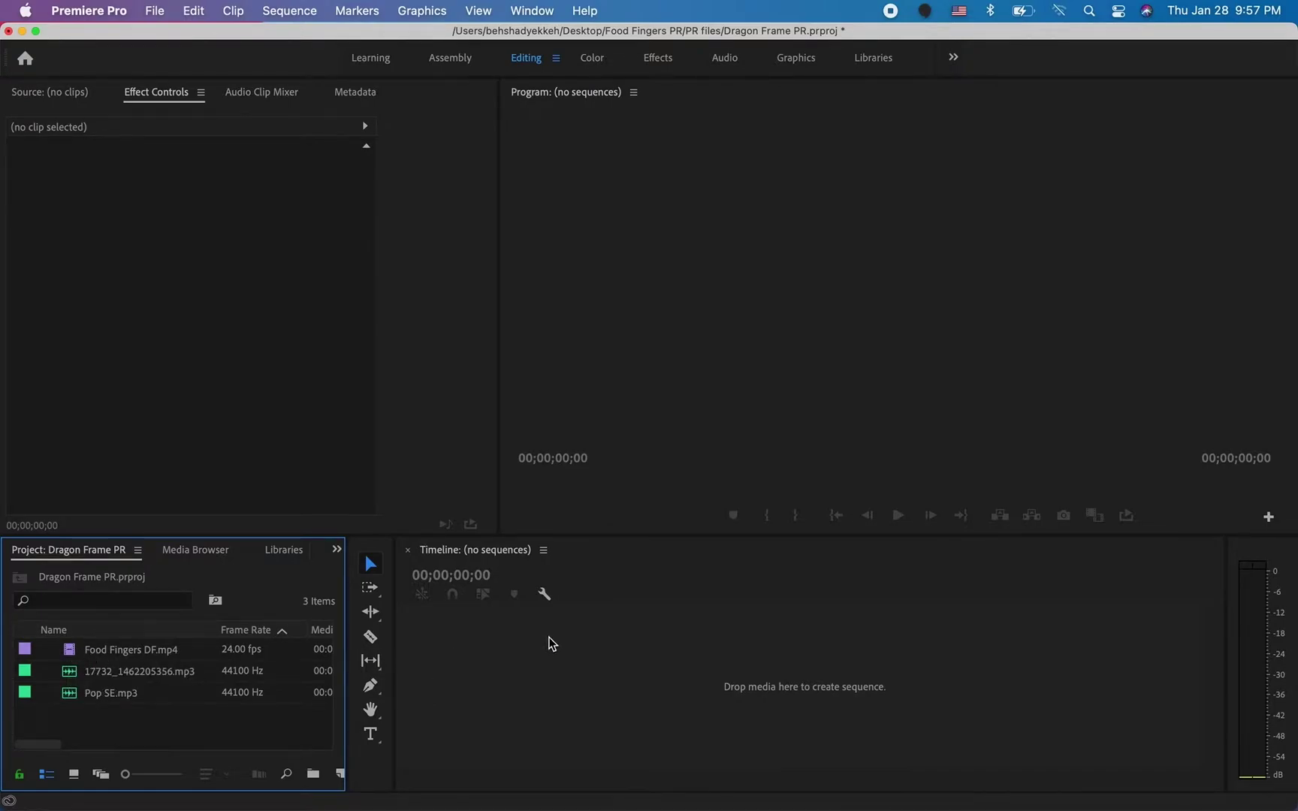
Create a sequence from Food Fingers DF.mp4, move the playhead to 00:00:02:04 and select the clip
{"action": "left_click_drag", "start_coordinate": [113, 650], "coordinate": [519, 675]}
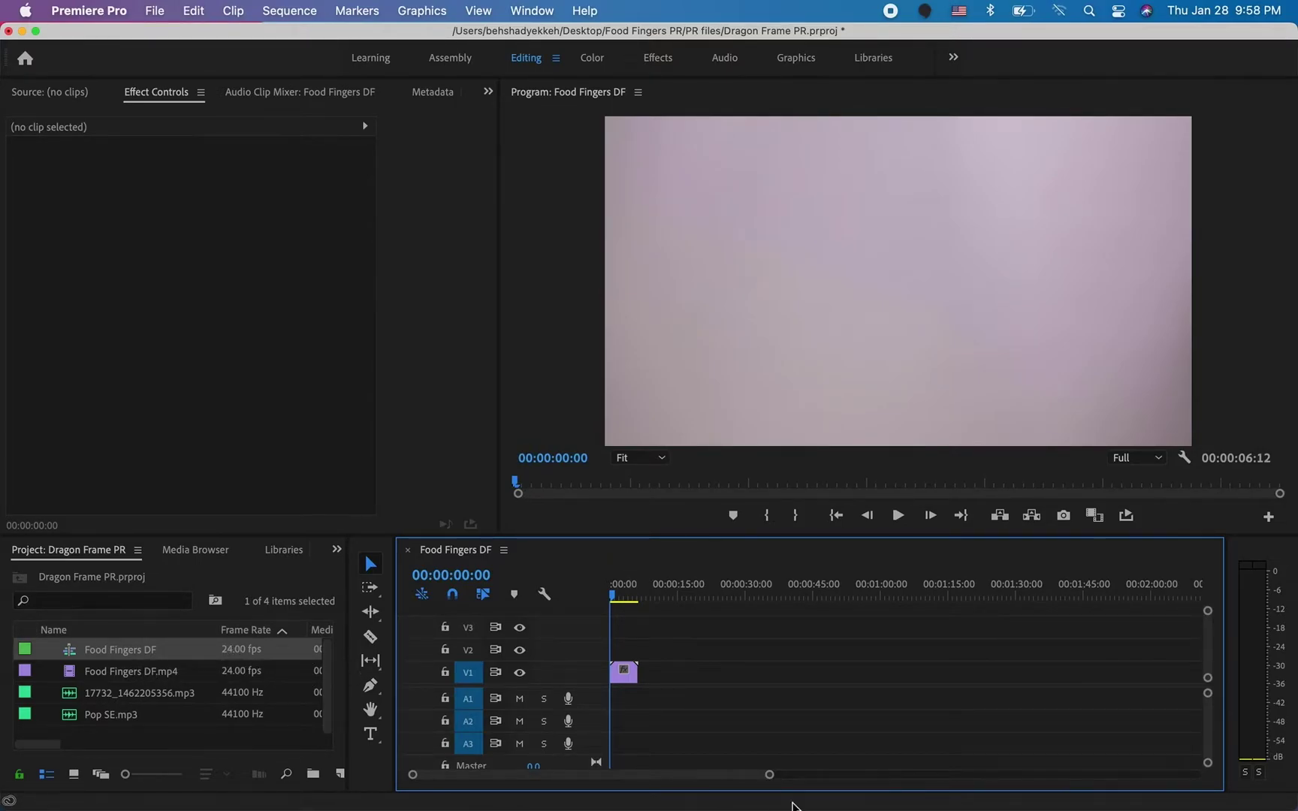
{"action": "left_click_drag", "start_coordinate": [768, 775], "coordinate": [660, 768]}
{"action": "left_click_drag", "start_coordinate": [699, 593], "coordinate": [692, 596]}
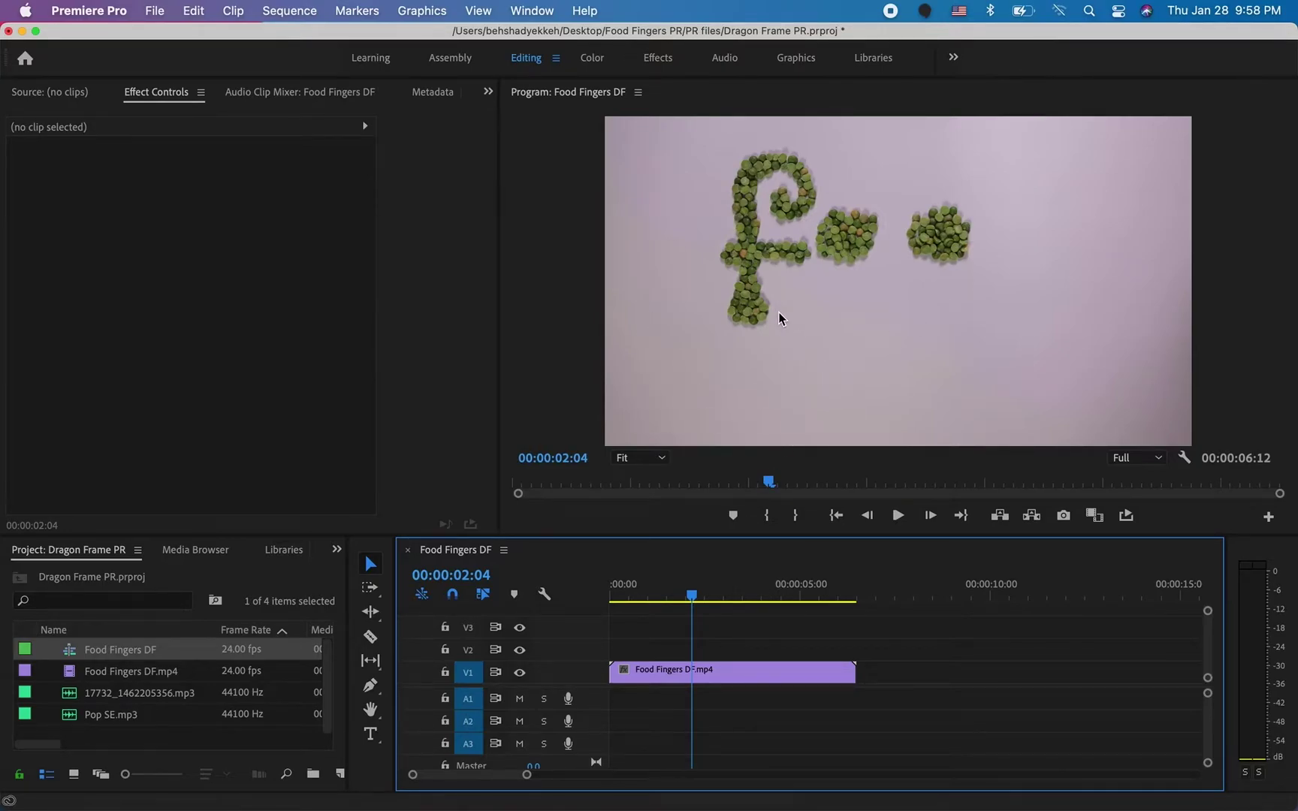
{"action": "left_click", "coordinate": [730, 669]}
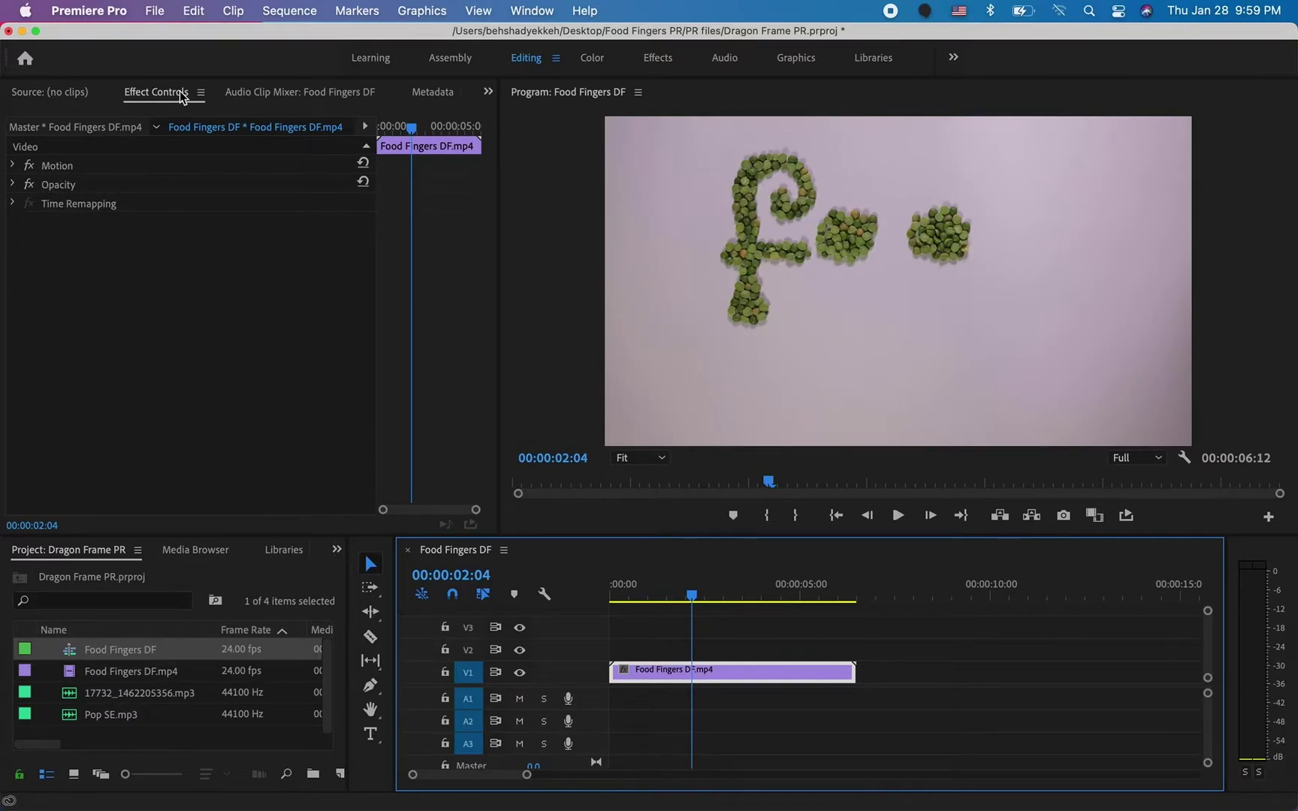
Try enlarging the clip's Scale to 102, and reset the parameter
{"action": "left_click", "coordinate": [13, 165]}
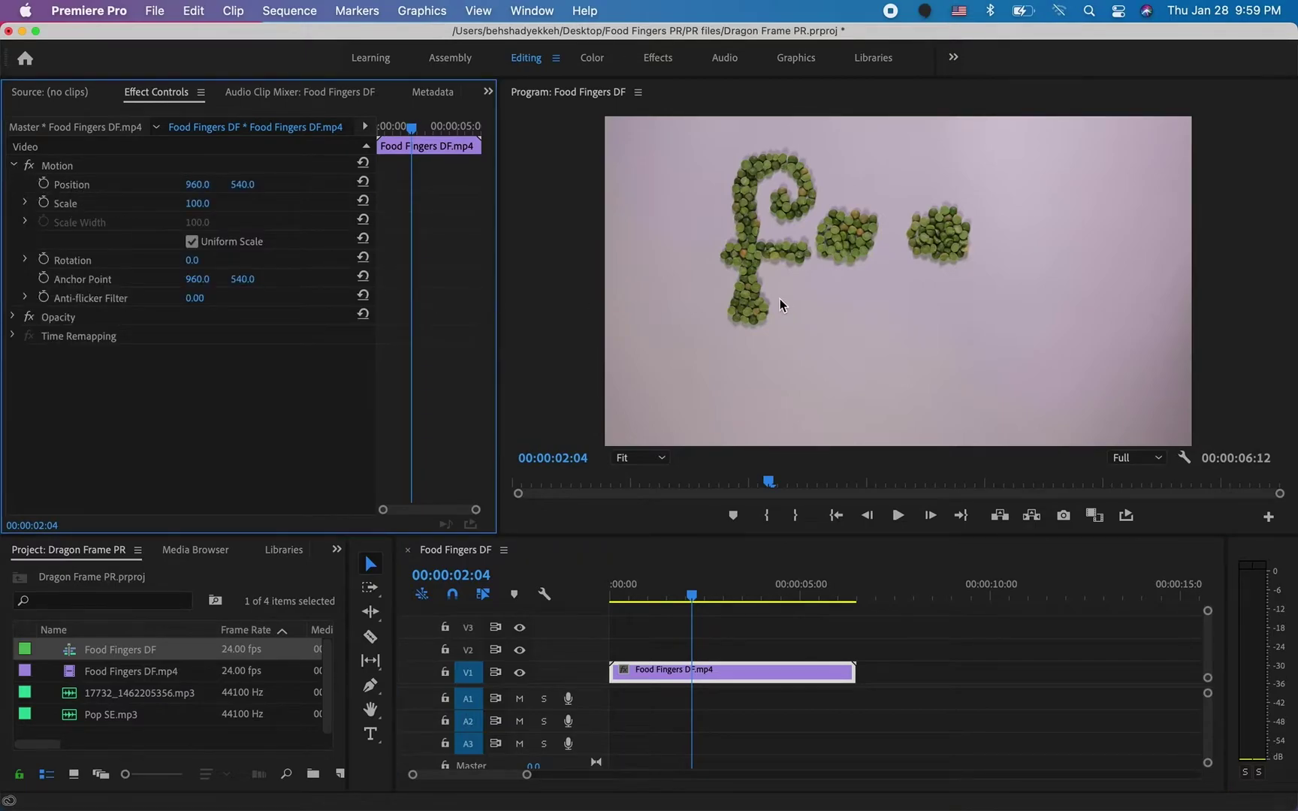
{"action": "mouse_move", "coordinate": [191, 210]}
{"action": "left_mouse_down"}
{"action": "mouse_move", "coordinate": [229, 210]}
{"action": "mouse_move", "coordinate": [153, 211]}
{"action": "mouse_move", "coordinate": [192, 210]}
{"action": "left_mouse_up"}
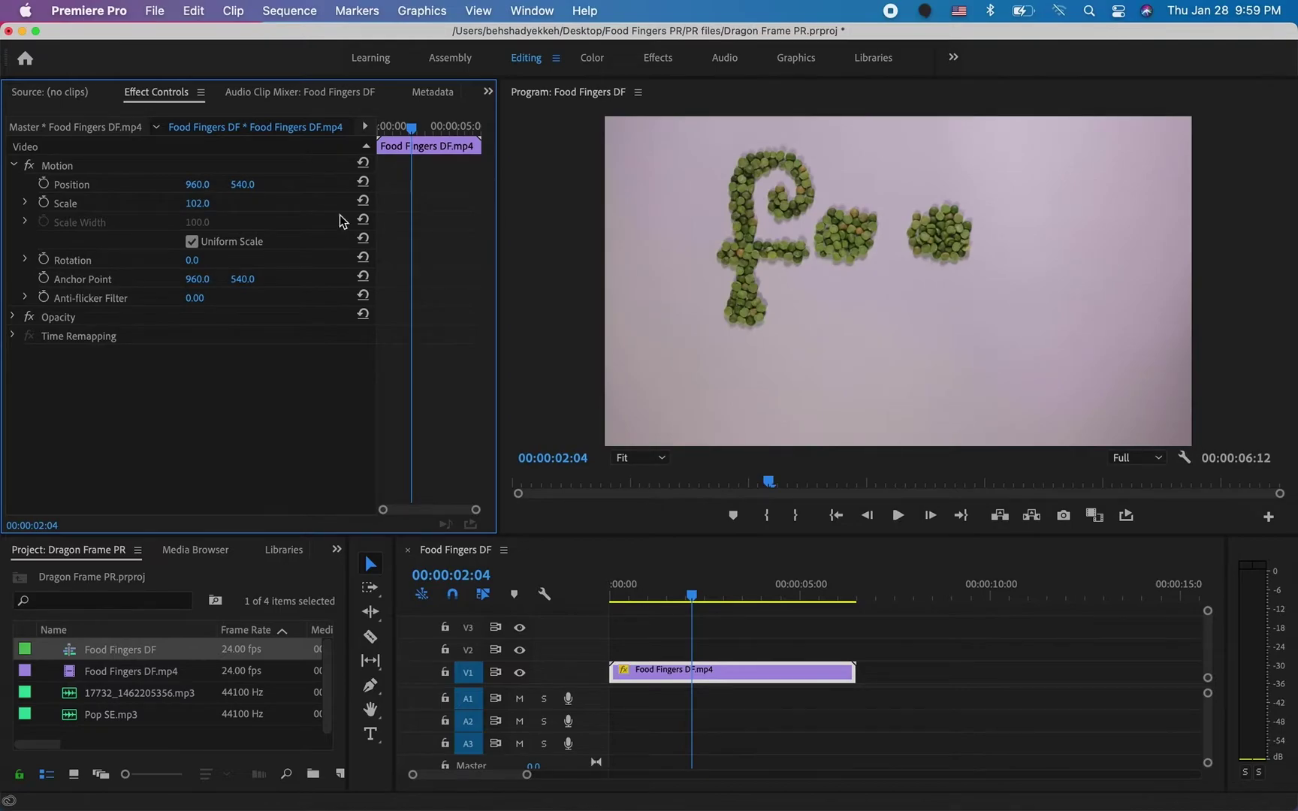
{"action": "left_click", "coordinate": [363, 201]}
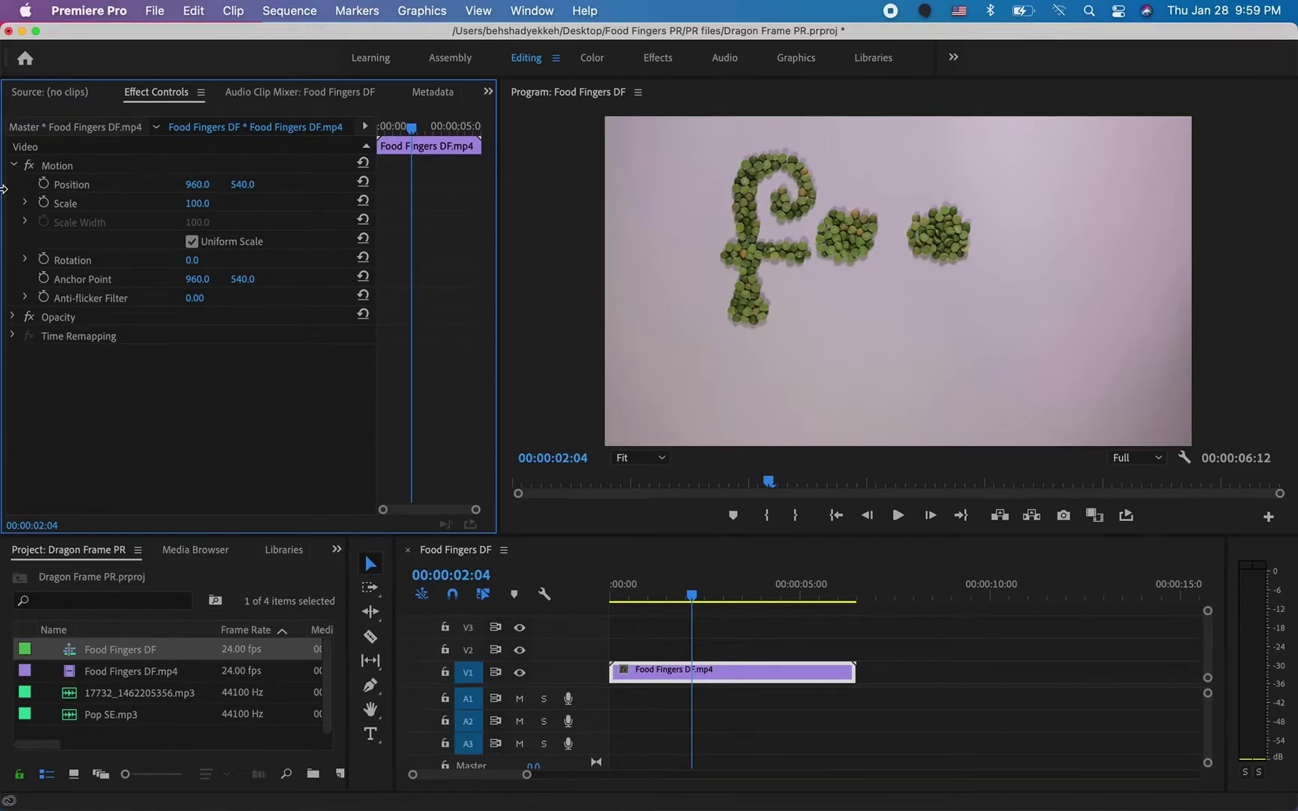
{"action": "left_click", "coordinate": [13, 167]}
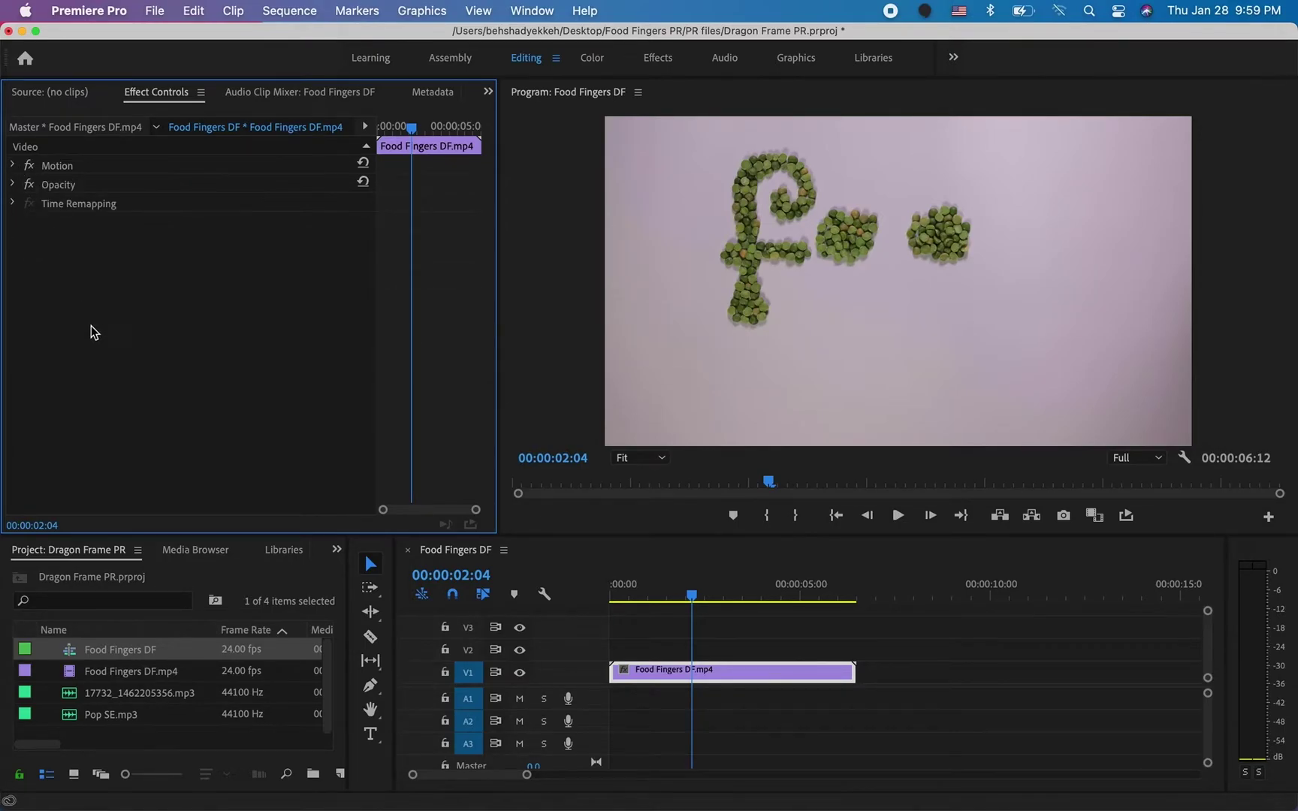
Search the effects for lumetri color and apply the Lumetri Color effect to the Food Fingers DF.mp4 clip
{"action": "left_click", "coordinate": [336, 551]}
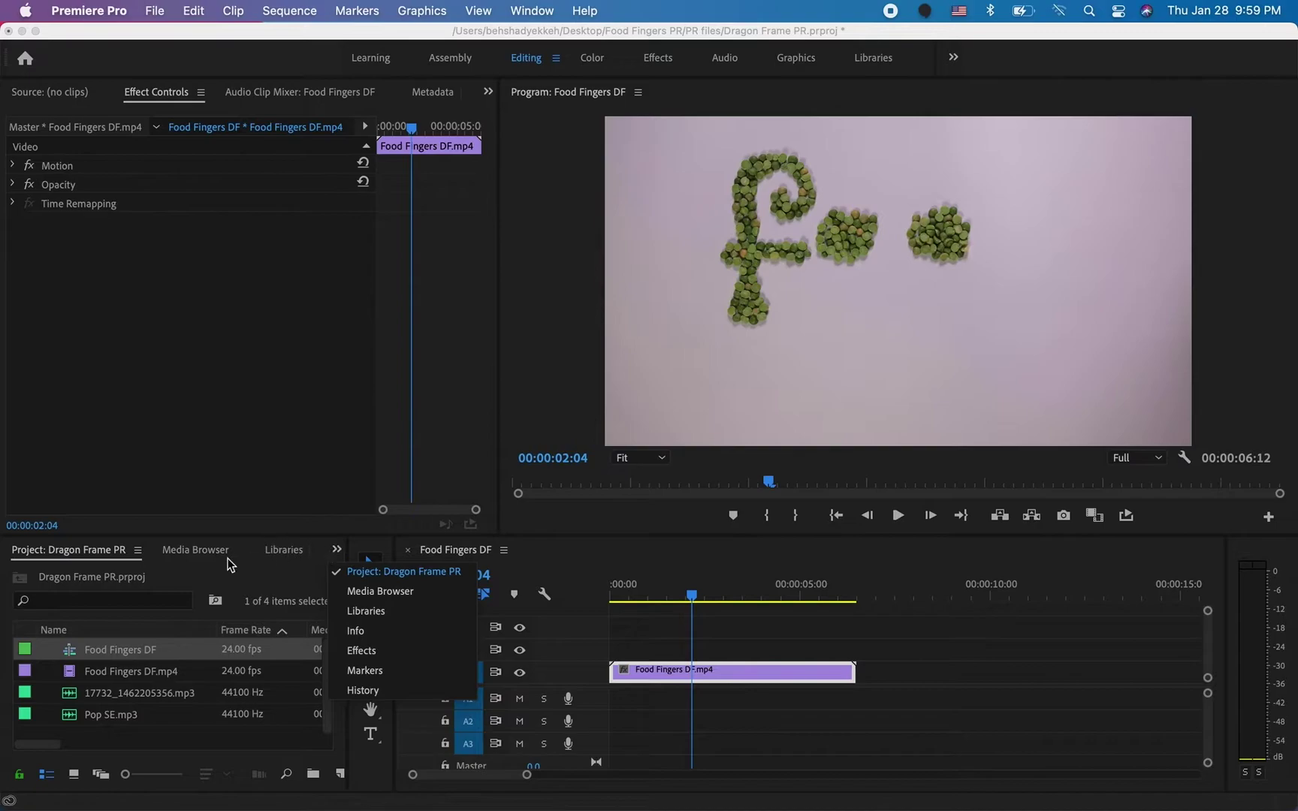
{"action": "left_click", "coordinate": [362, 651]}
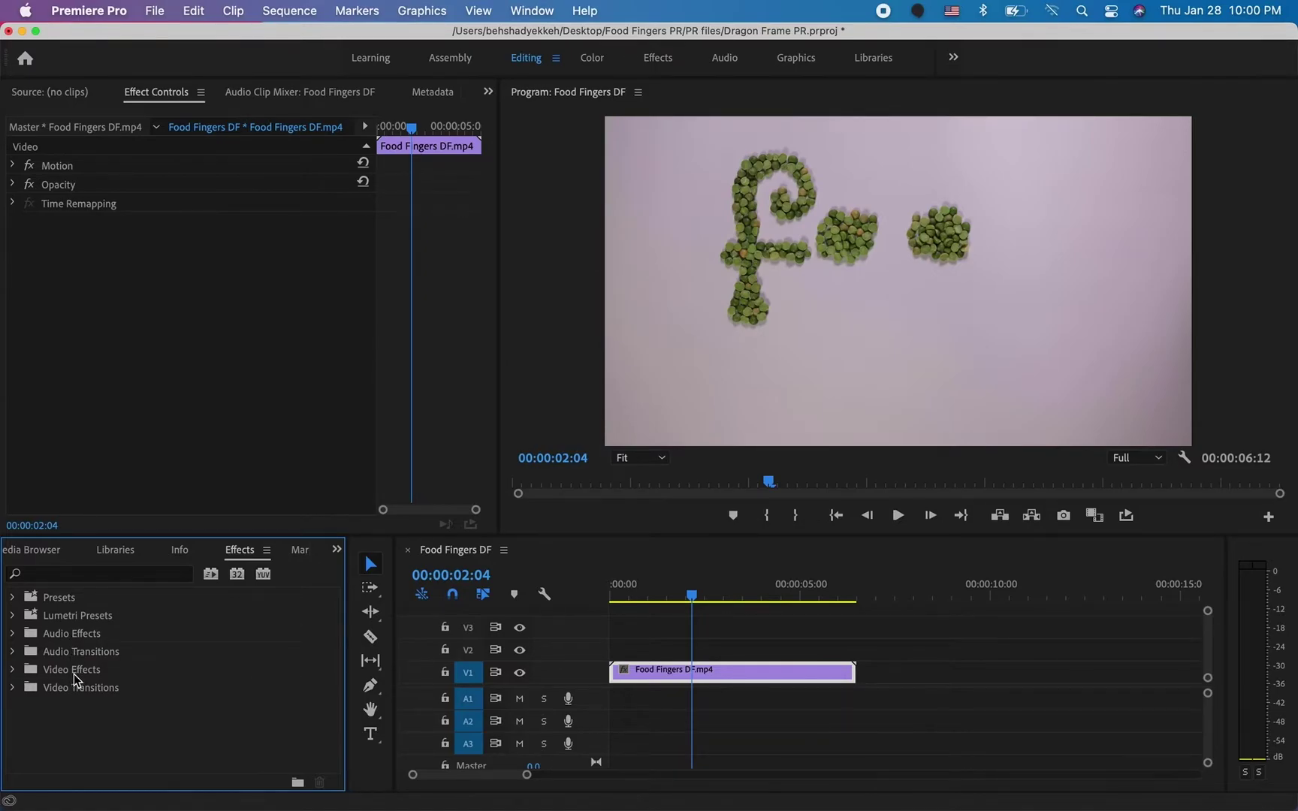
{"action": "left_click", "coordinate": [49, 575]}
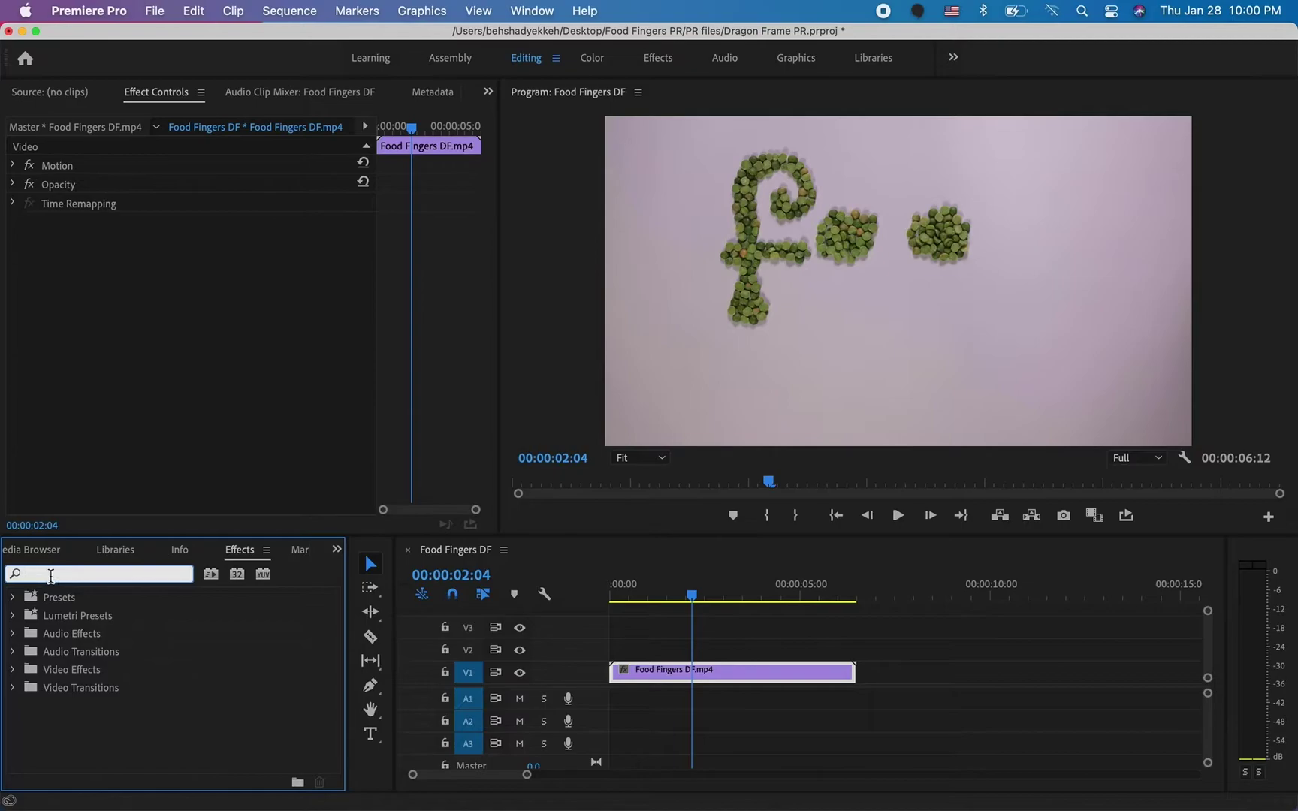
{"action": "type", "text": "lum"}
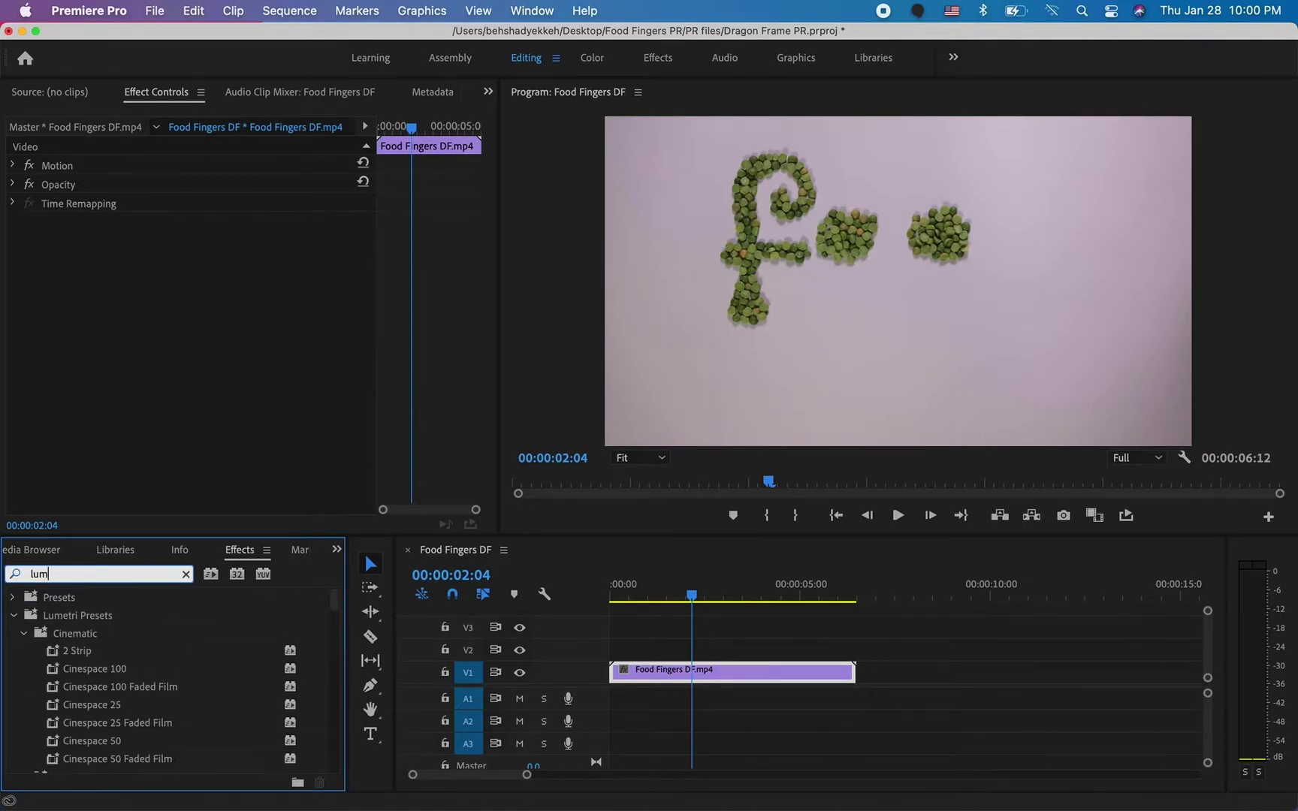
{"action": "type", "text": "etri color"}
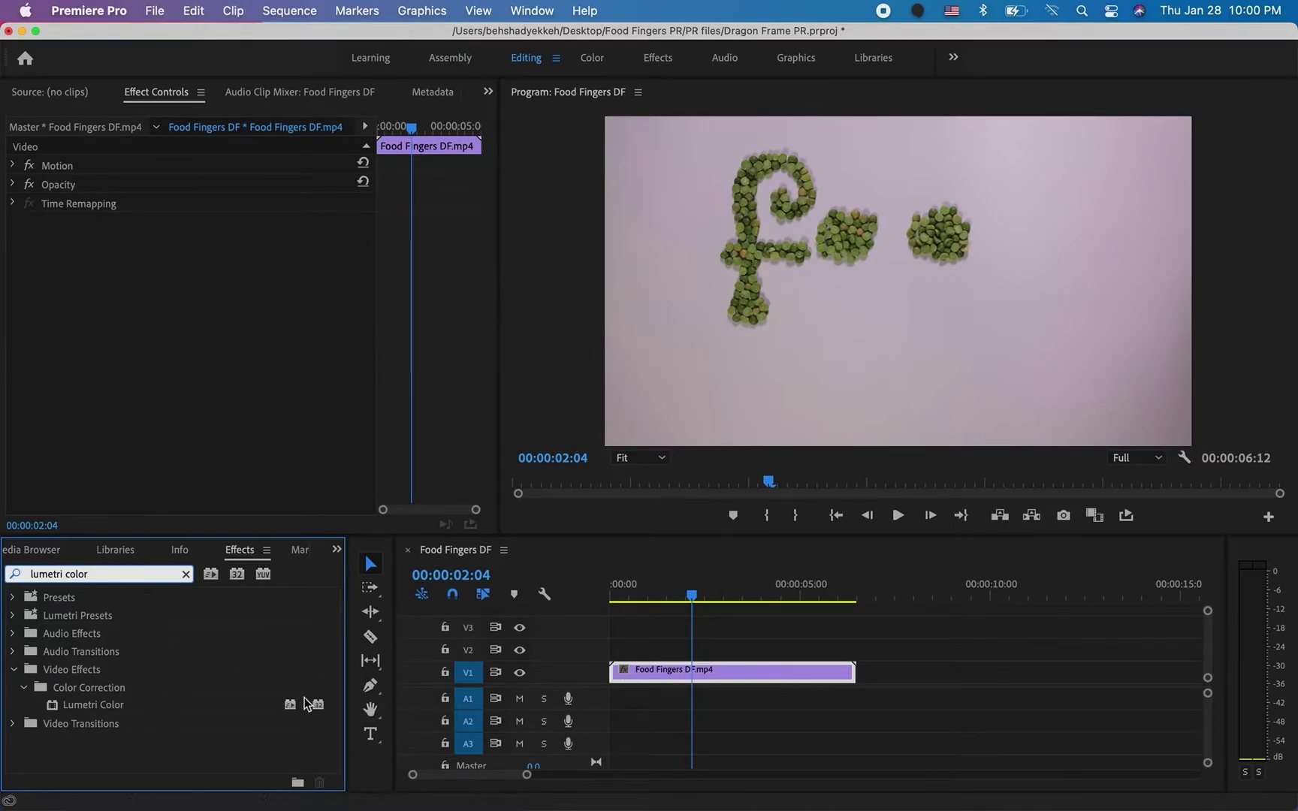
{"action": "double_click", "coordinate": [79, 706]}
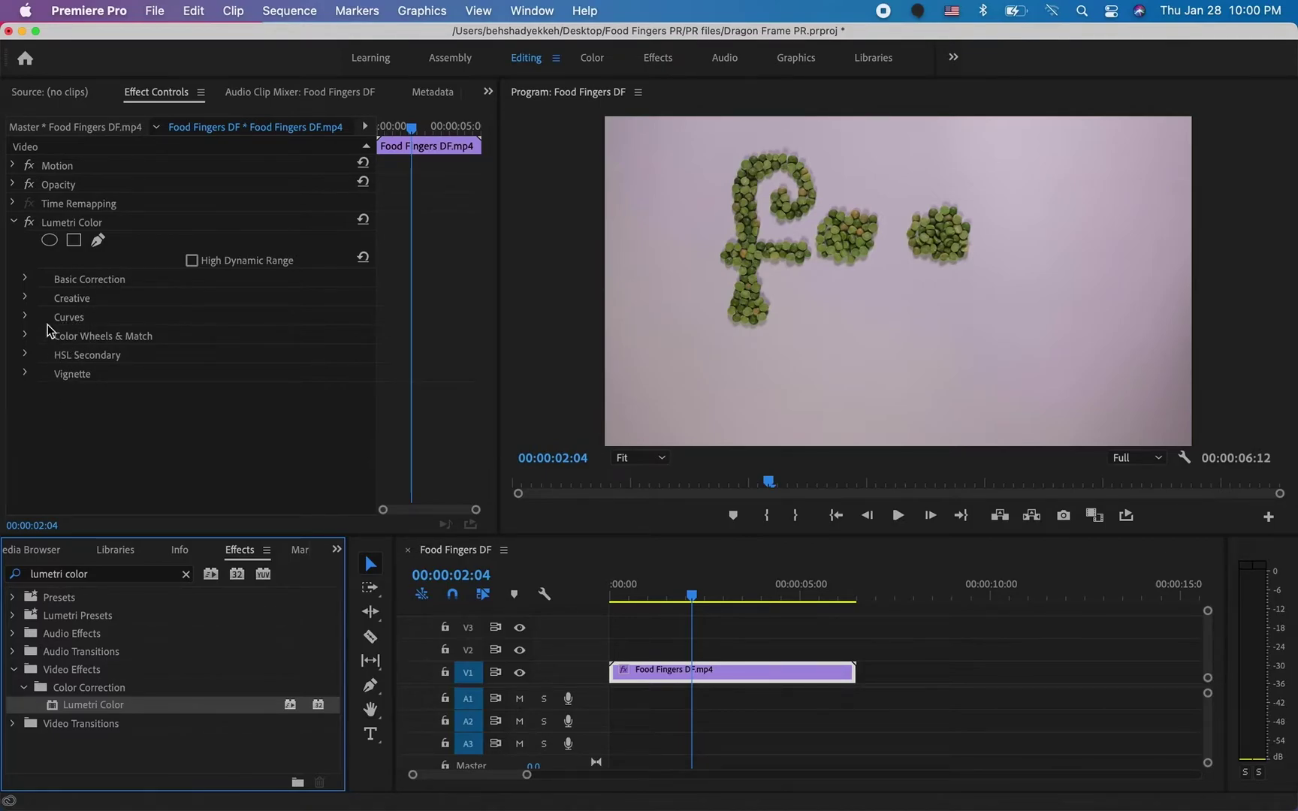
In Lumetri Color's Basic Correction, set Temperature to -5.0 and Exposure to 1.0
{"action": "left_click", "coordinate": [25, 280]}
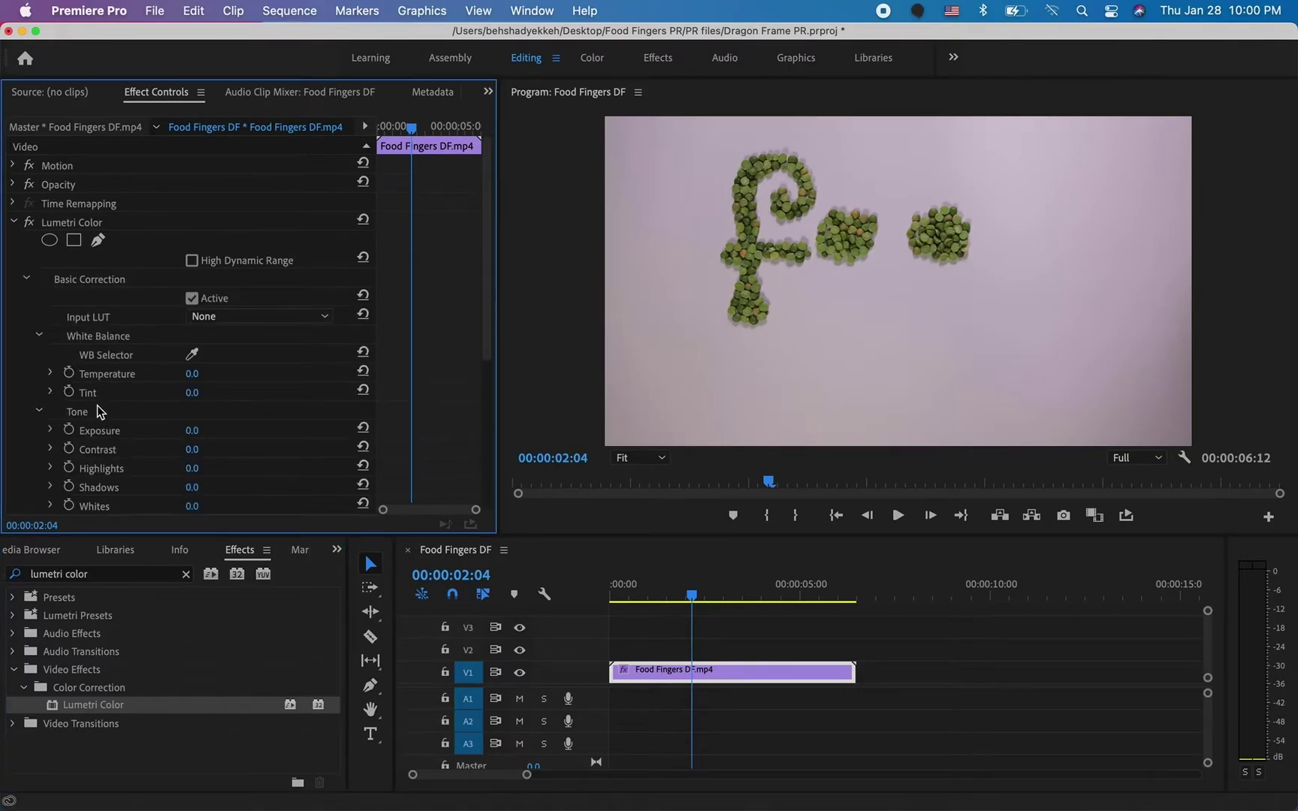
{"action": "scroll", "coordinate": [98, 406], "scroll_direction": "down", "scroll_amount": 2}
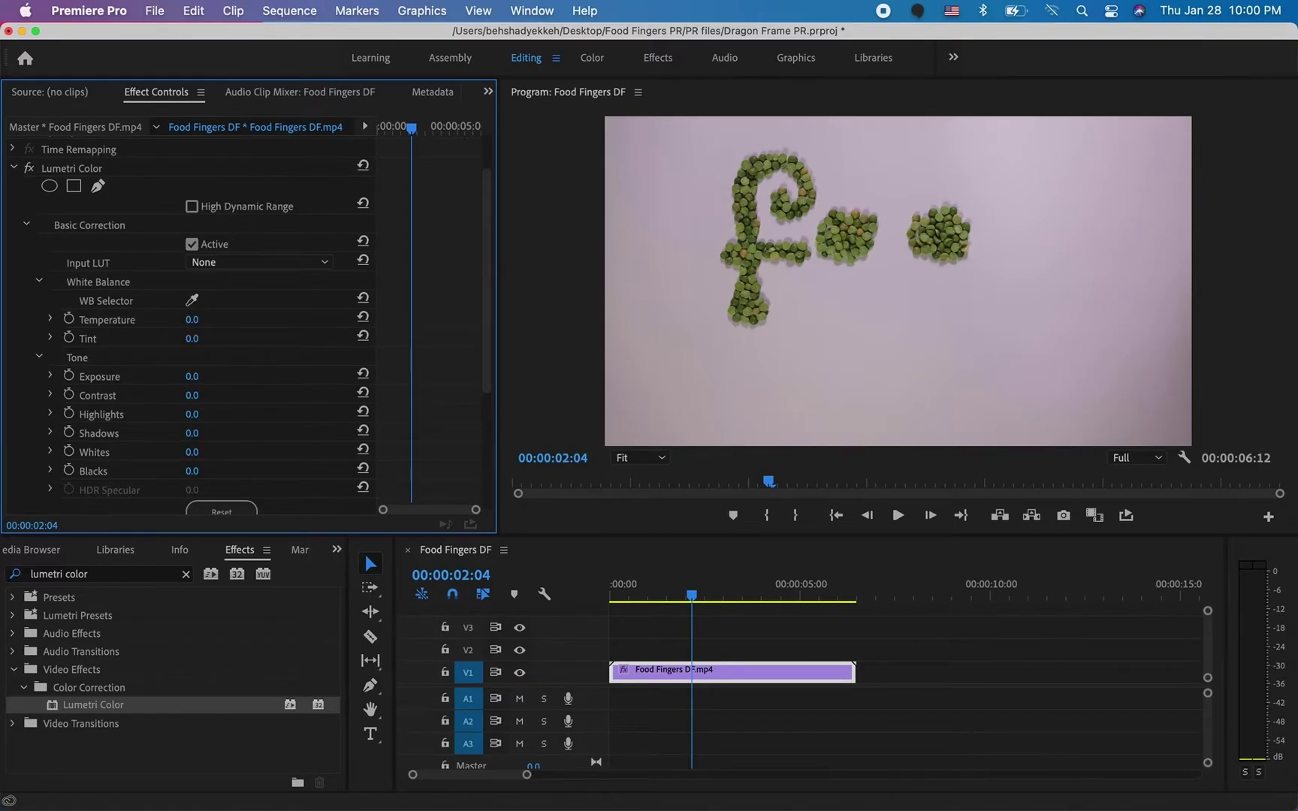
{"action": "left_click_drag", "start_coordinate": [194, 320], "coordinate": [188, 319]}
{"action": "left_click", "coordinate": [192, 377]}
{"action": "type", "text": "1"}
{"action": "key", "text": "Return"}
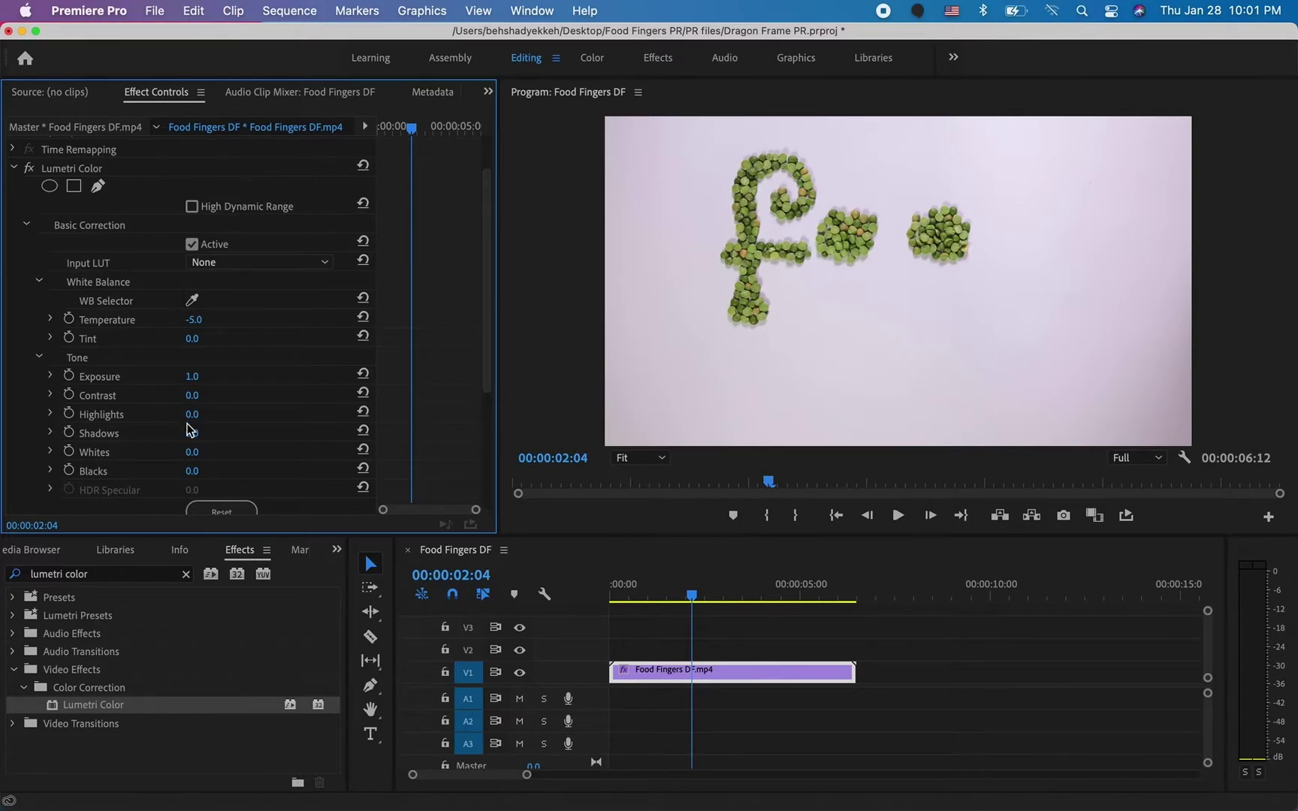
Set Lumetri Highlights to 46.0 and, with the playhead at 00:00:04:18, Whites to 13.0
{"action": "scroll", "coordinate": [186, 423], "scroll_direction": "down", "scroll_amount": 1}
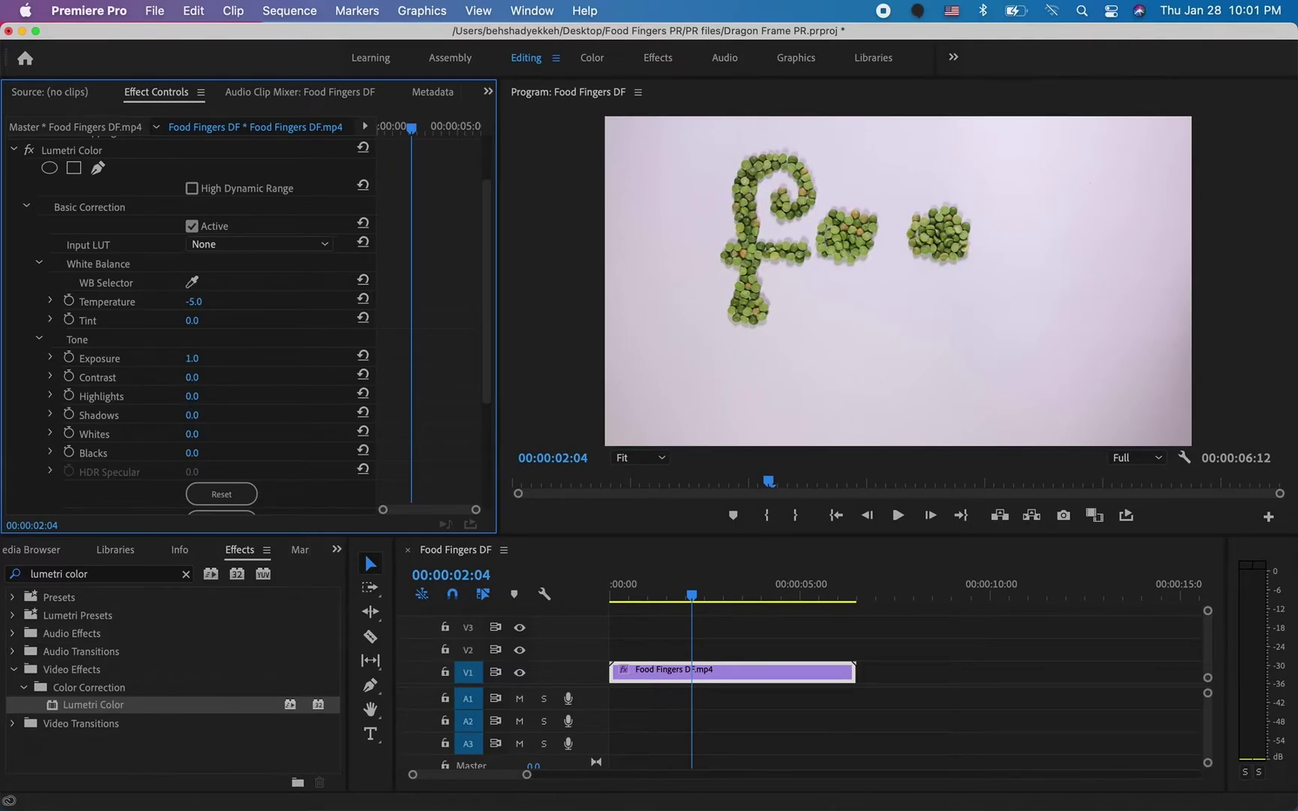
{"action": "left_click_drag", "start_coordinate": [192, 395], "coordinate": [236, 396]}
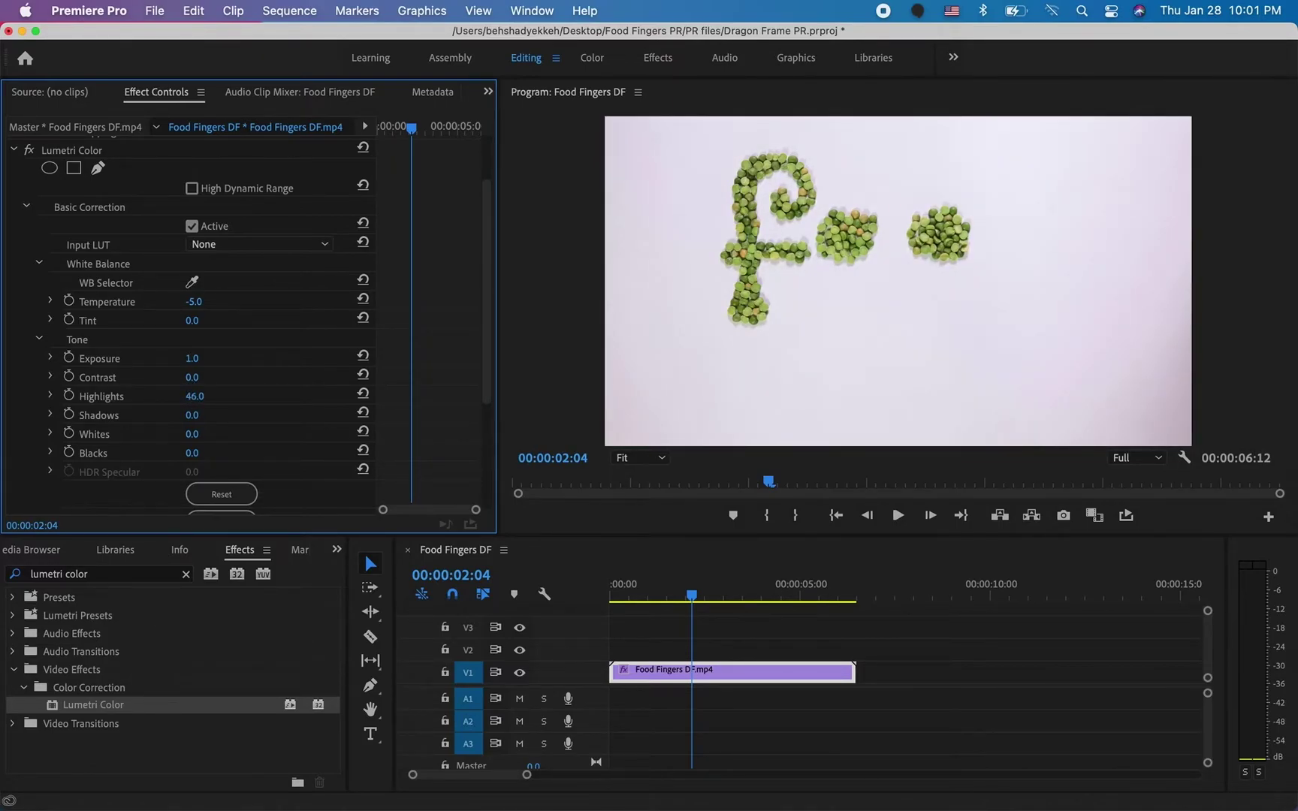
{"action": "left_click", "coordinate": [692, 598]}
{"action": "left_click_drag", "start_coordinate": [692, 599], "coordinate": [792, 598]}
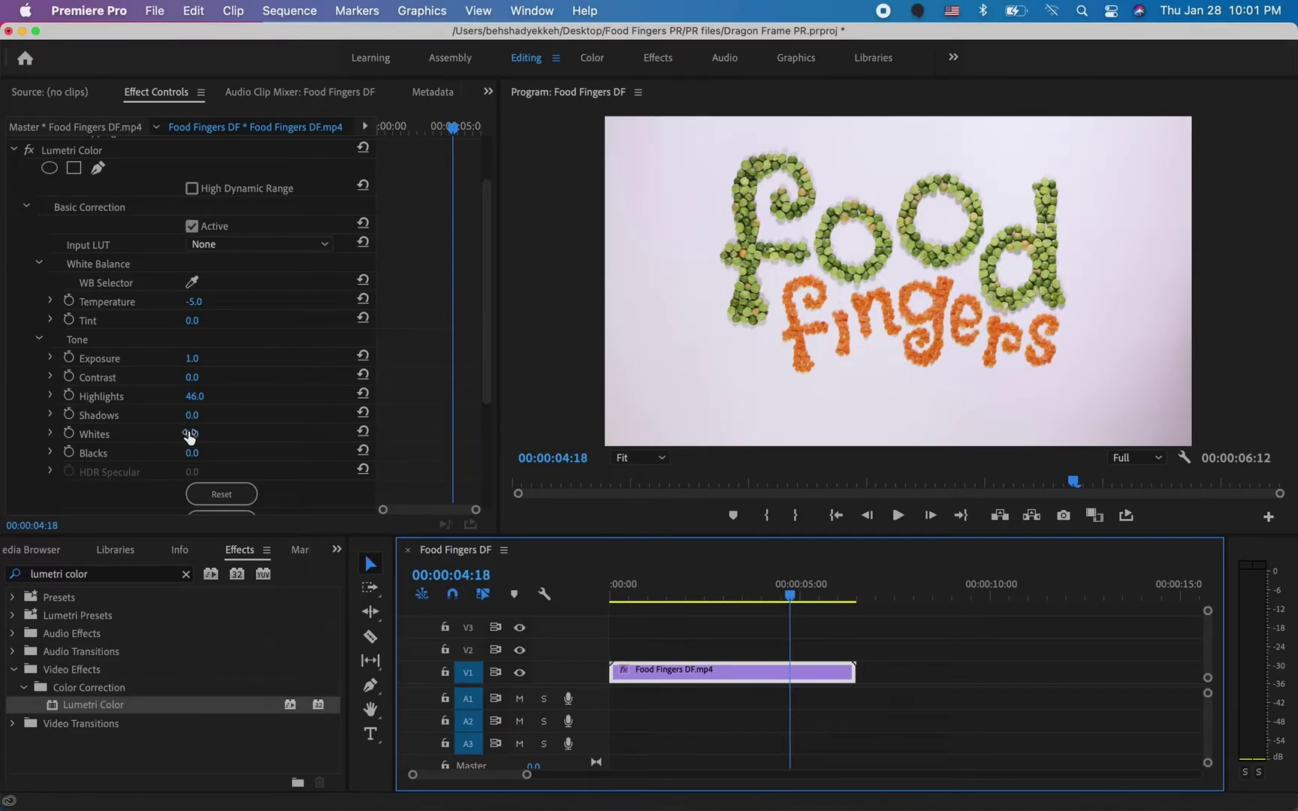
{"action": "left_click_drag", "start_coordinate": [189, 436], "coordinate": [209, 435]}
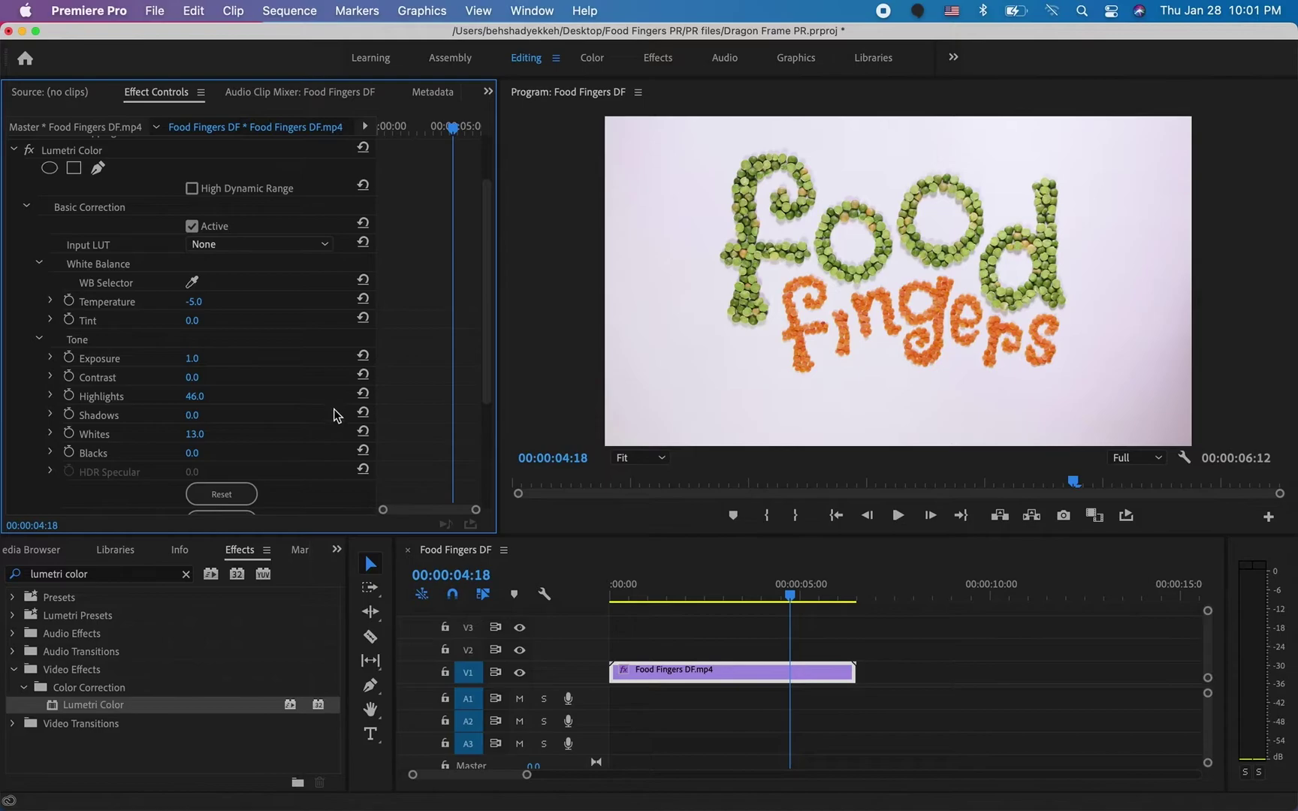
Toggle the Lumetri Color effect off and on twice to compare the clip before and after correction
{"action": "left_click", "coordinate": [29, 151]}
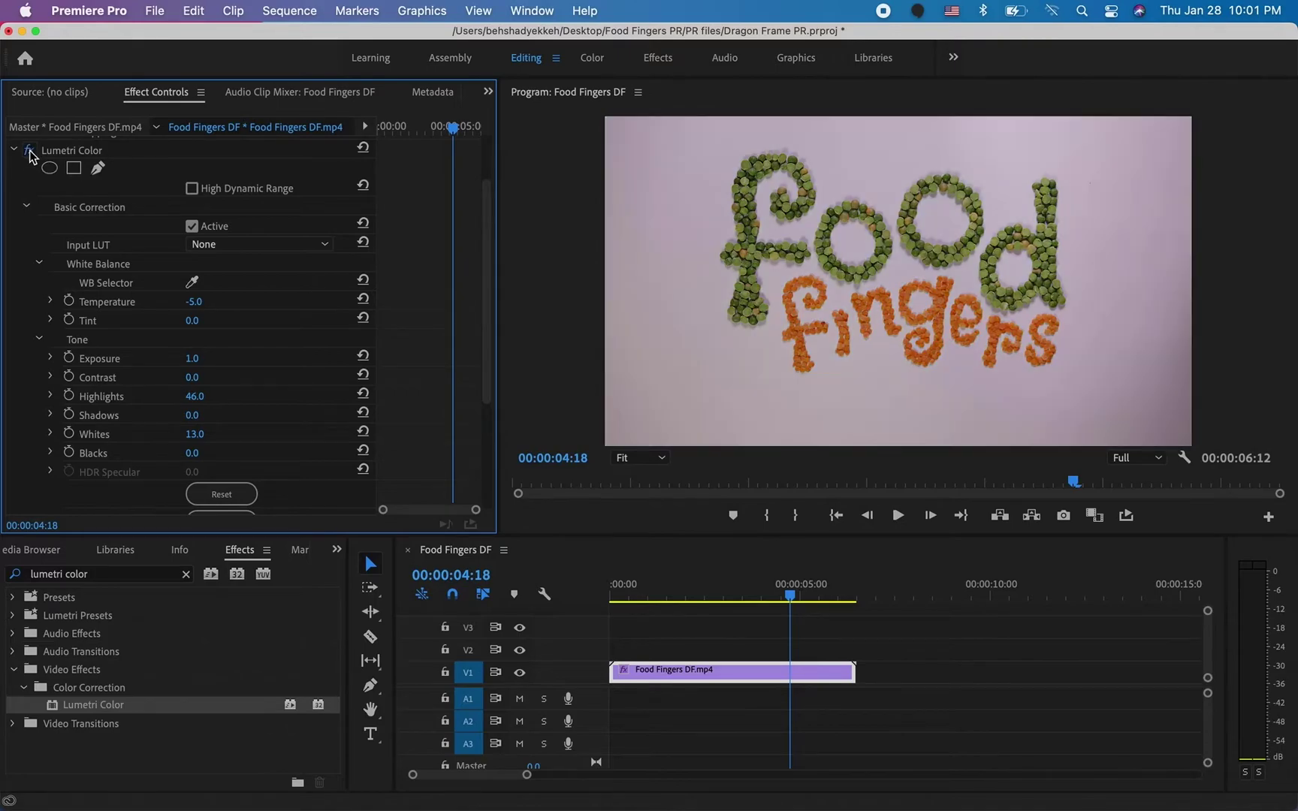
{"action": "left_click", "coordinate": [30, 150]}
{"action": "left_click", "coordinate": [29, 150]}
{"action": "left_click", "coordinate": [29, 151]}
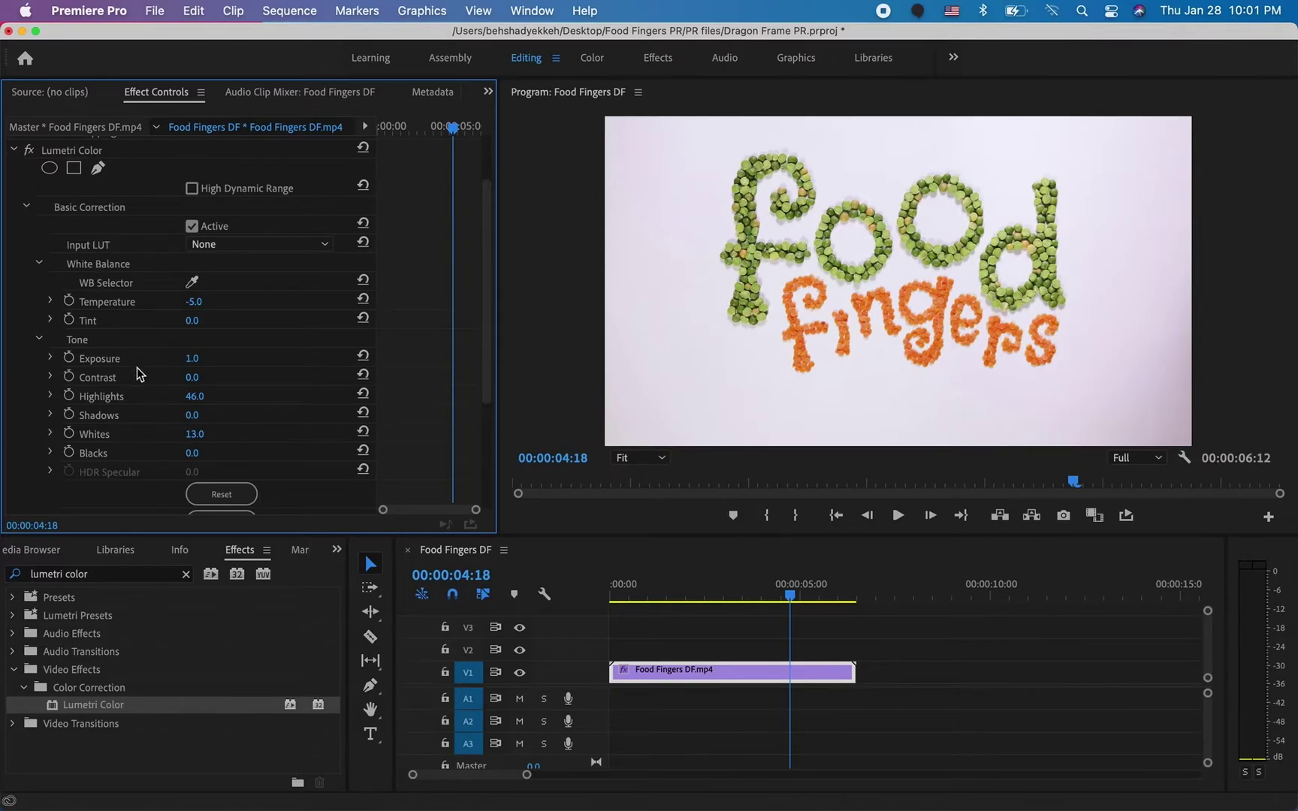
Try a green shadow tint and a blue highlight tint in Lumetri's Creative section, and reset both tints
{"action": "left_click", "coordinate": [27, 207]}
{"action": "left_click", "coordinate": [26, 298]}
{"action": "scroll", "coordinate": [138, 388], "scroll_direction": "down", "scroll_amount": 3}
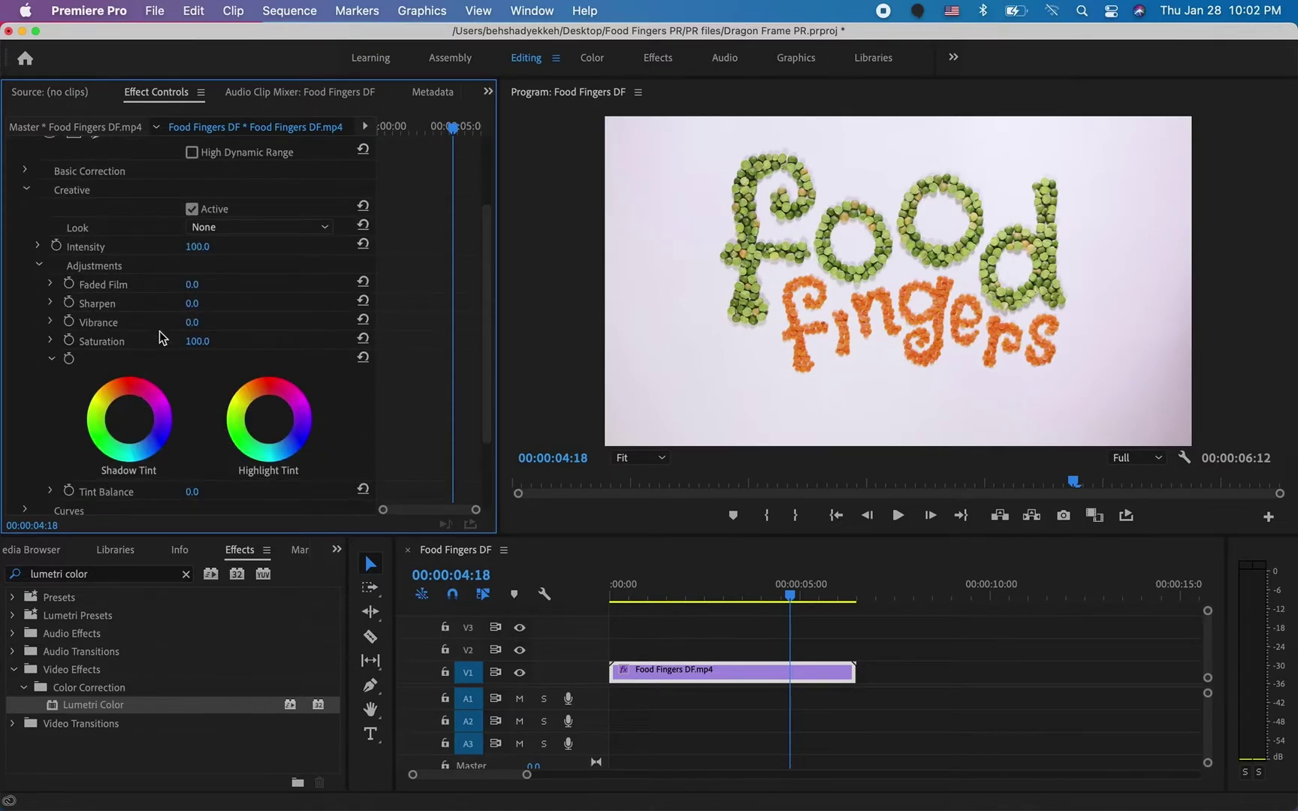
{"action": "left_click", "coordinate": [158, 418]}
{"action": "left_click_drag", "start_coordinate": [160, 418], "coordinate": [109, 424]}
{"action": "left_click_drag", "start_coordinate": [308, 441], "coordinate": [301, 441]}
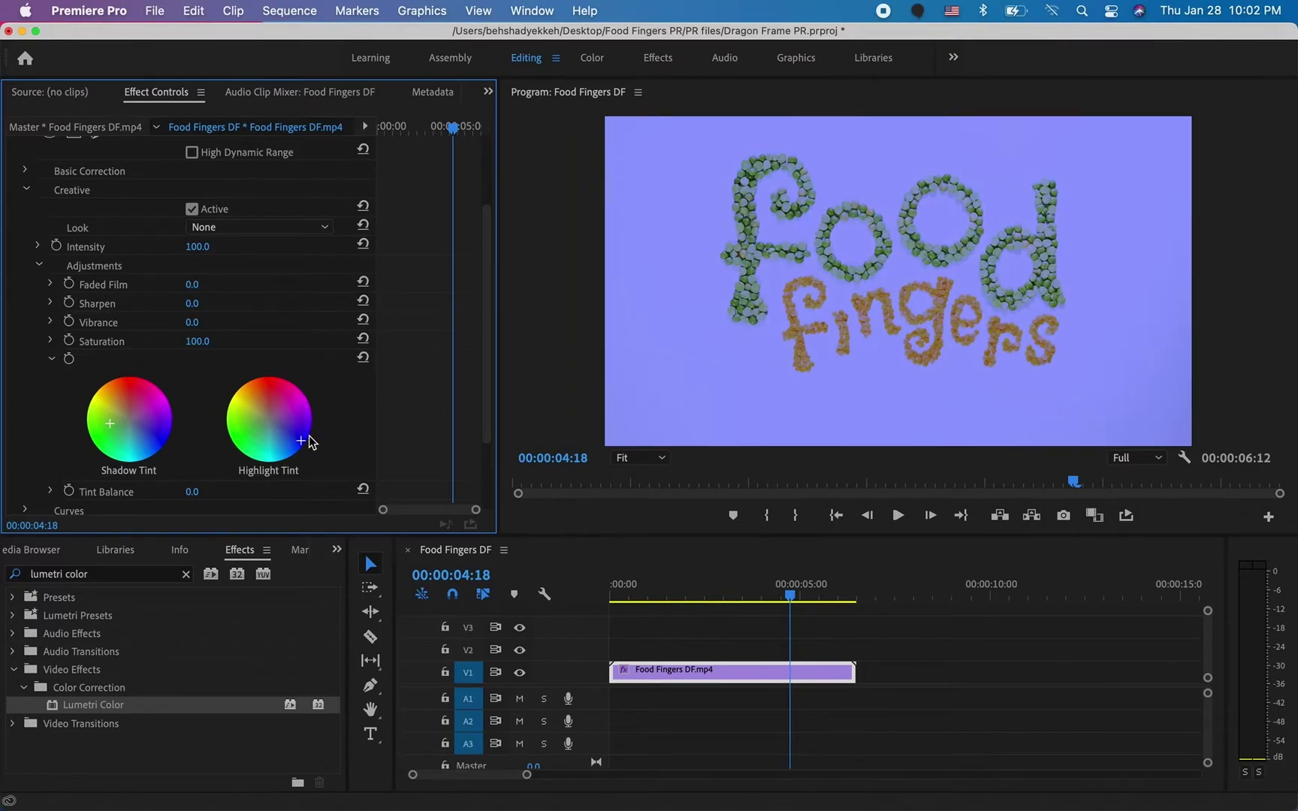
{"action": "double_click", "coordinate": [309, 439]}
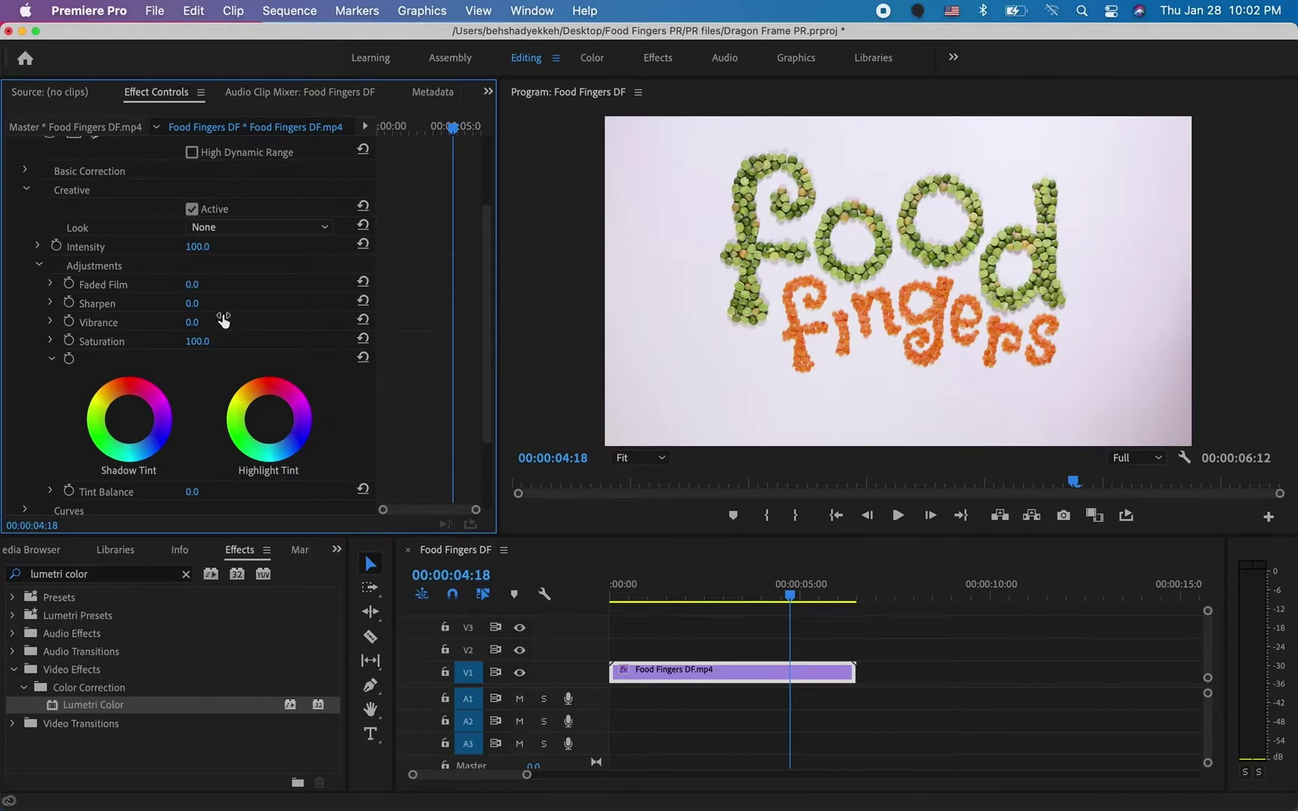
{"action": "scroll", "coordinate": [185, 513], "scroll_direction": "down", "scroll_amount": 3}
{"action": "scroll", "coordinate": [96, 452], "scroll_direction": "down", "scroll_amount": 3}
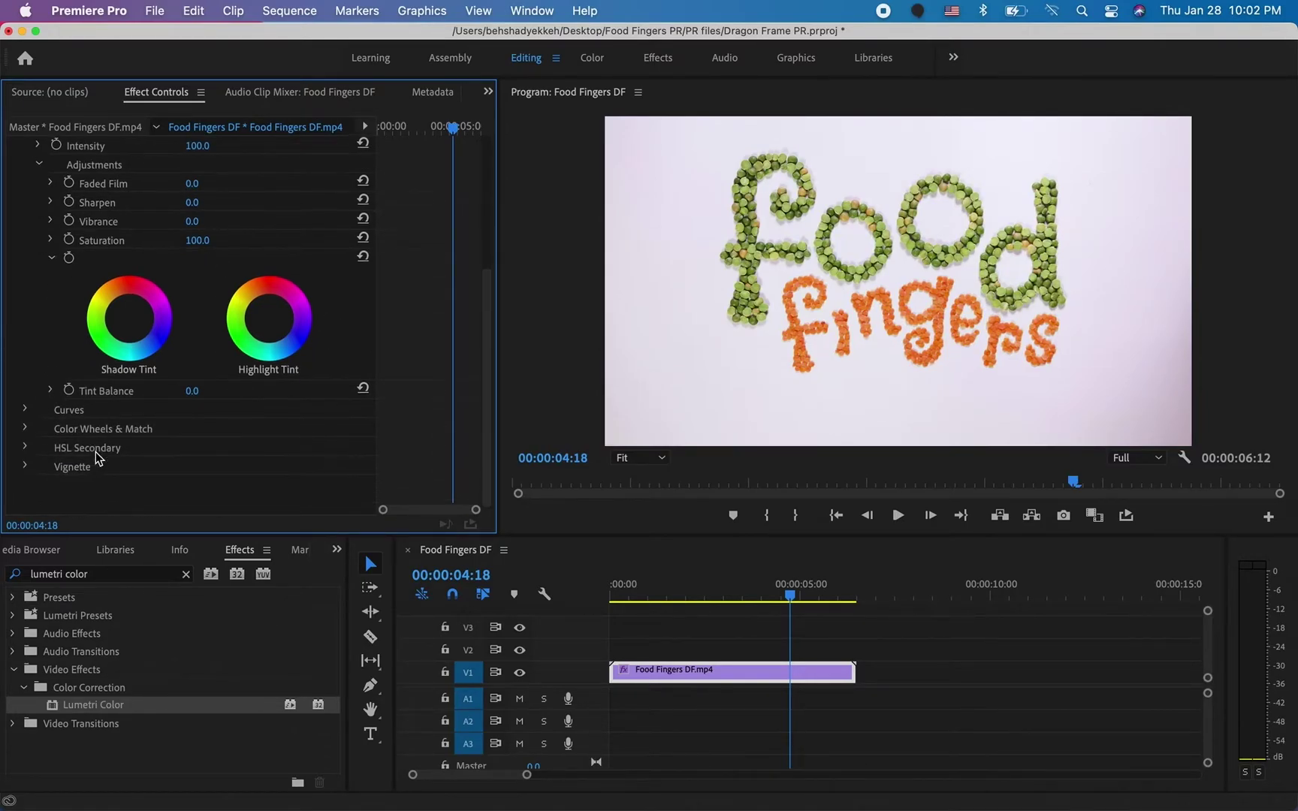
{"action": "scroll", "coordinate": [80, 419], "scroll_direction": "up", "scroll_amount": 5}
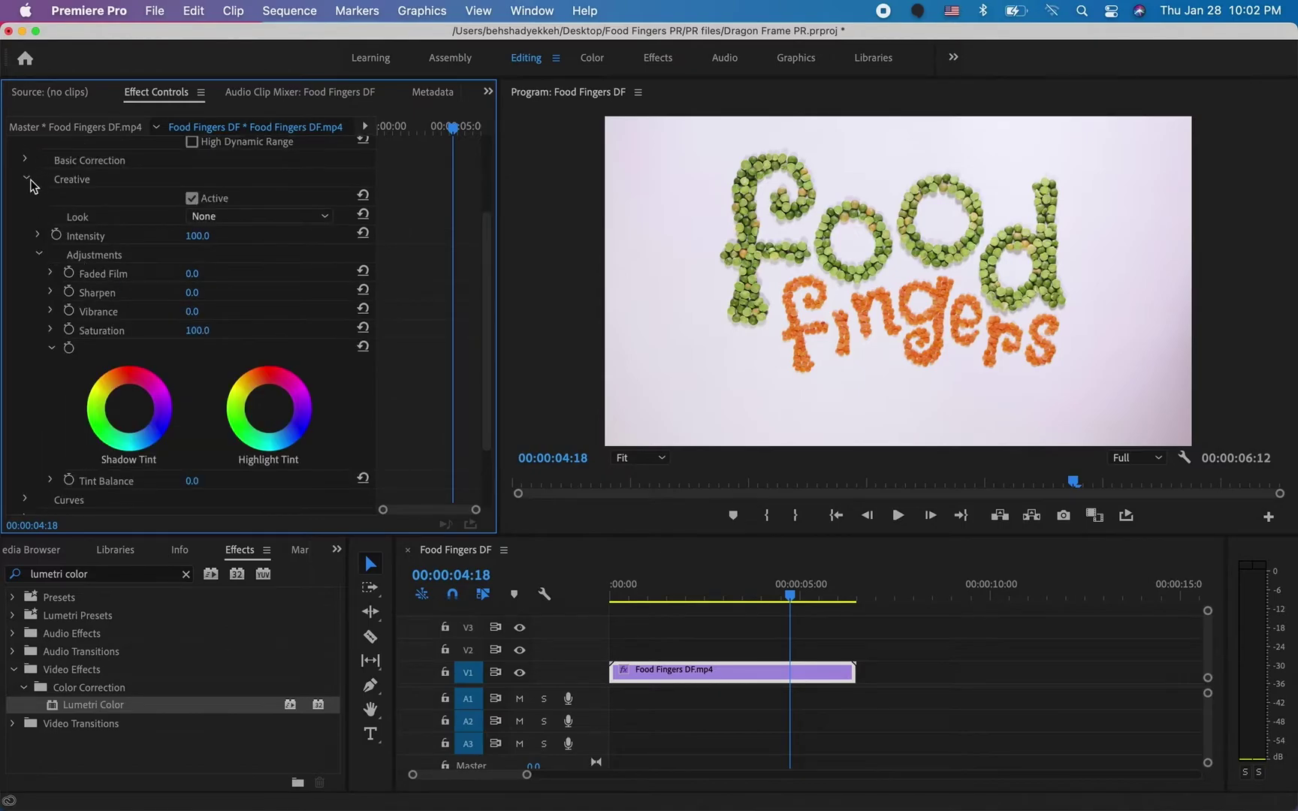
{"action": "left_click", "coordinate": [28, 179]}
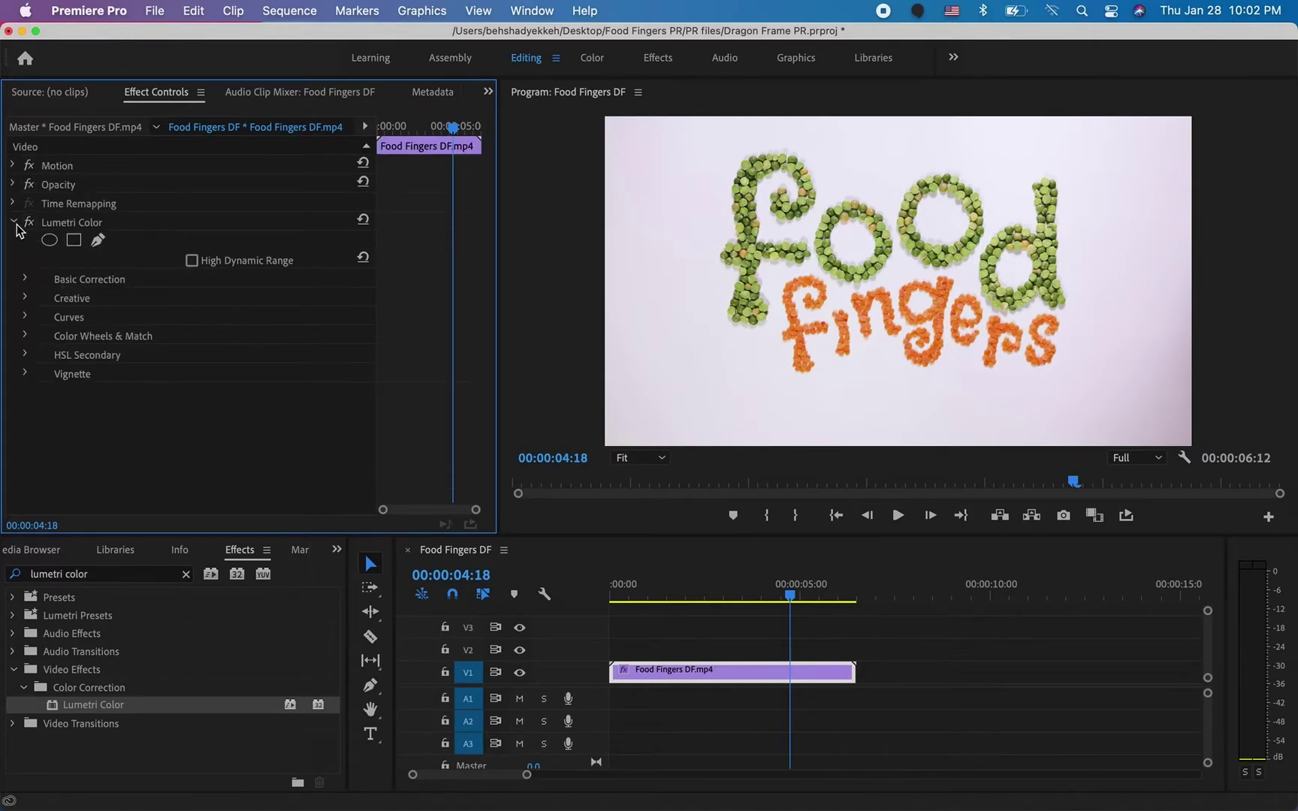
Collapse the Lumetri Color settings and play the corrected animation from its beginning
{"action": "left_click", "coordinate": [14, 223]}
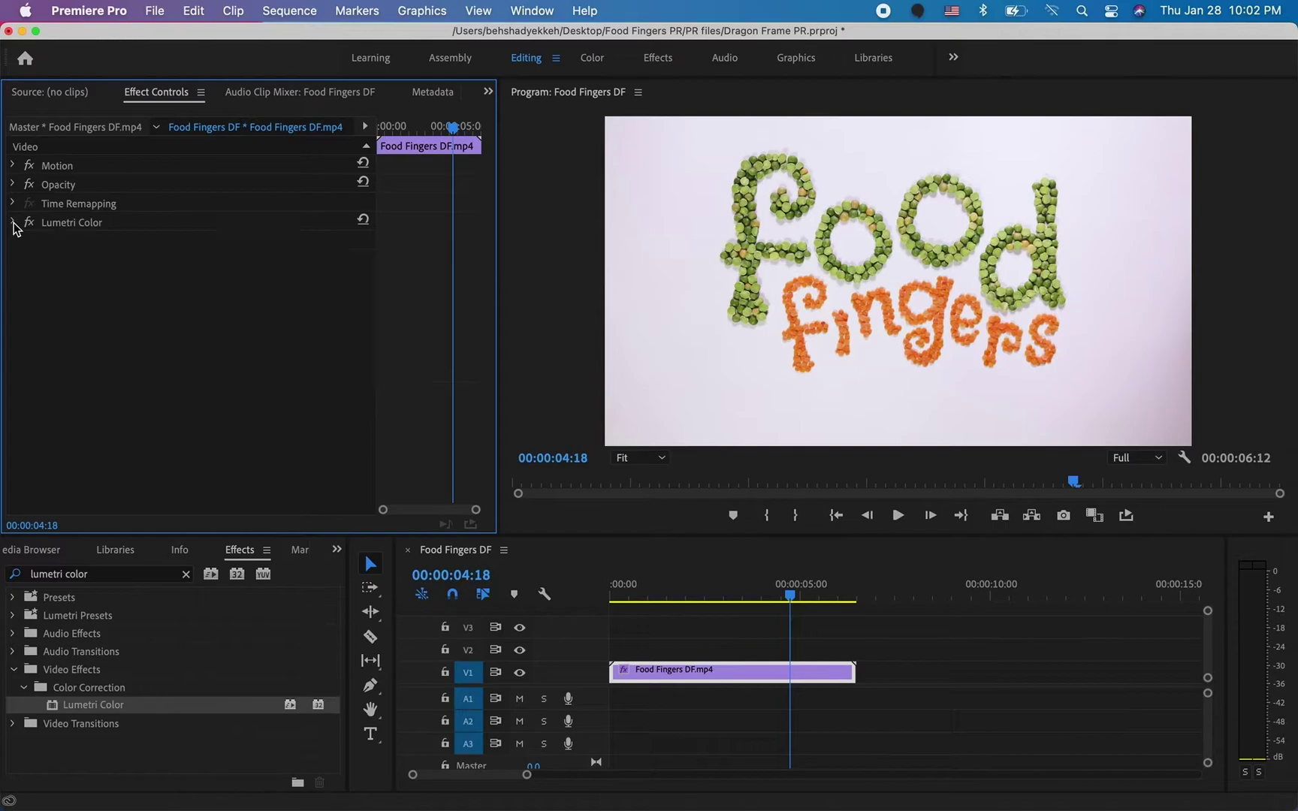
{"action": "left_click_drag", "start_coordinate": [699, 584], "coordinate": [545, 588]}
{"action": "key", "text": "space"}
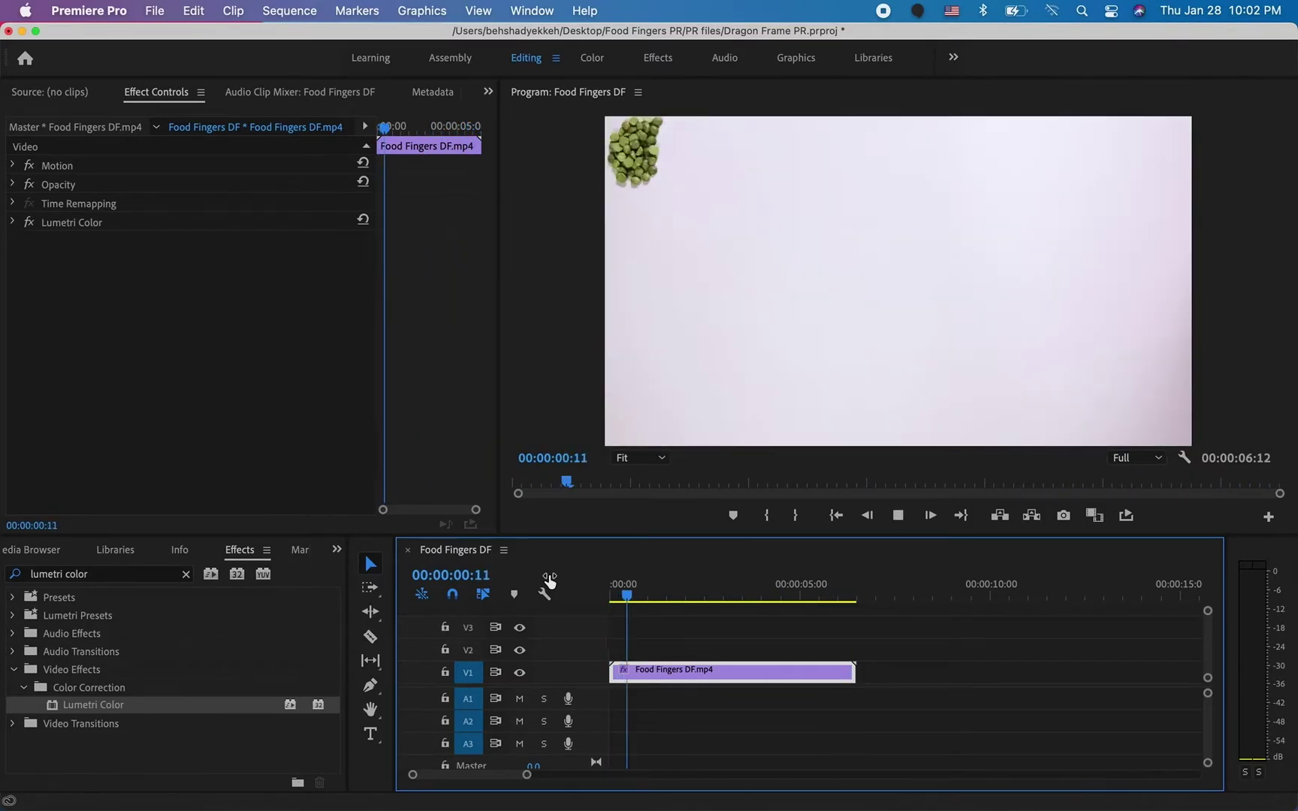
{"action": "key", "text": "space"}
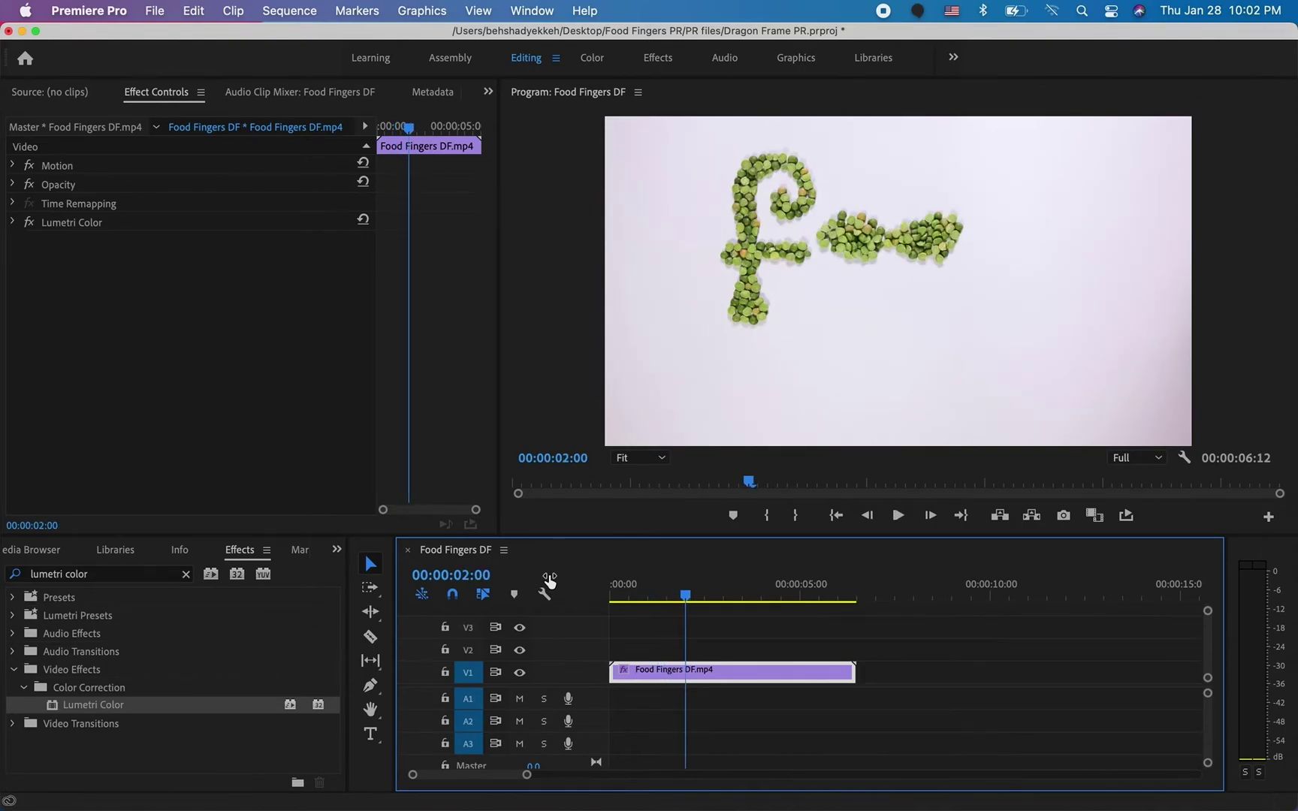
Razor the V1 clip at 00:00:05:06 and 00:00:05:07 to isolate a single frame of the finished logo
{"action": "left_click", "coordinate": [770, 588]}
{"action": "left_click_drag", "start_coordinate": [774, 588], "coordinate": [808, 596]}
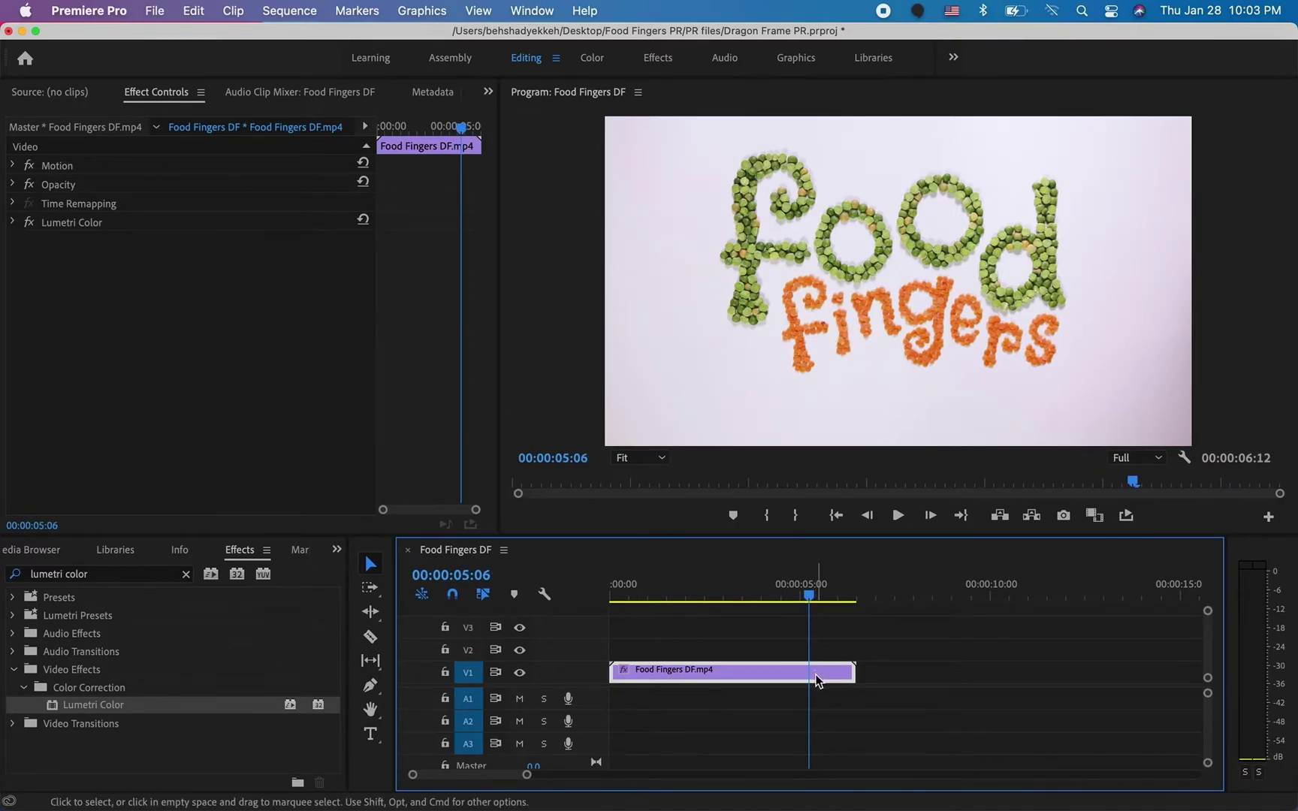
{"action": "left_click_drag", "start_coordinate": [810, 597], "coordinate": [810, 598]}
{"action": "left_click_drag", "start_coordinate": [524, 776], "coordinate": [481, 782]}
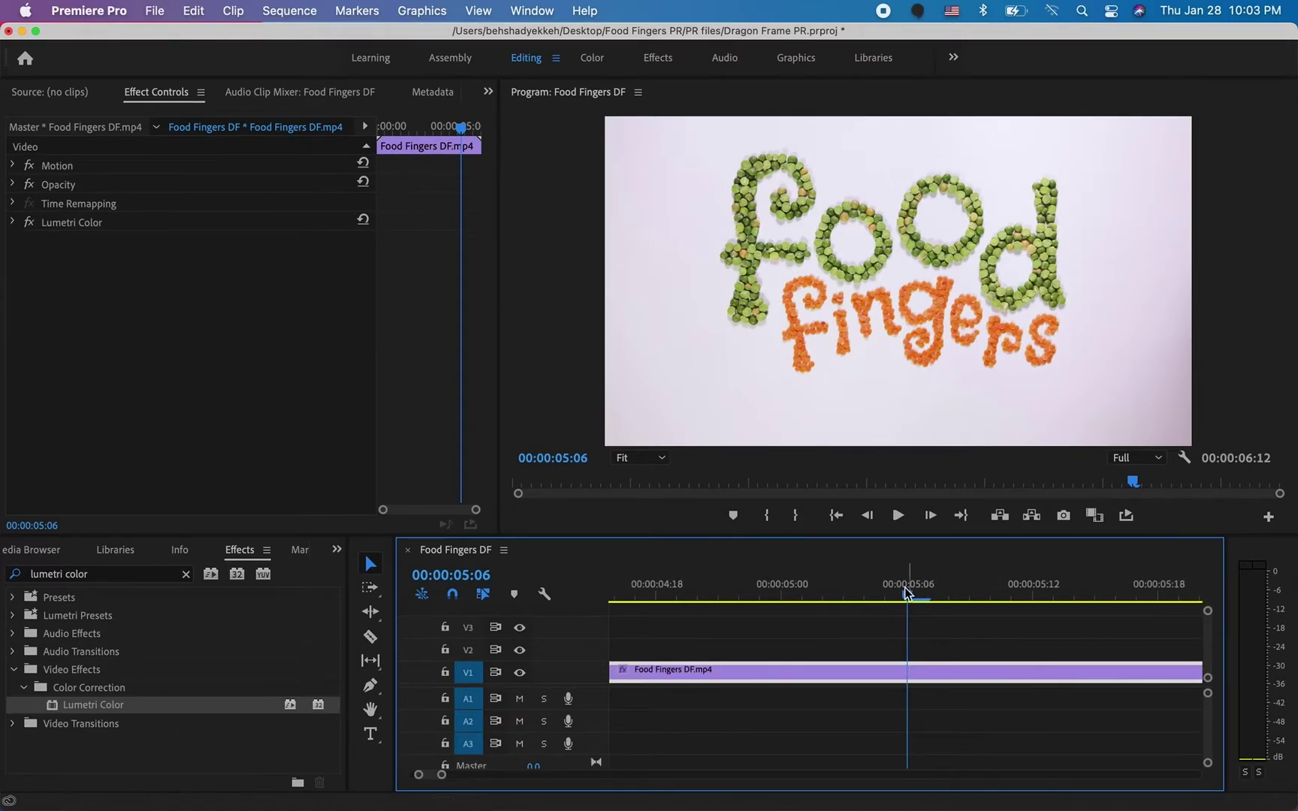
{"action": "left_click_drag", "start_coordinate": [915, 595], "coordinate": [909, 591]}
{"action": "left_click", "coordinate": [371, 639]}
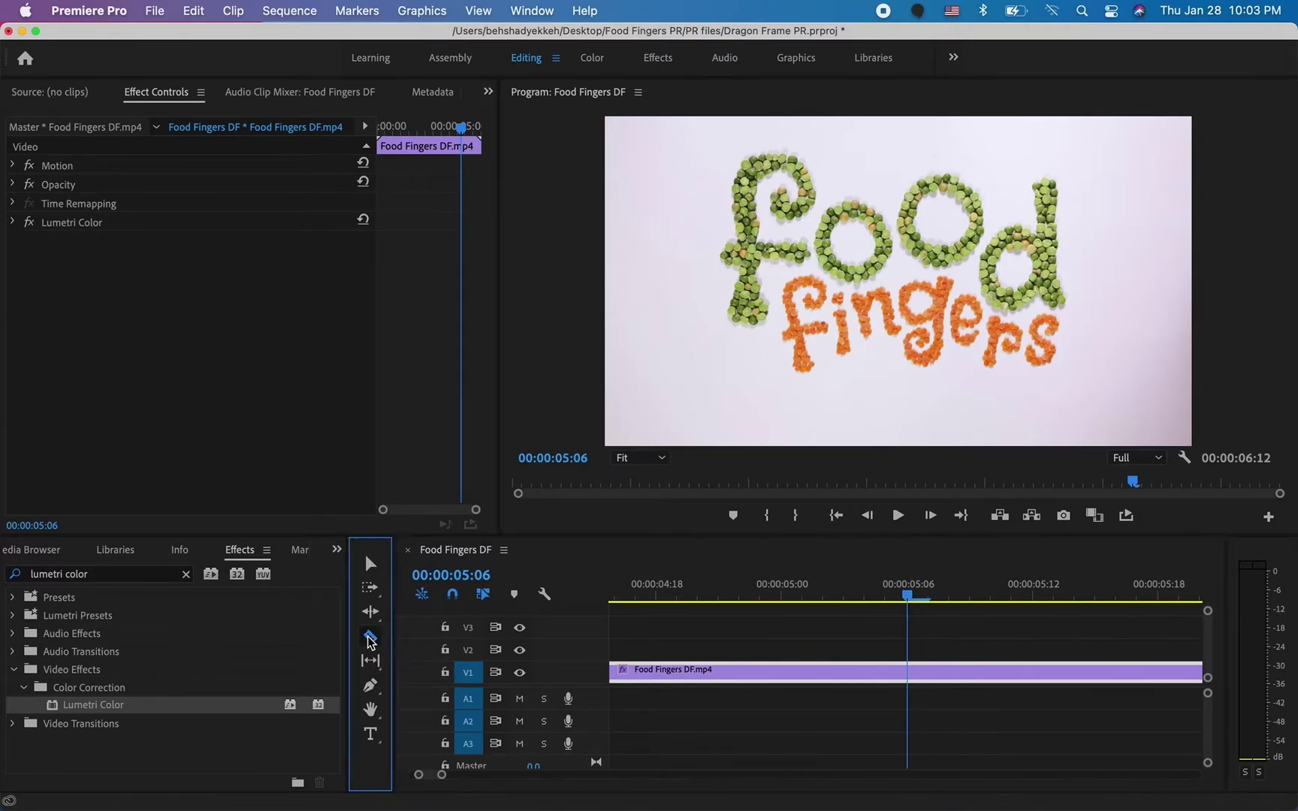
{"action": "left_click", "coordinate": [909, 668]}
{"action": "left_click", "coordinate": [929, 598]}
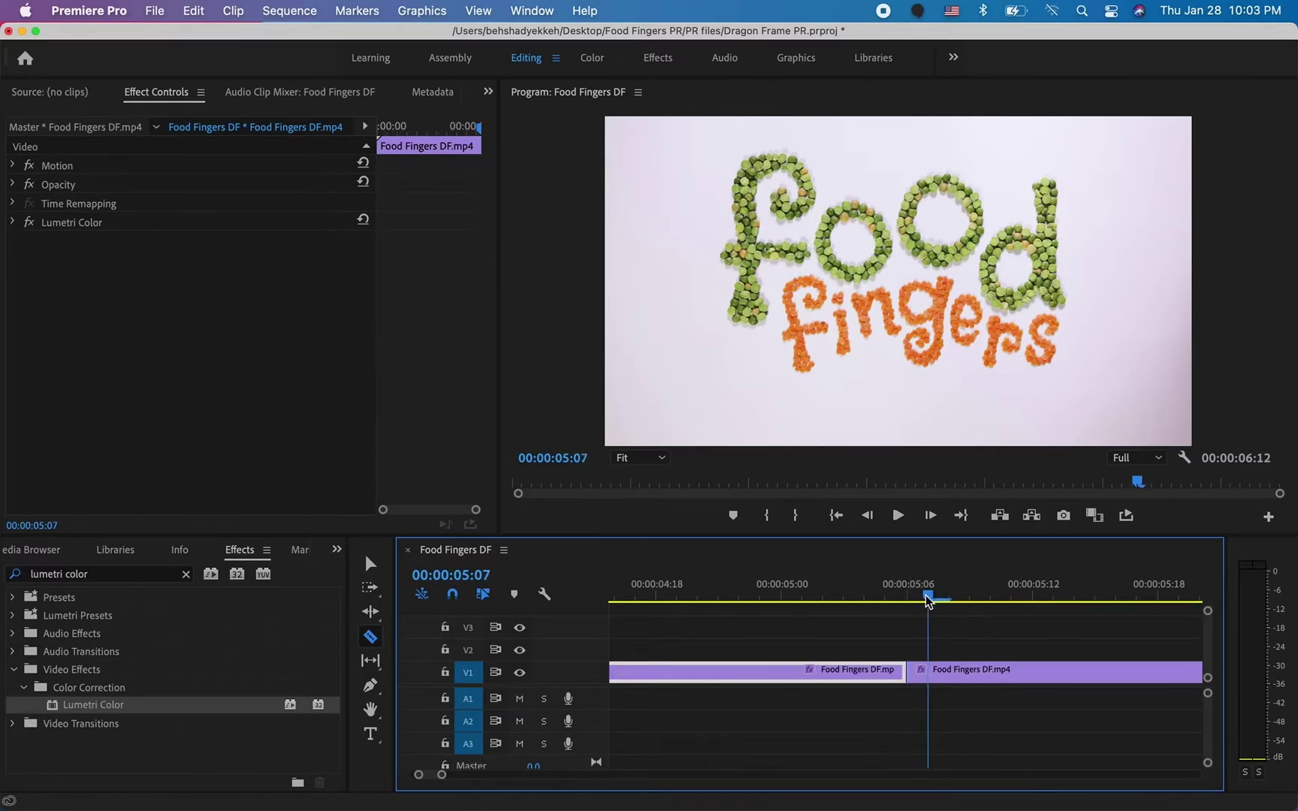
{"action": "left_click", "coordinate": [934, 671]}
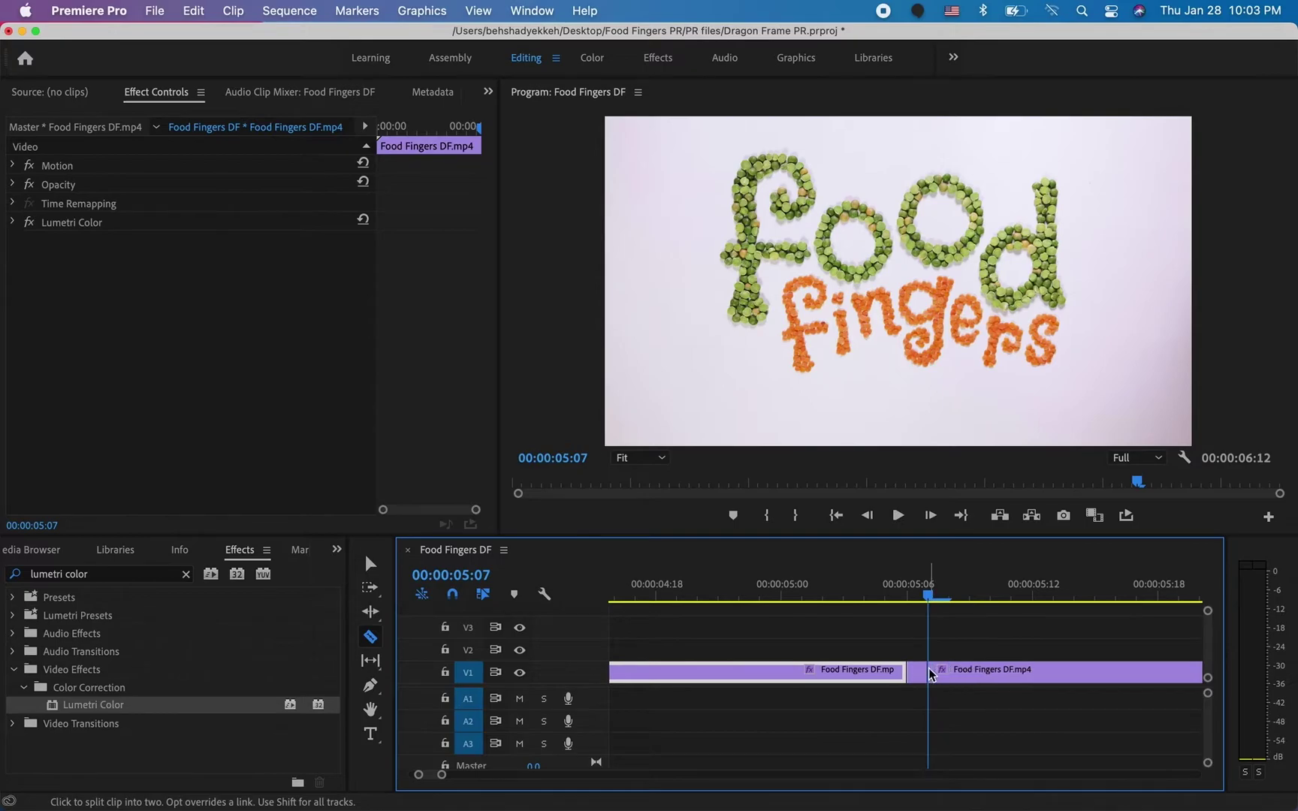
Move the last V1 segment four frames later to open a gap after the isolated logo frame
{"action": "left_click", "coordinate": [365, 564]}
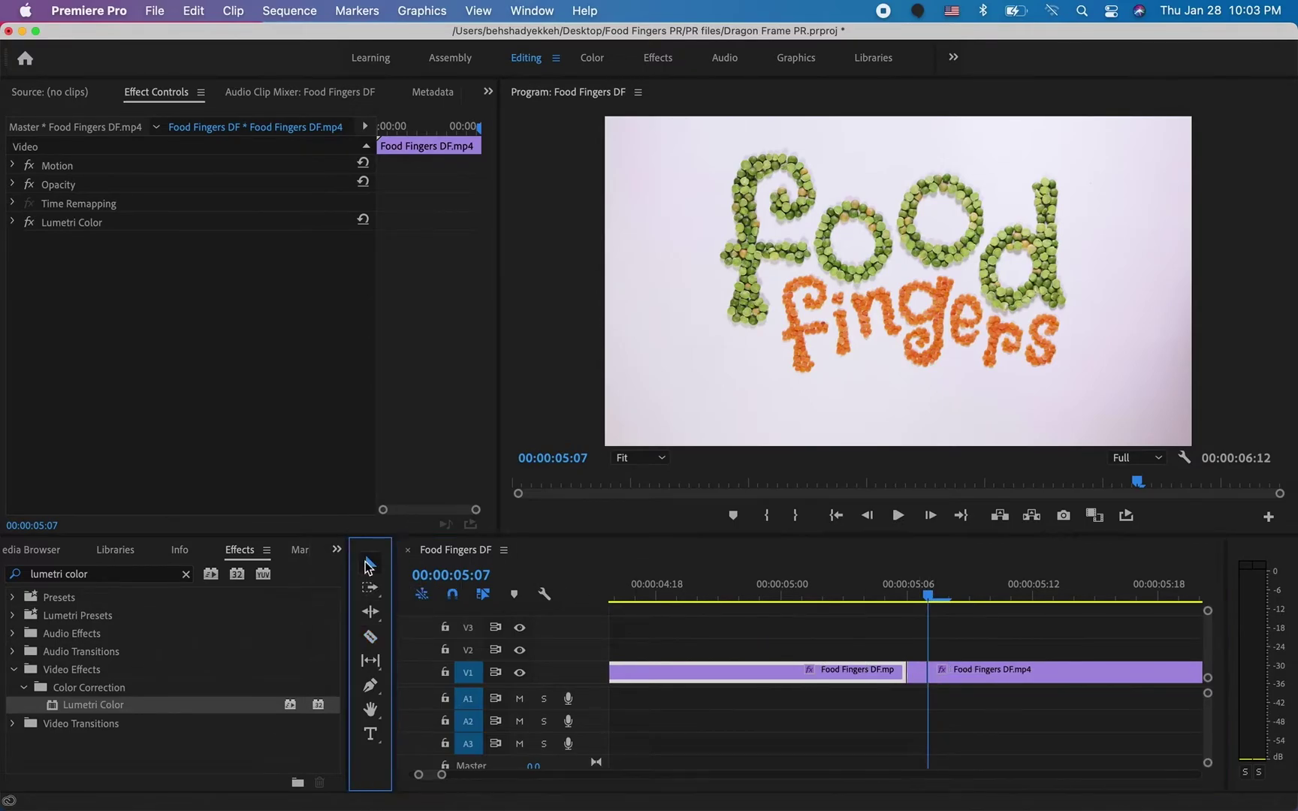
{"action": "left_click_drag", "start_coordinate": [442, 776], "coordinate": [475, 781]}
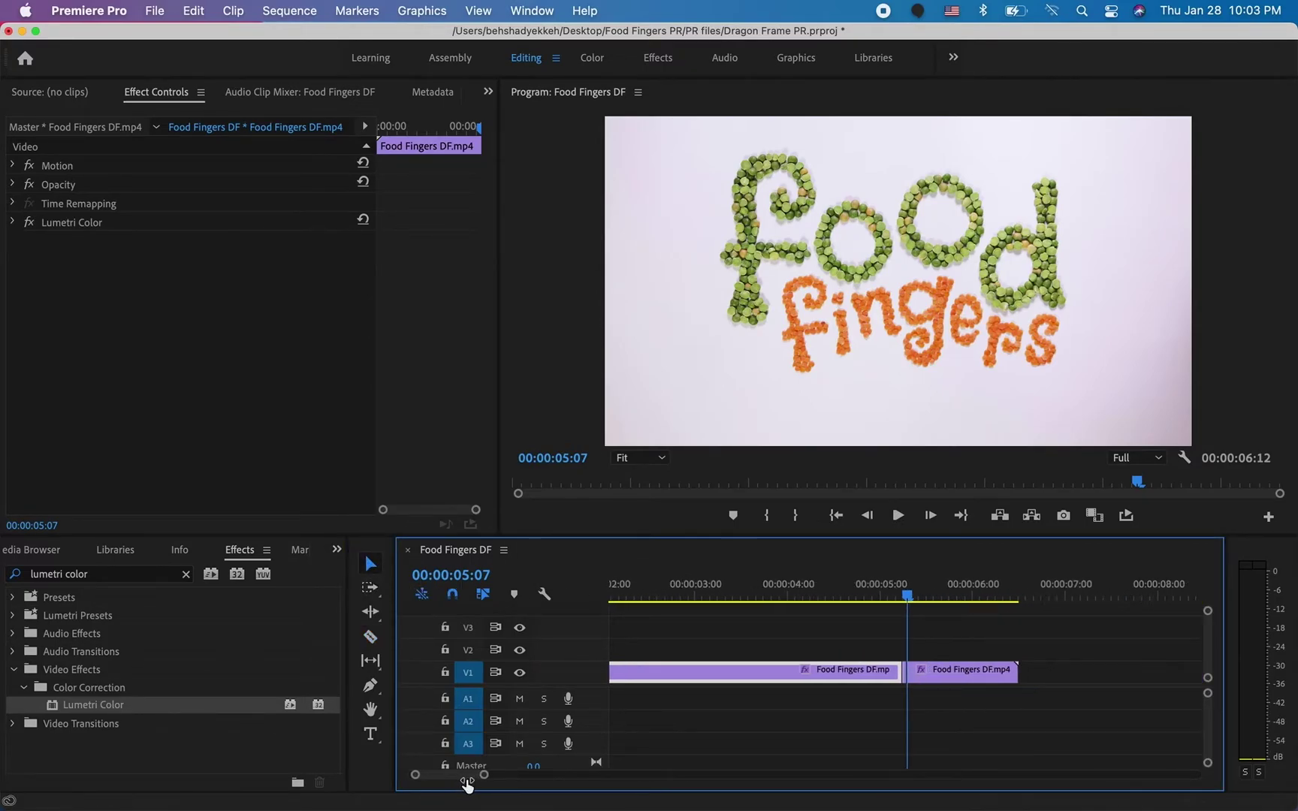
{"action": "left_click", "coordinate": [966, 673]}
{"action": "left_click_drag", "start_coordinate": [966, 674], "coordinate": [986, 676]}
{"action": "left_click_drag", "start_coordinate": [484, 775], "coordinate": [440, 777]}
Extend the isolated logo frame with the Rate Stretch Tool until it fills the gap before the last segment
{"action": "left_click", "coordinate": [892, 678]}
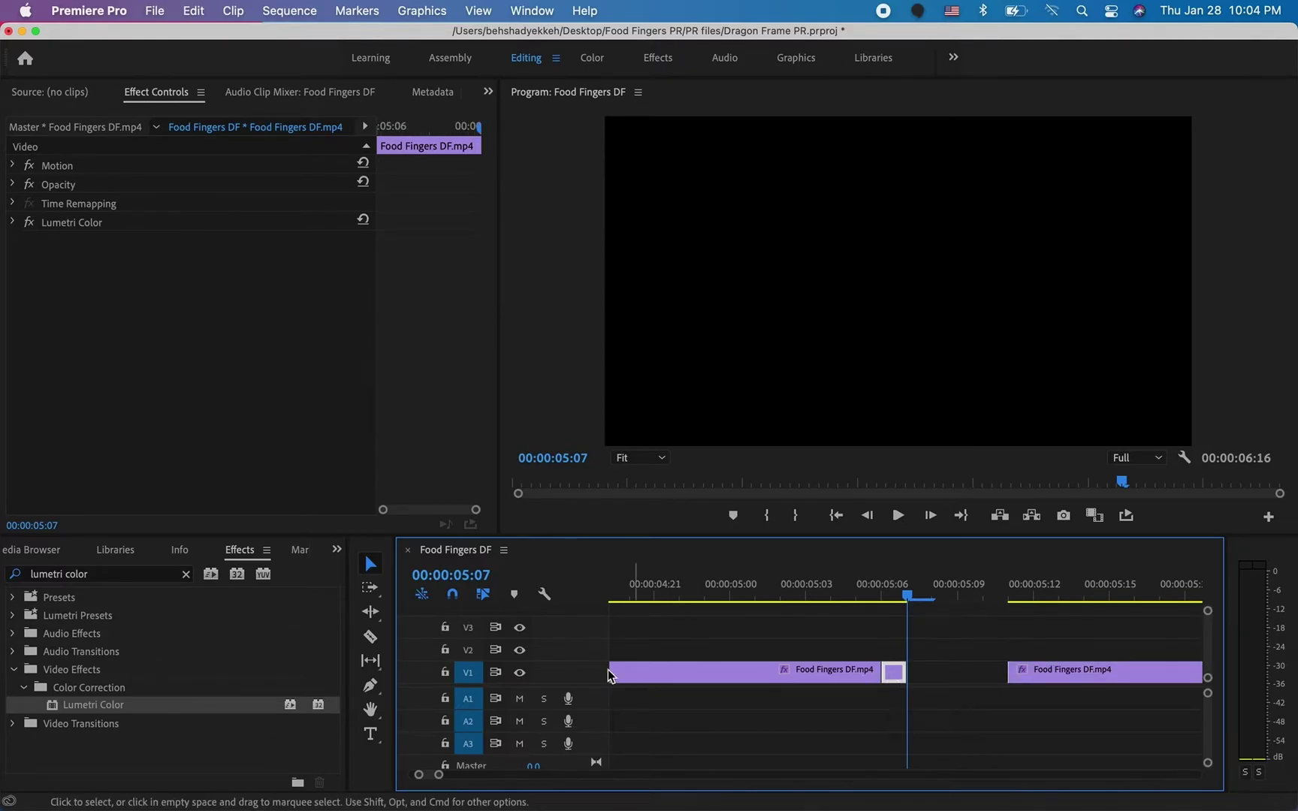
{"action": "left_click", "coordinate": [376, 612]}
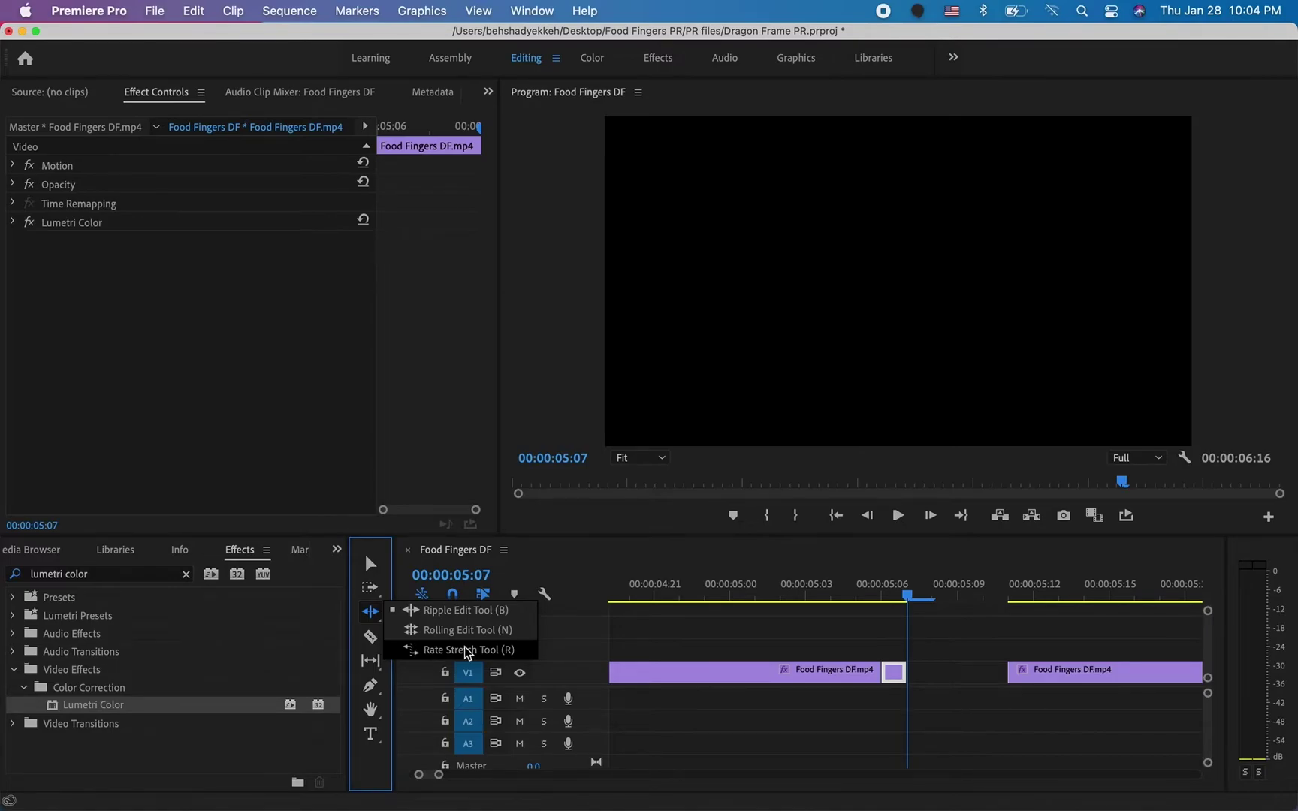
{"action": "left_click", "coordinate": [465, 651]}
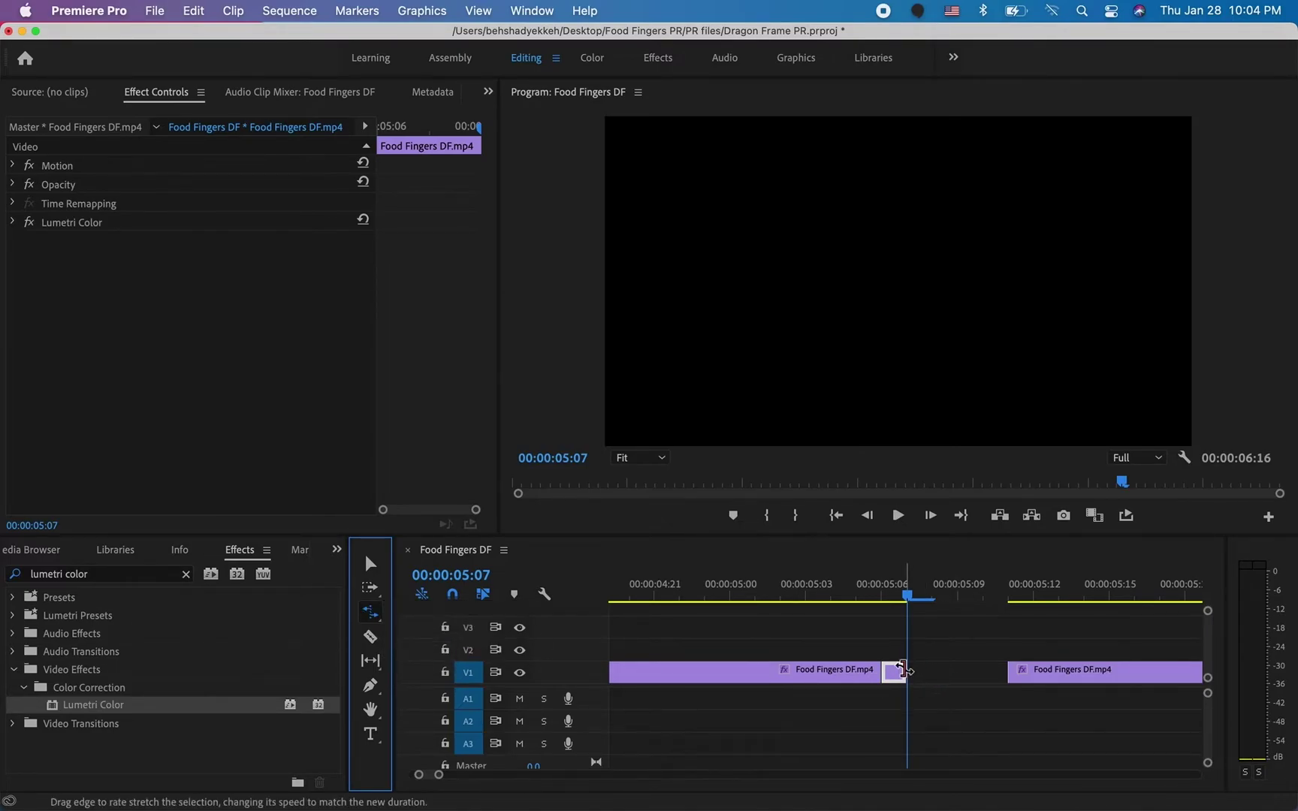
{"action": "left_click_drag", "start_coordinate": [904, 668], "coordinate": [1005, 669]}
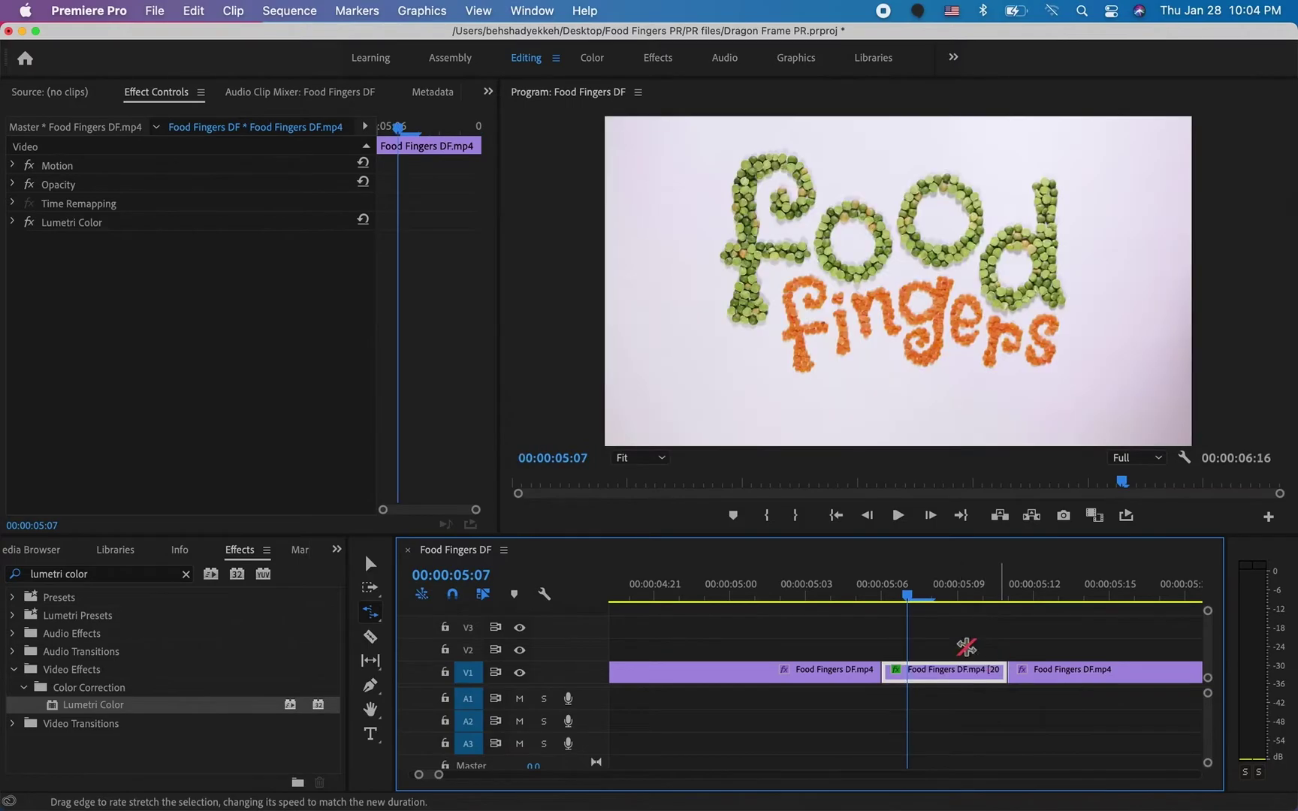
Play the sequence around the stretched logo frame and from its beginning to check how long the logo holds
{"action": "left_click", "coordinate": [651, 593]}
{"action": "key", "text": "space"}
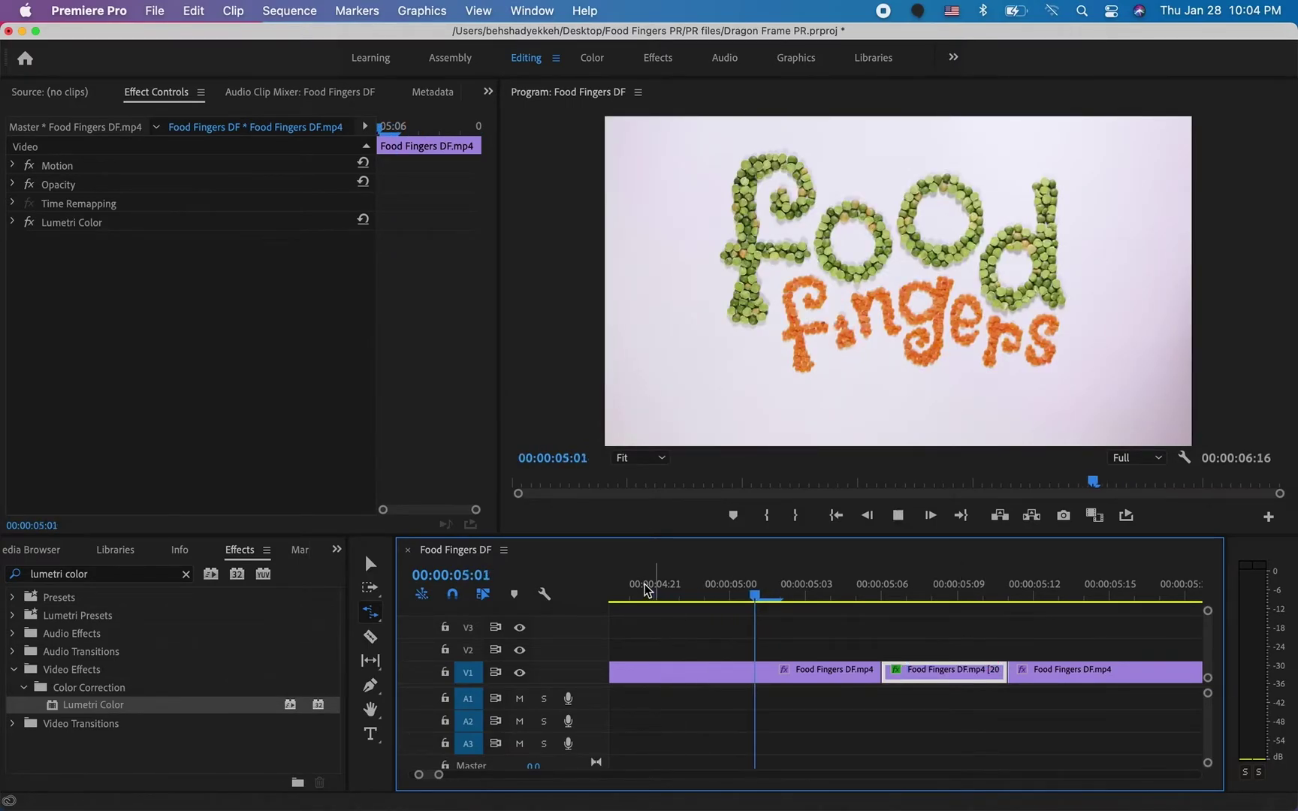
{"action": "key", "text": "space"}
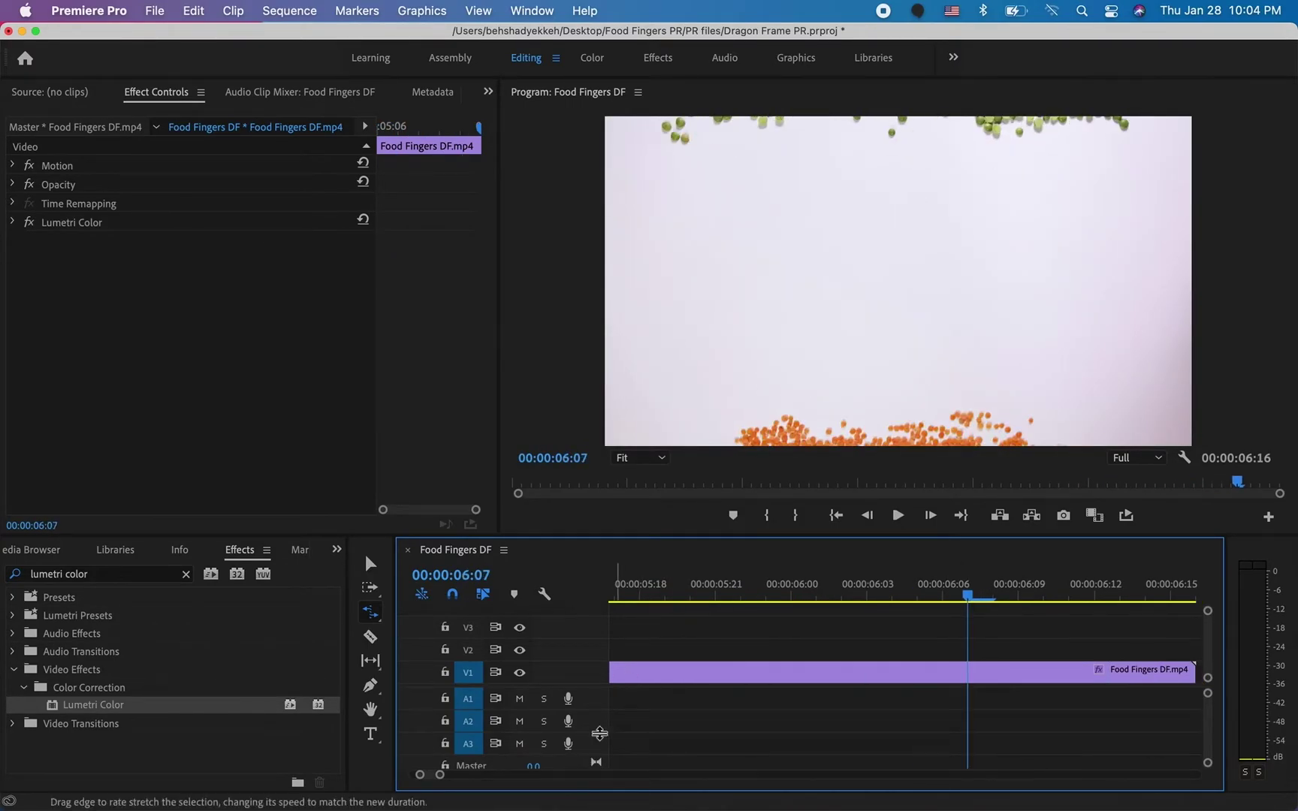
{"action": "left_click_drag", "start_coordinate": [441, 774], "coordinate": [503, 775]}
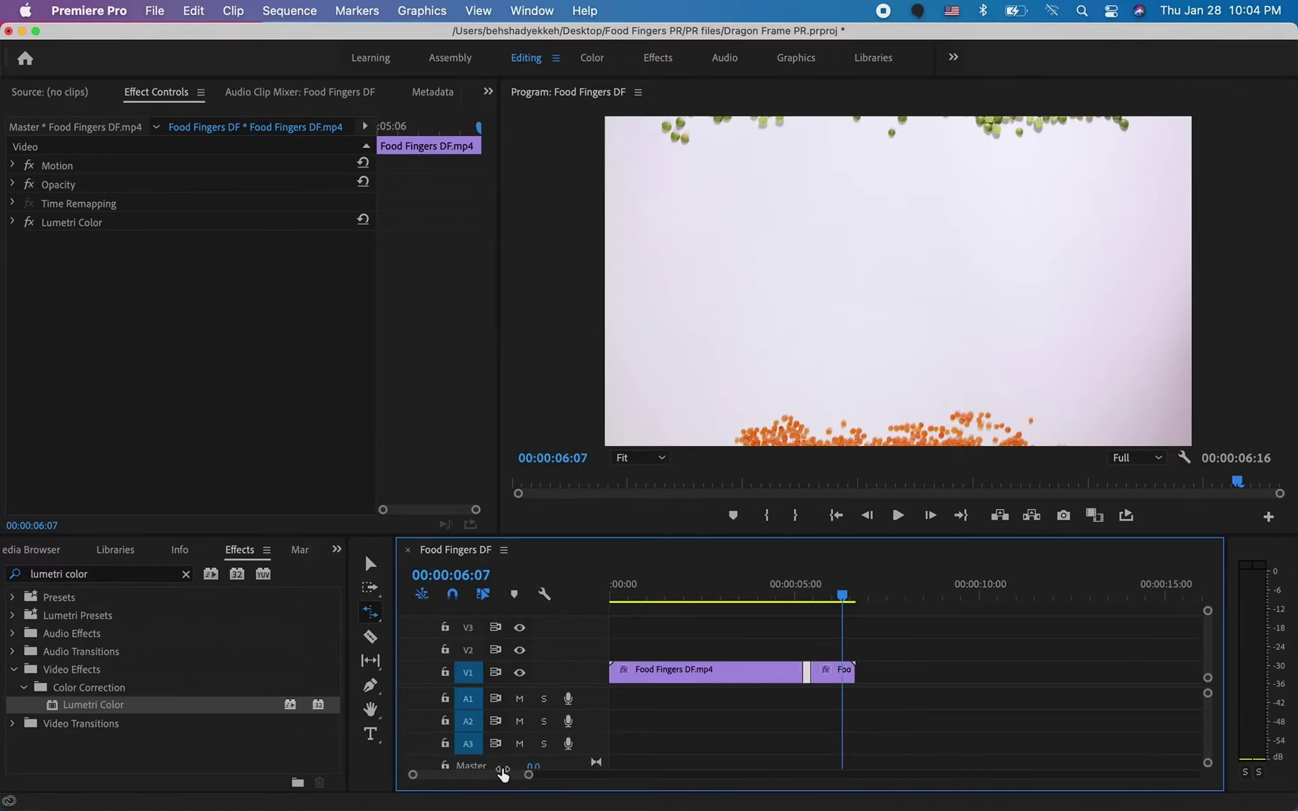
{"action": "left_click", "coordinate": [767, 586]}
{"action": "key", "text": "space"}
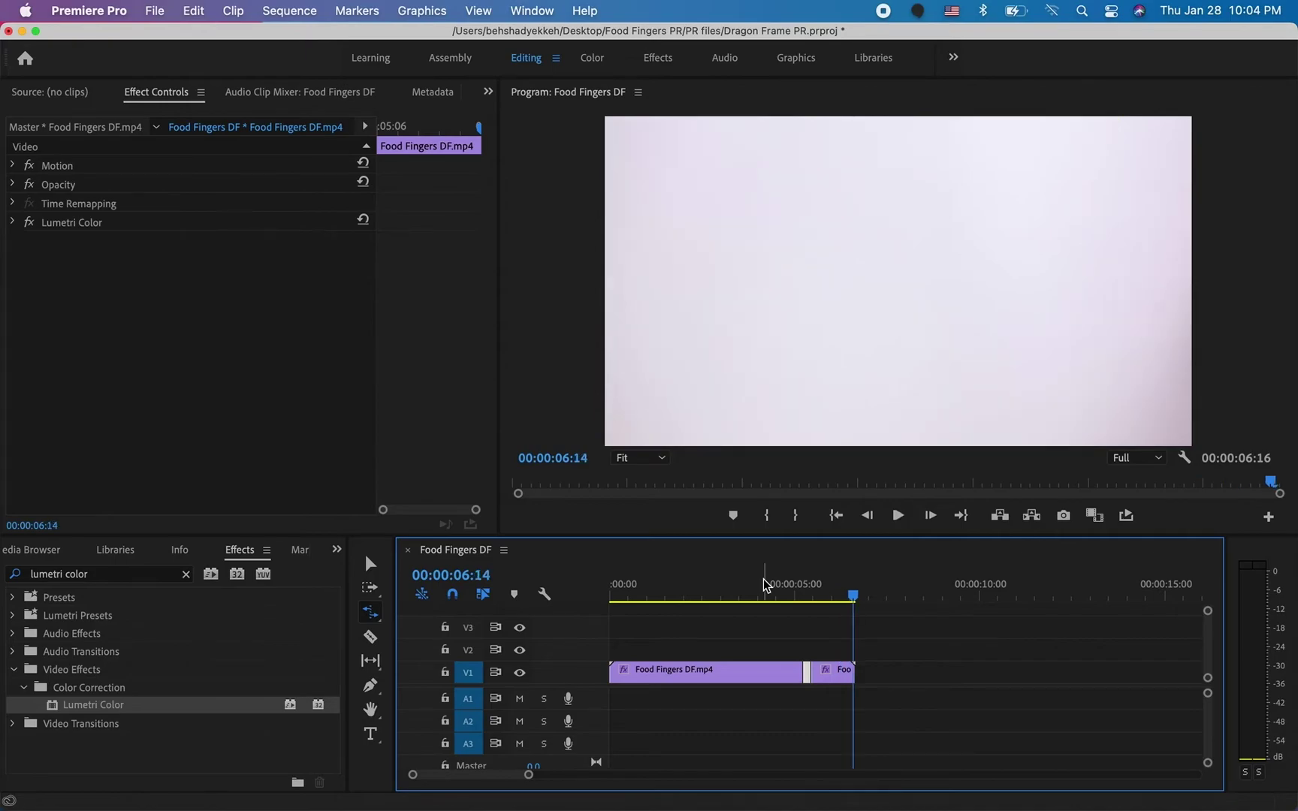
{"action": "left_click", "coordinate": [764, 585]}
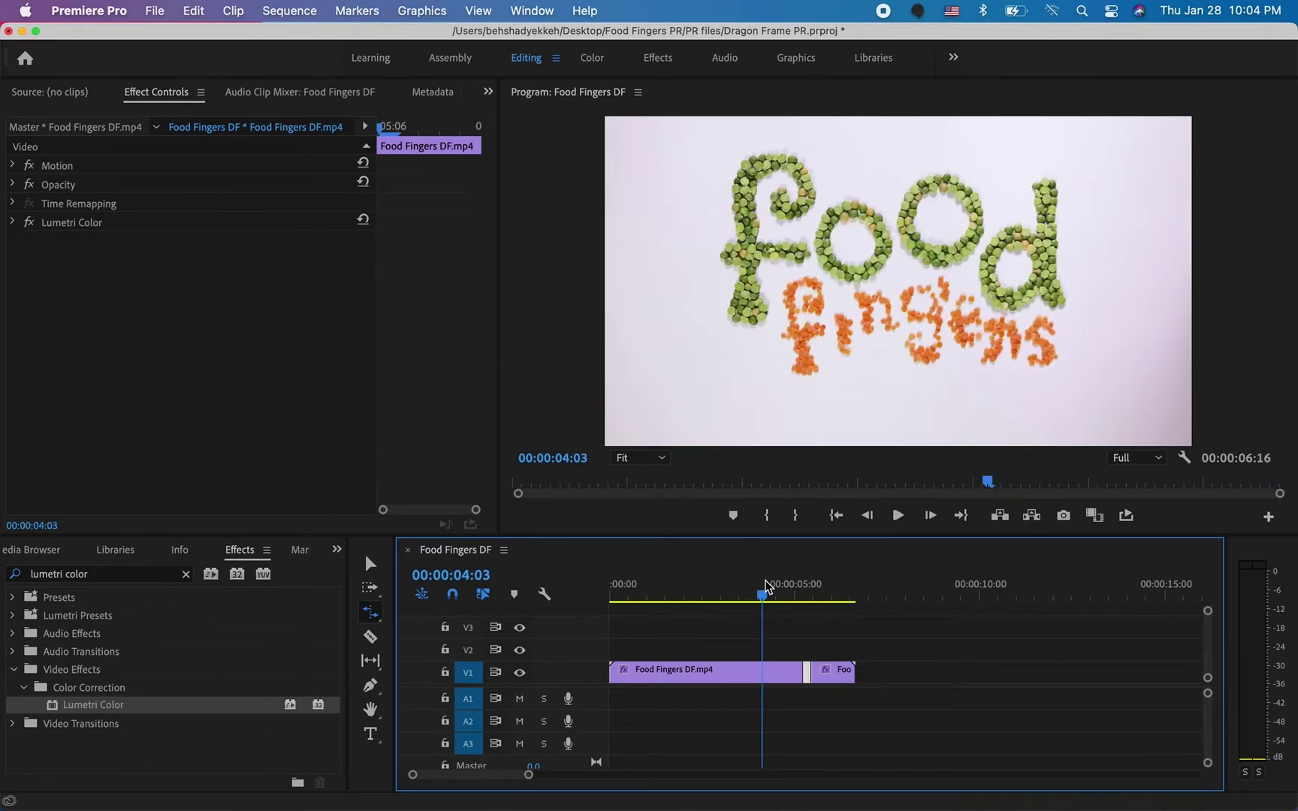
{"action": "key", "text": "space"}
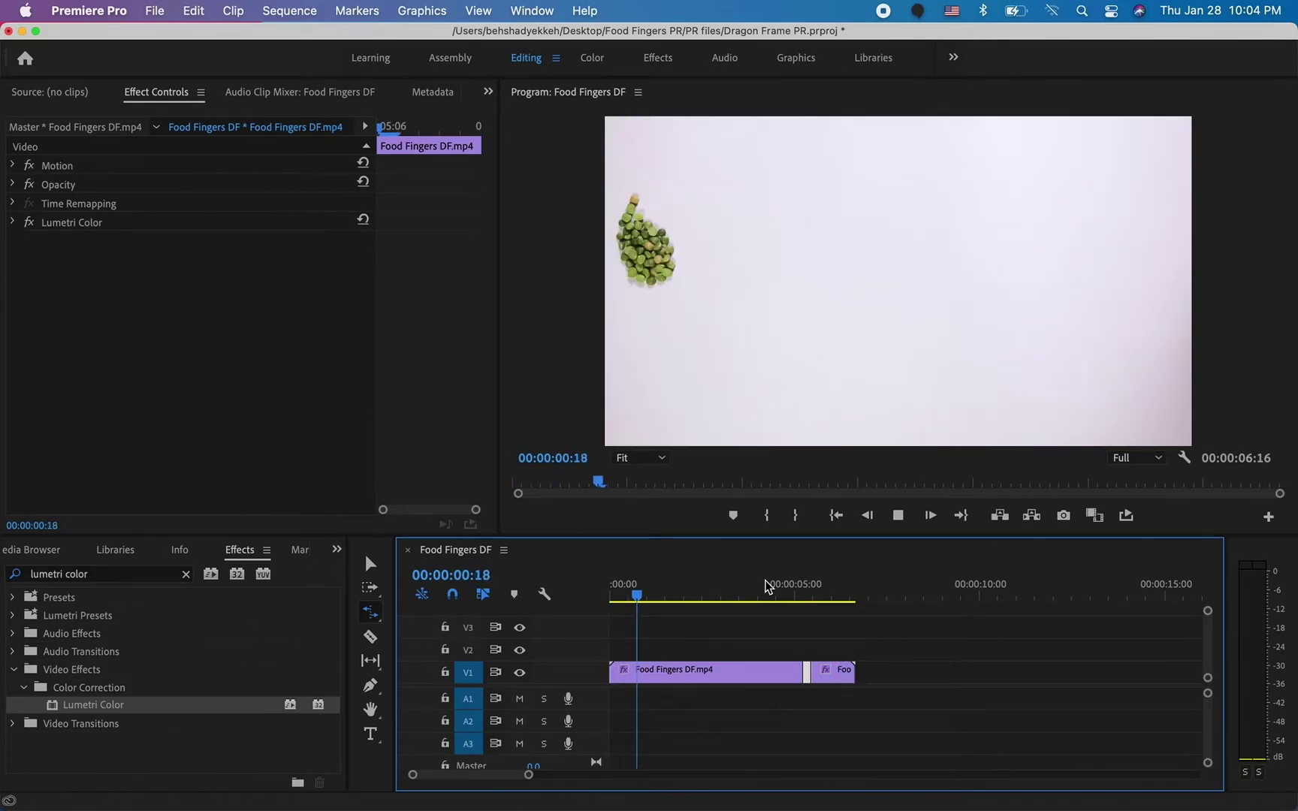
{"action": "key", "text": "space"}
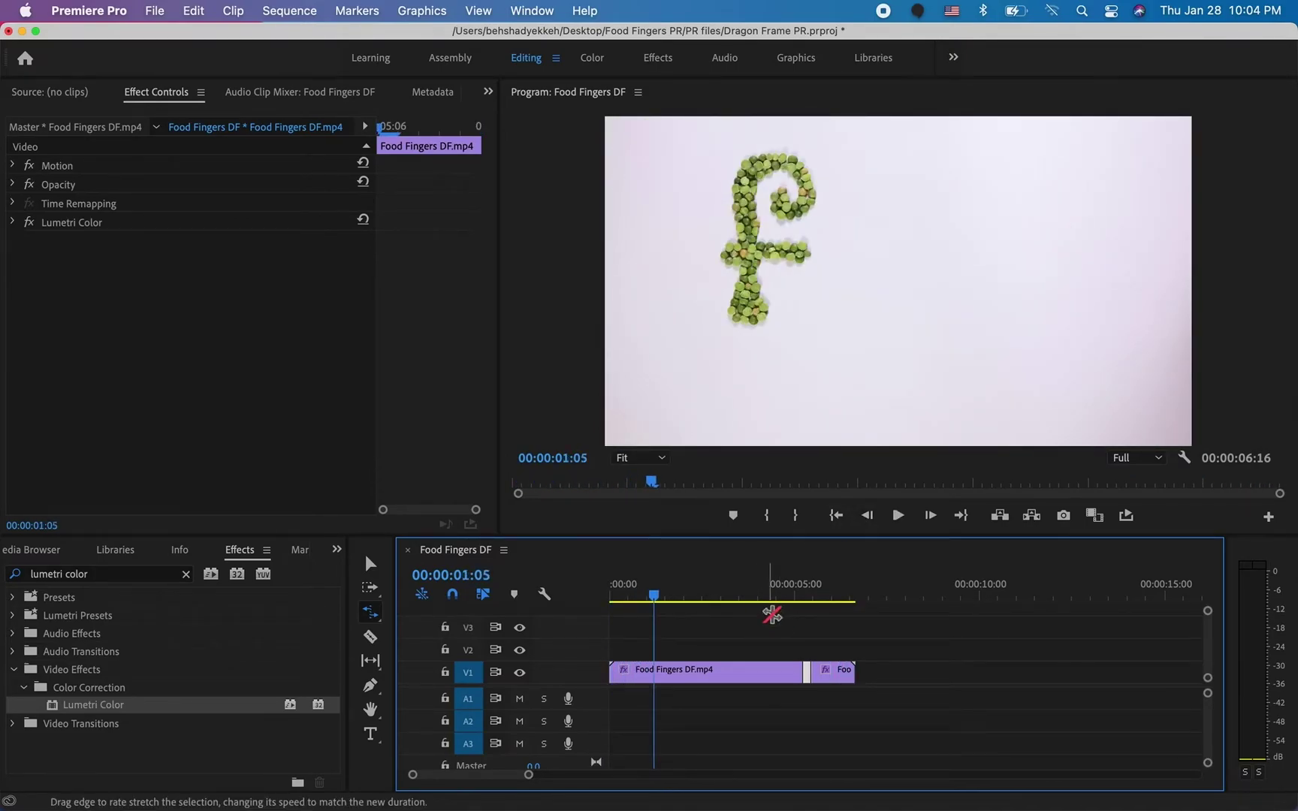
Park the playhead at 00:00:04:15 and place Pop SE.mp3 from the project on track A1, starting slightly before it
{"action": "left_click_drag", "start_coordinate": [654, 597], "coordinate": [779, 600]}
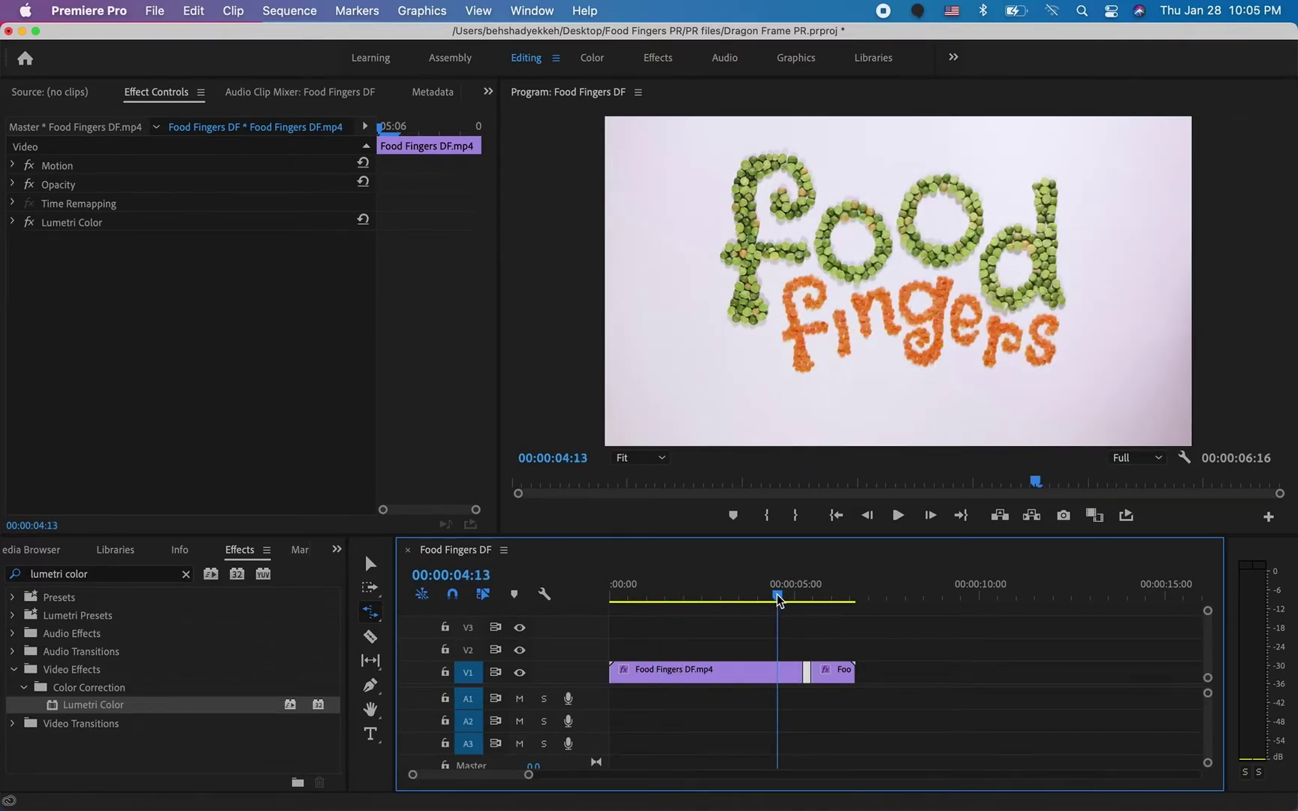
{"action": "left_click", "coordinate": [336, 549]}
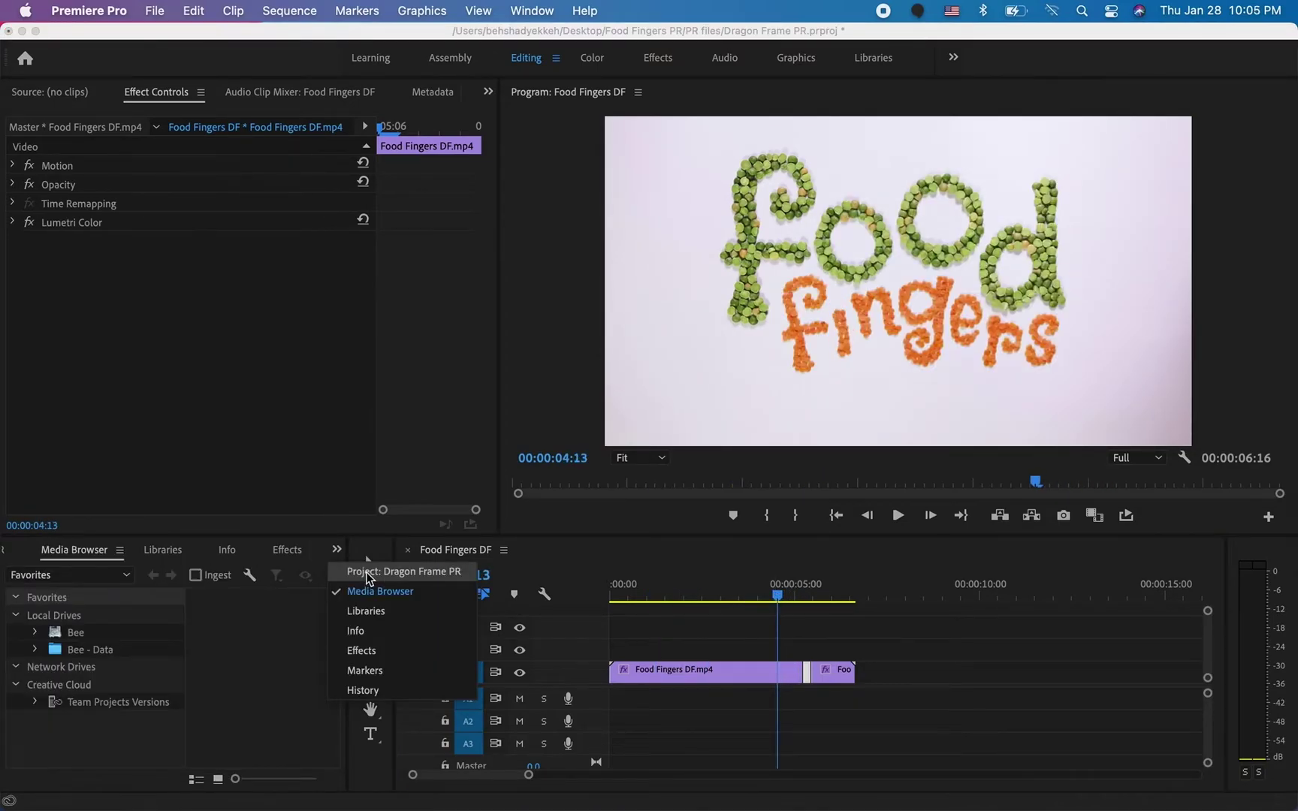
{"action": "left_click", "coordinate": [367, 573]}
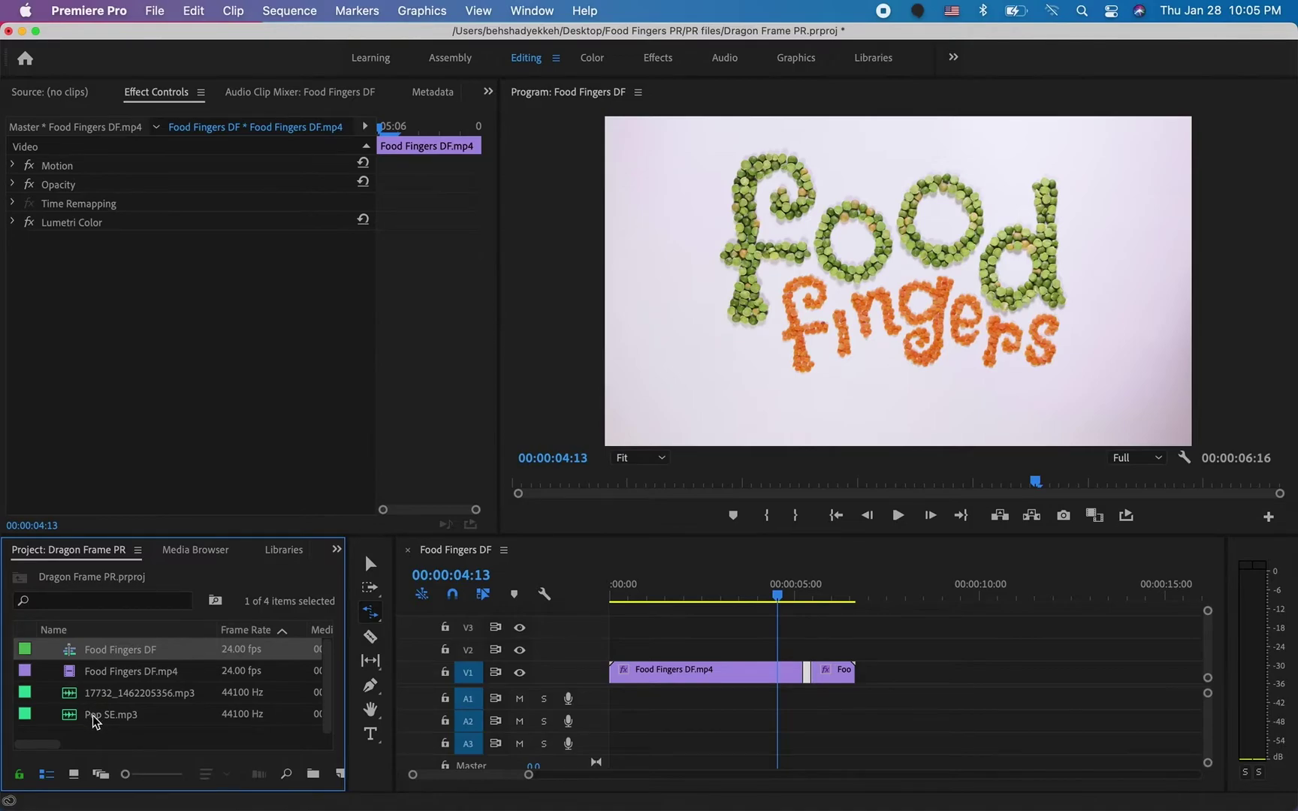
{"action": "mouse_move", "coordinate": [787, 595]}
{"action": "left_mouse_down"}
{"action": "mouse_move", "coordinate": [800, 596]}
{"action": "mouse_move", "coordinate": [781, 595]}
{"action": "left_mouse_up"}
{"action": "left_click_drag", "start_coordinate": [102, 719], "coordinate": [772, 701]}
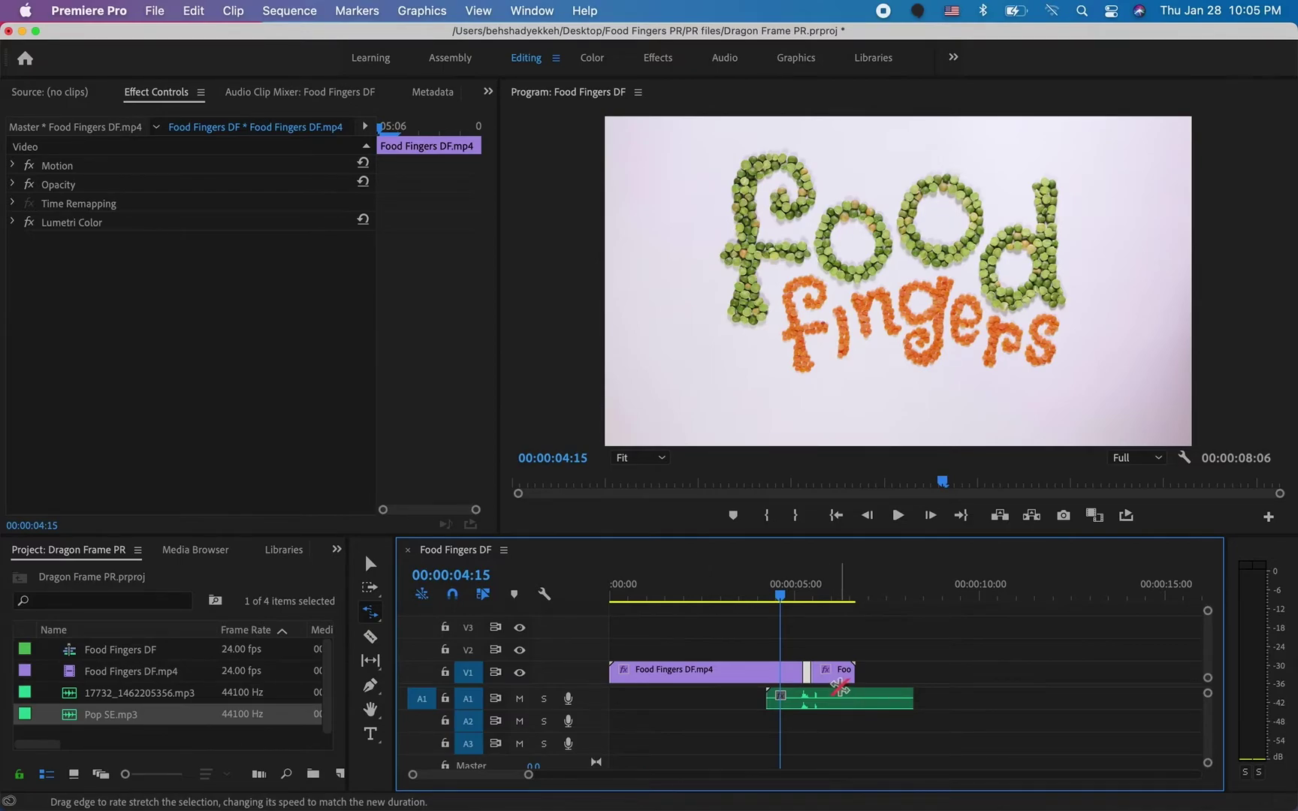
Shift the Pop SE.mp3 clip earlier so it starts at about 00:00:03:20, and play the section to check the sound timing
{"action": "left_click", "coordinate": [368, 562]}
{"action": "left_click_drag", "start_coordinate": [834, 704], "coordinate": [821, 703]}
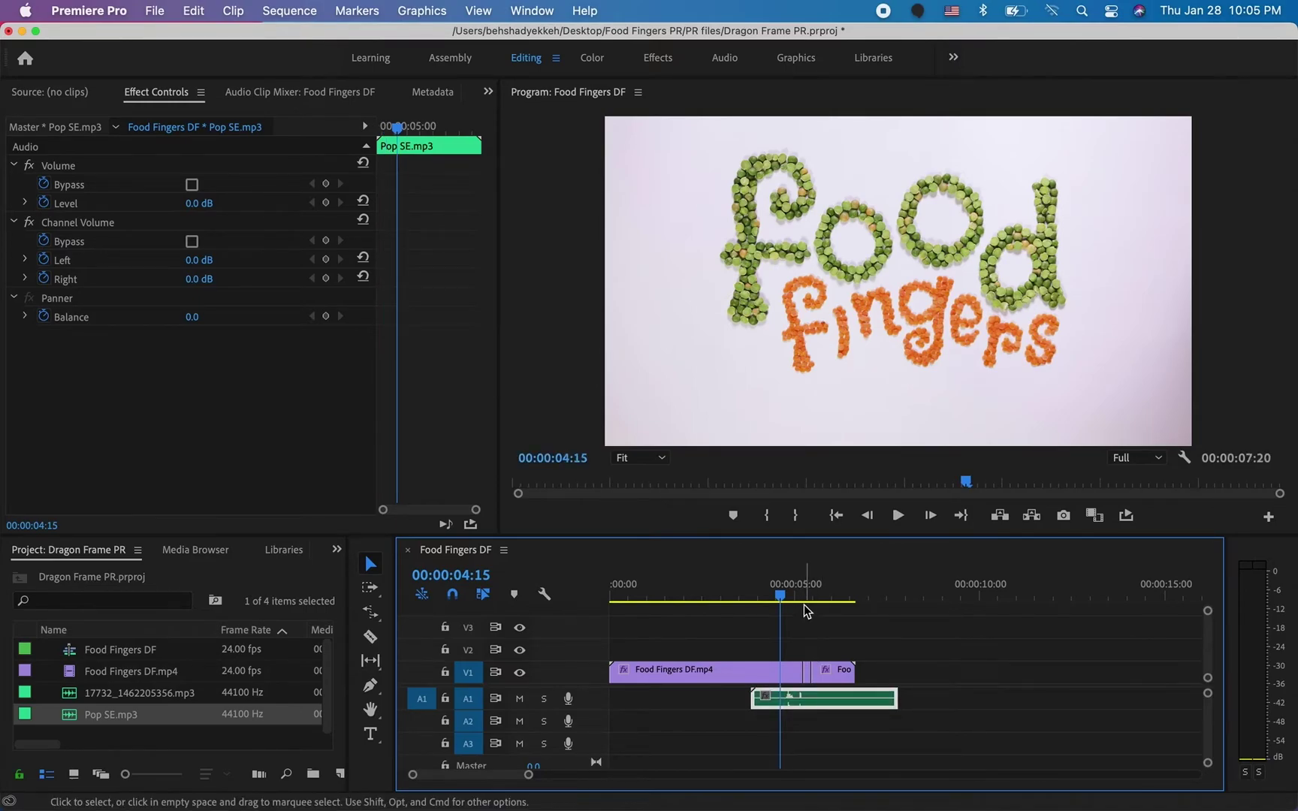
{"action": "key", "text": "space"}
{"action": "key", "text": "space"}
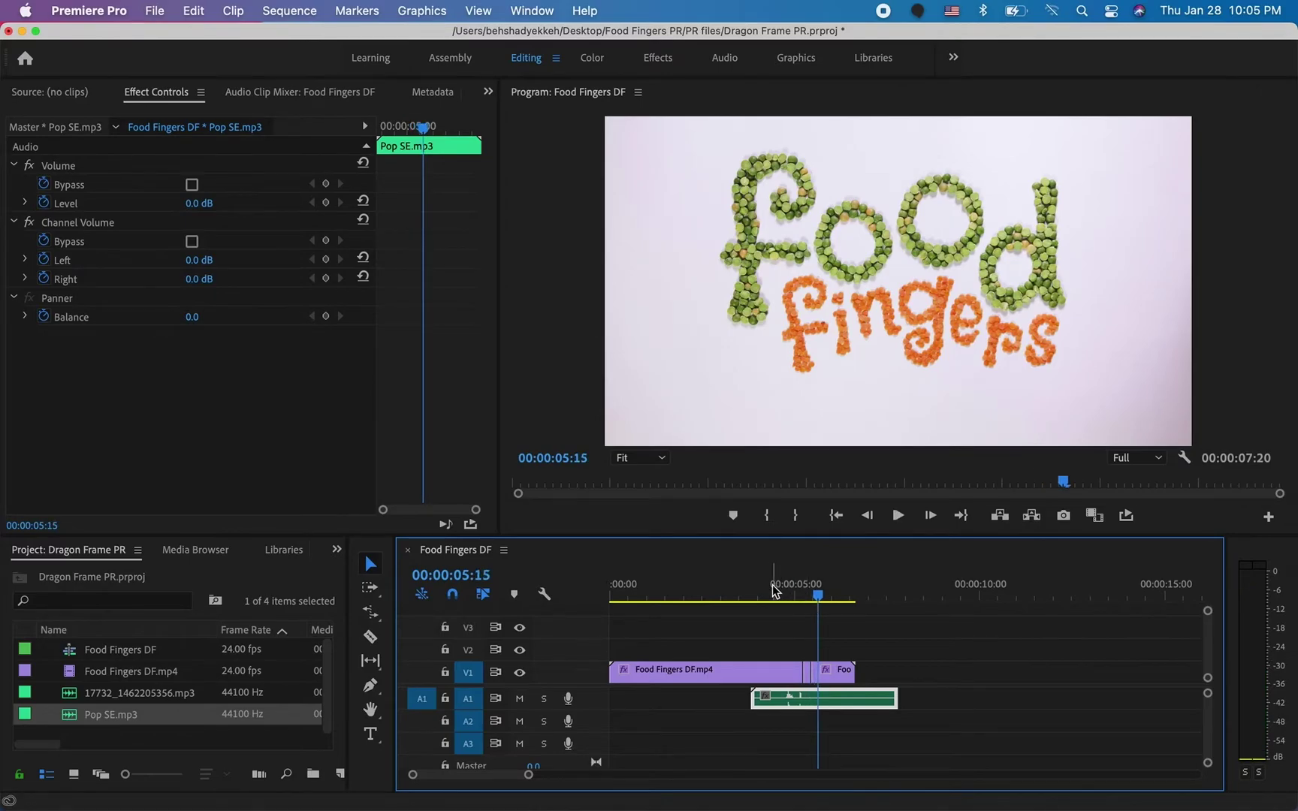
{"action": "left_click", "coordinate": [752, 591]}
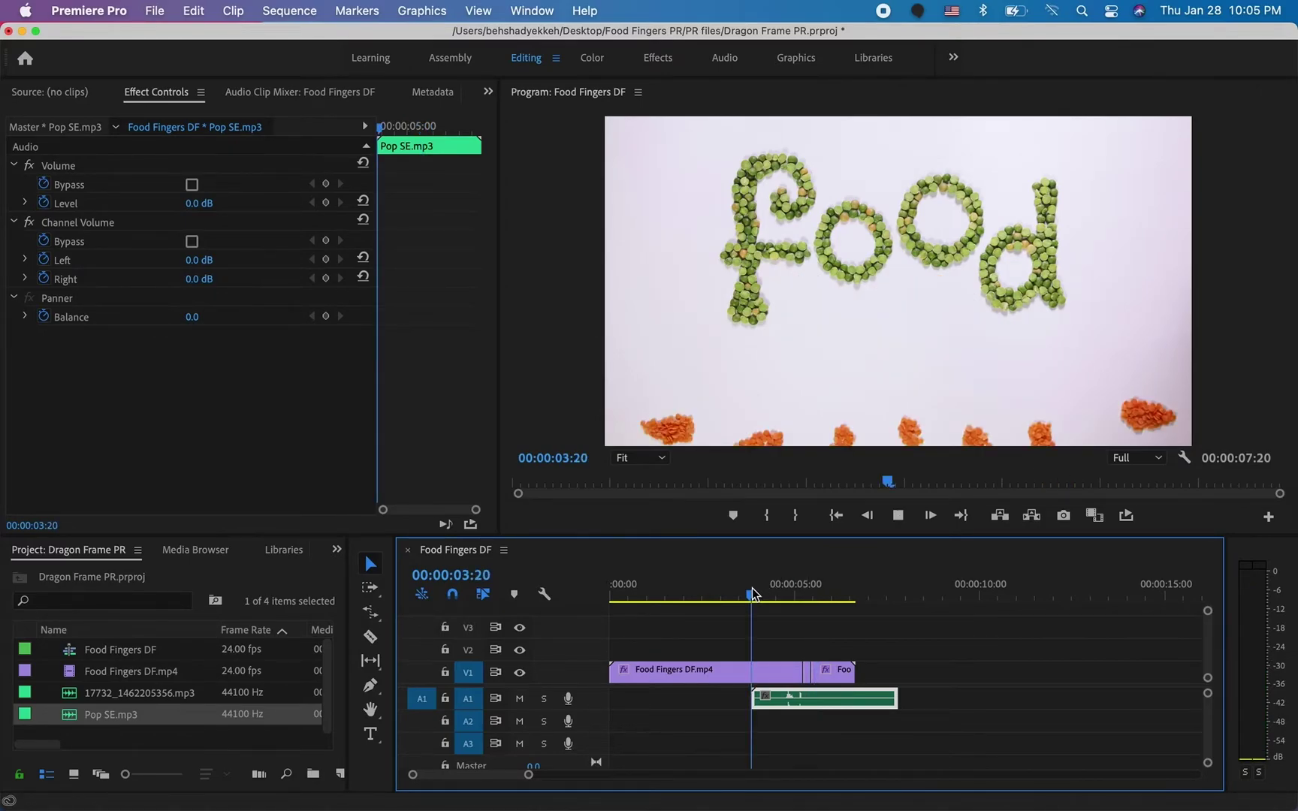
{"action": "key", "text": "space"}
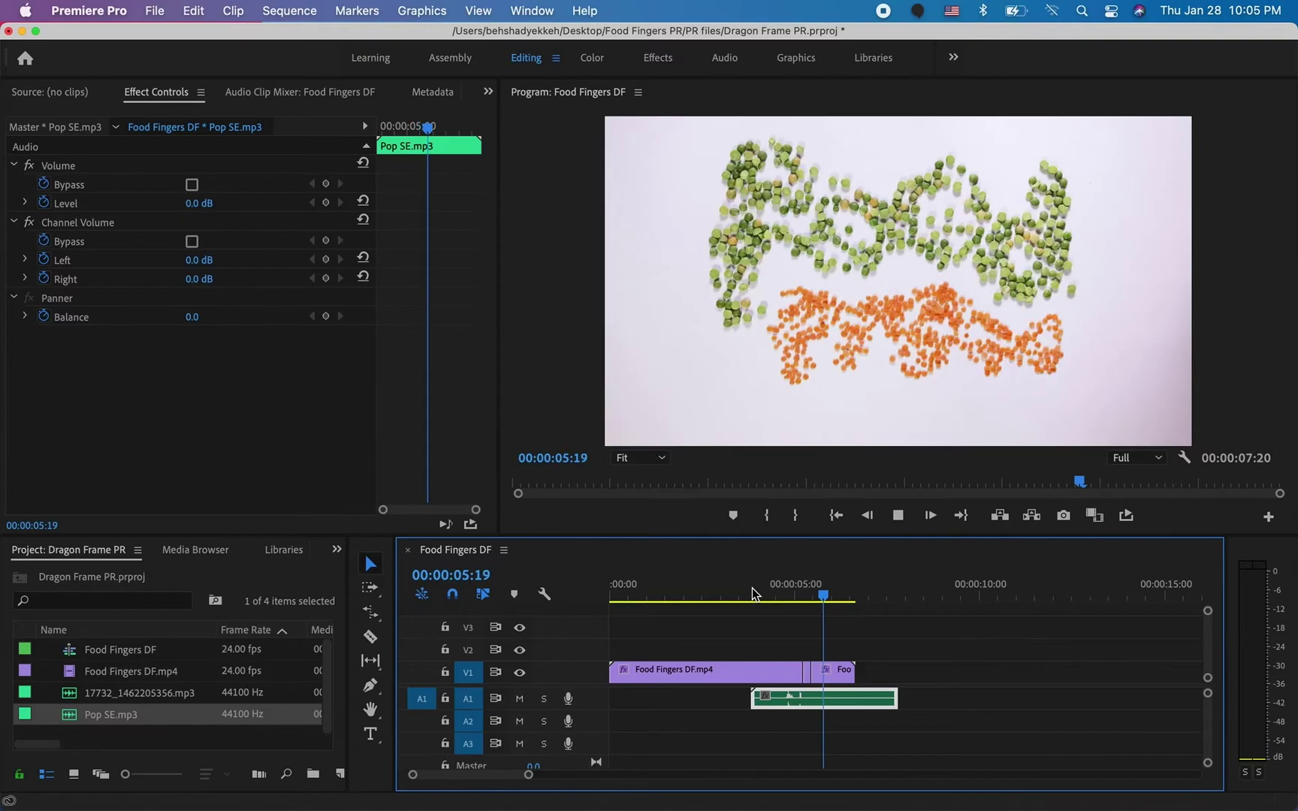
{"action": "key", "text": "space"}
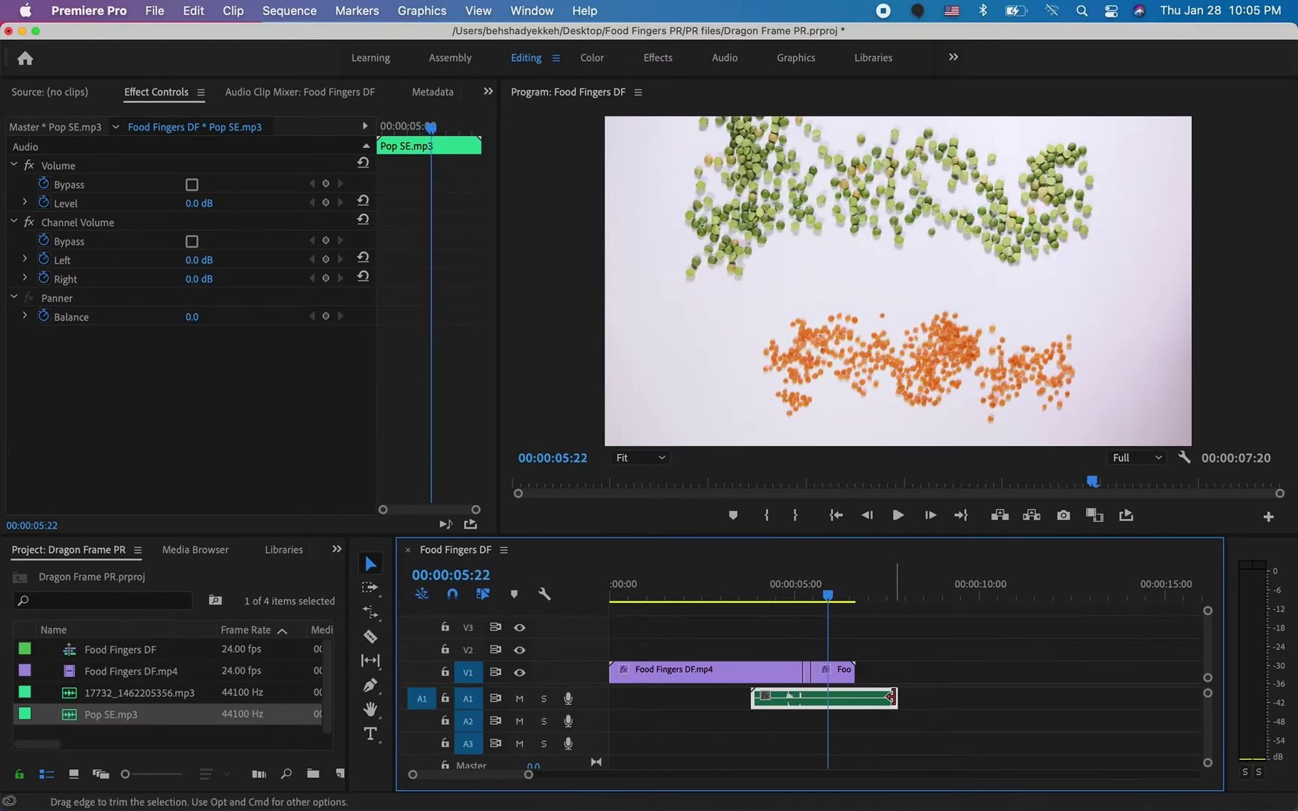
Trim the end of Pop SE.mp3 to the end of the video at 00:00:06:16, and play back from 00:00:03:22
{"action": "left_click_drag", "start_coordinate": [891, 698], "coordinate": [854, 701]}
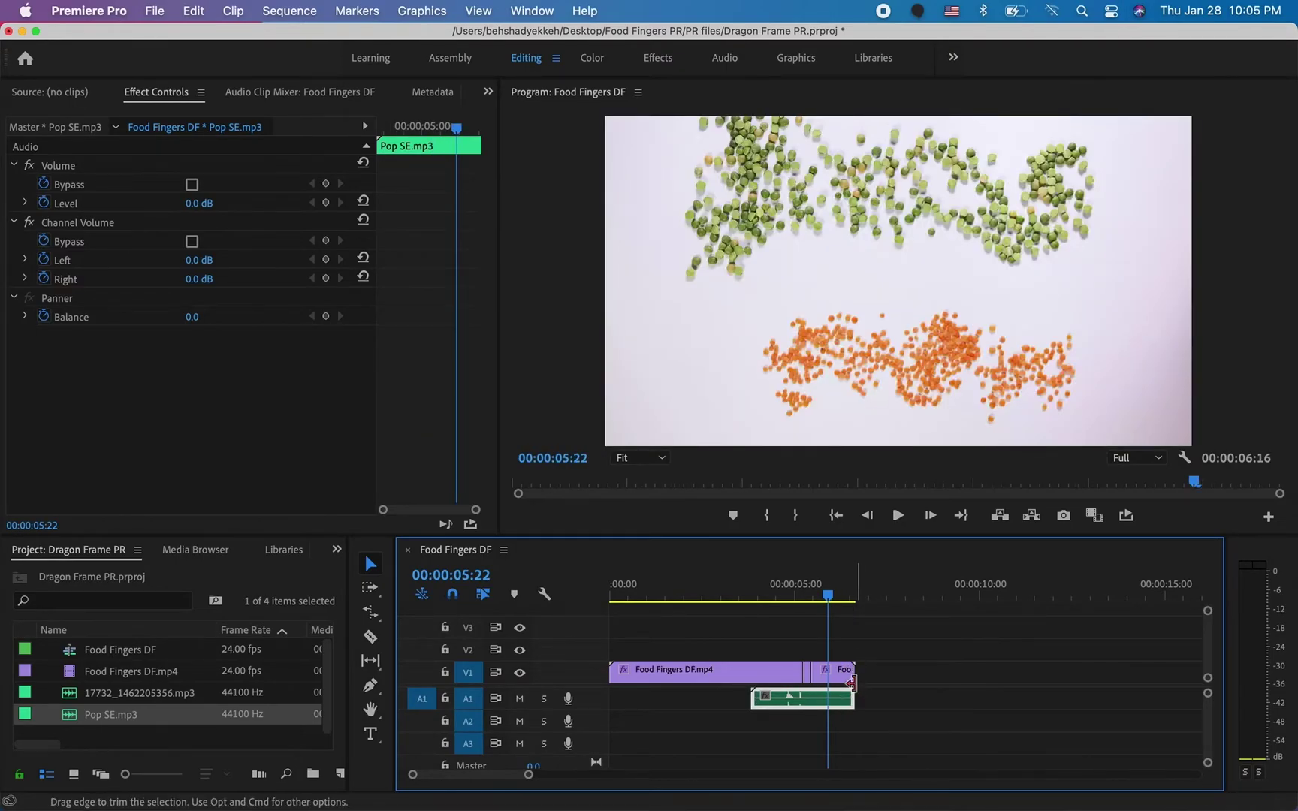
{"action": "left_click", "coordinate": [755, 591]}
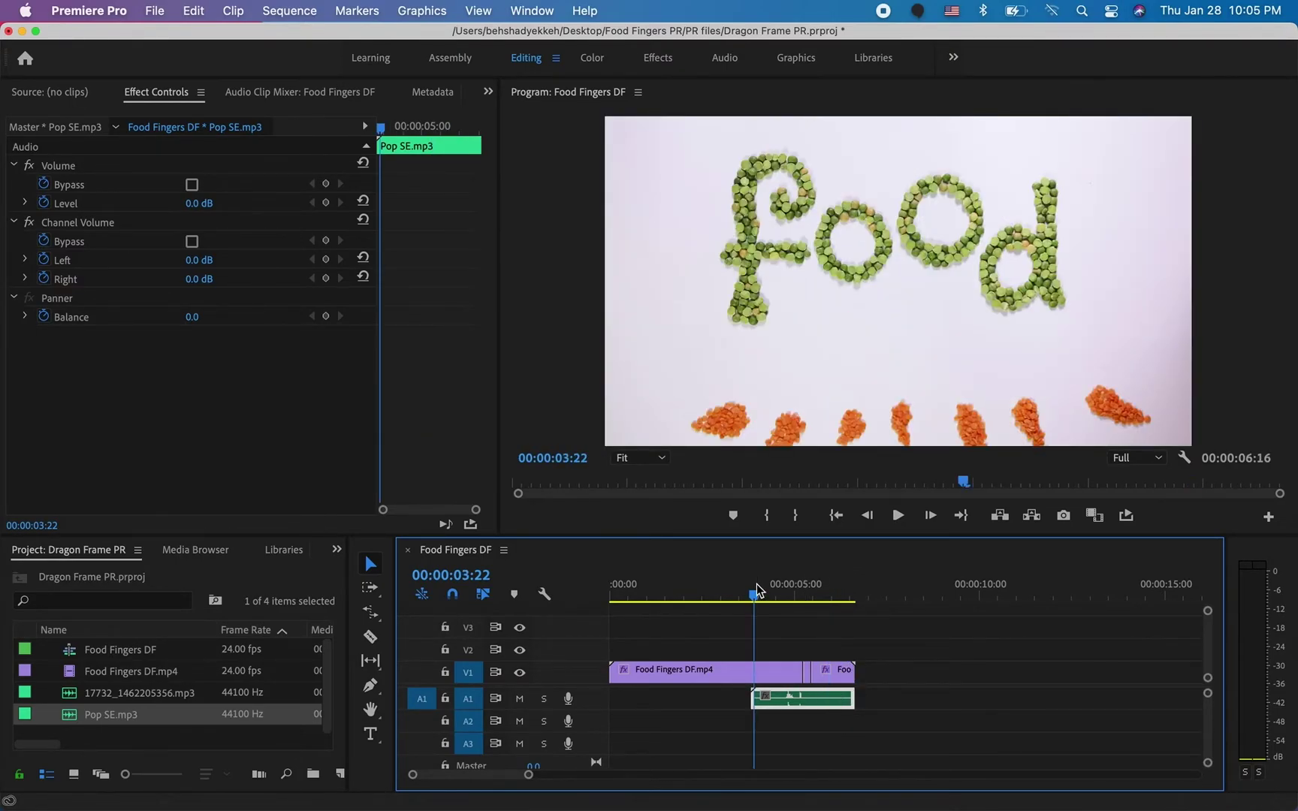
{"action": "key", "text": "space"}
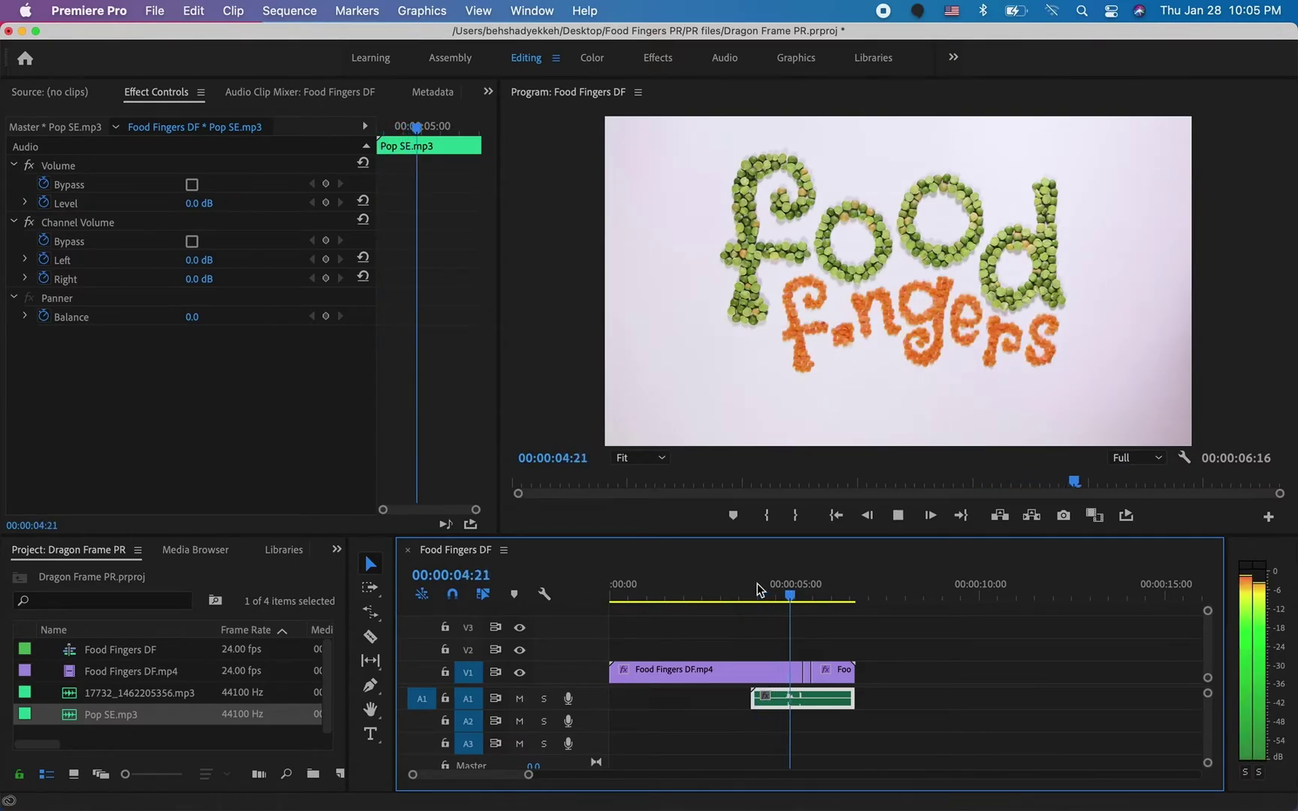
{"action": "key", "text": "space"}
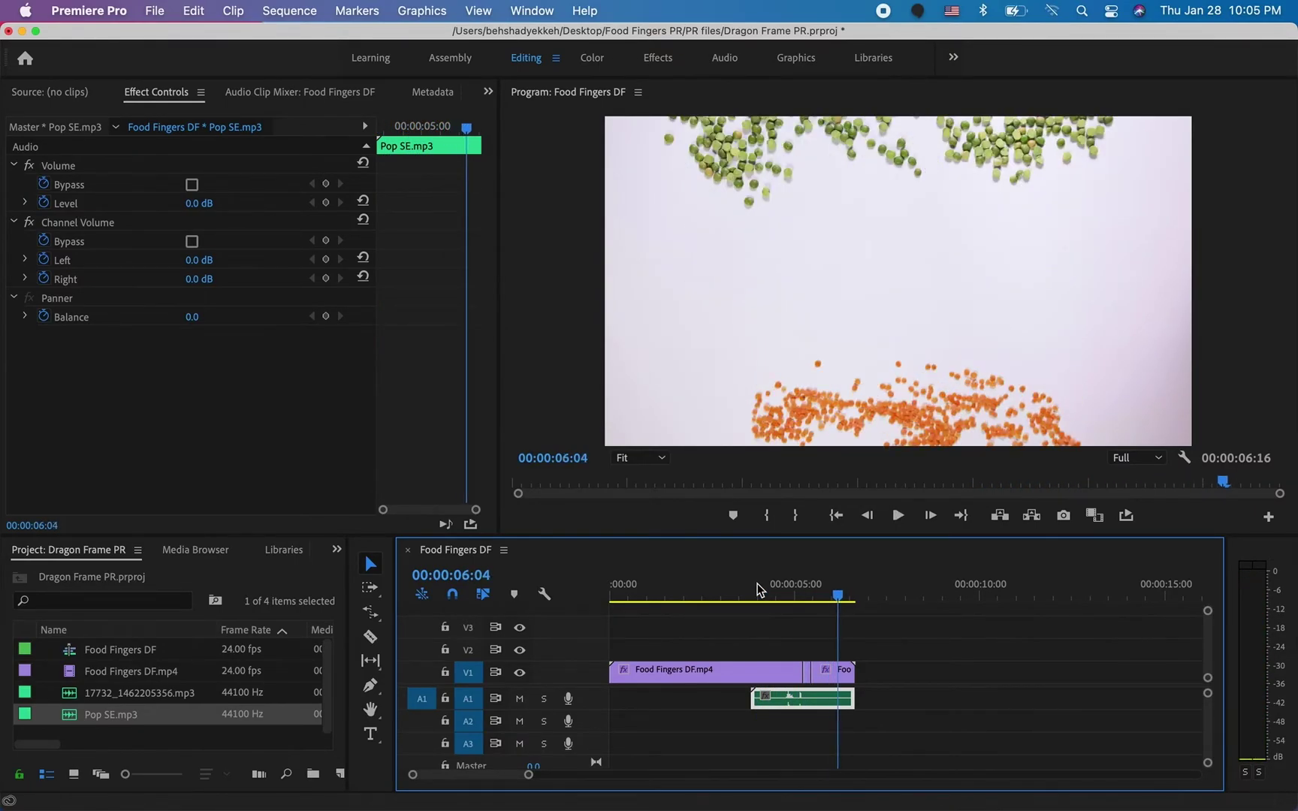
{"action": "left_click_drag", "start_coordinate": [764, 599], "coordinate": [773, 607]}
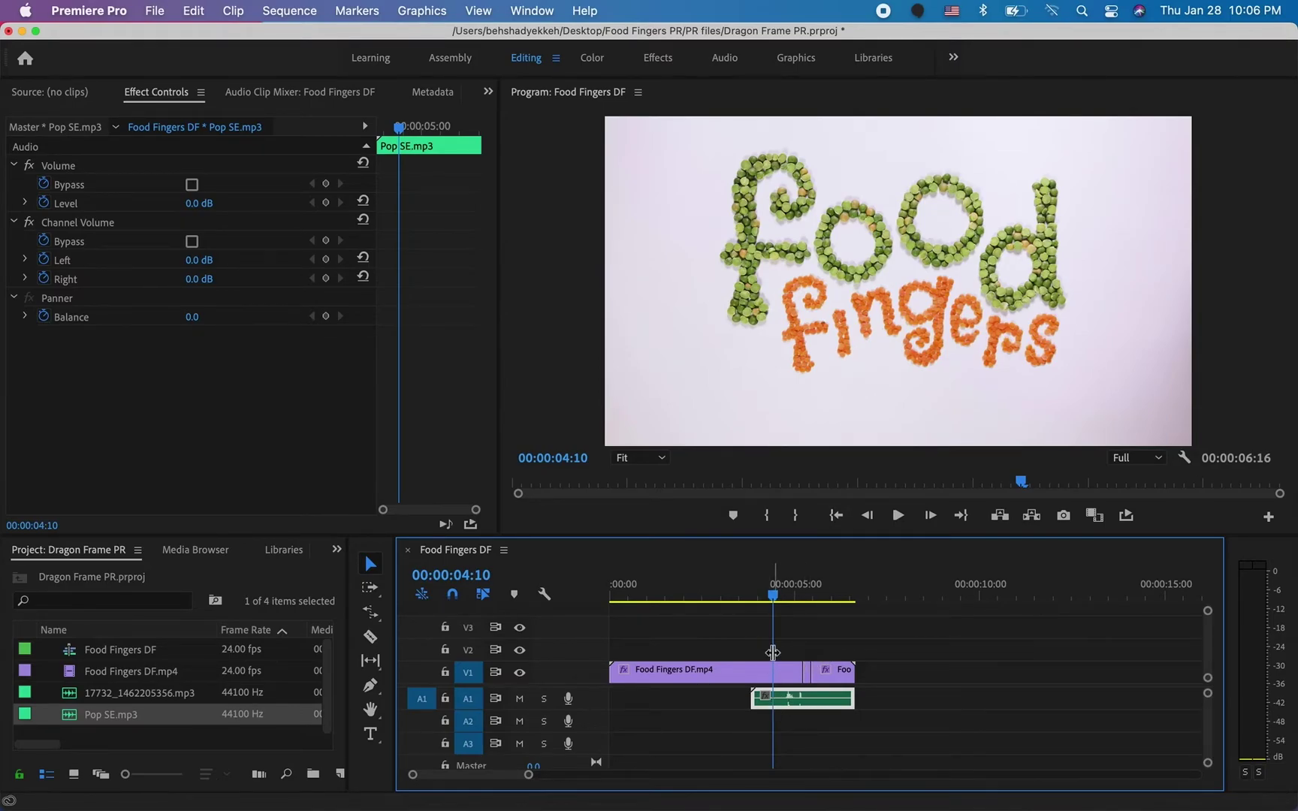
Preview the music file 17732_1462205356.mp3 from its beginning in the source monitor up to about 15 seconds
{"action": "left_click", "coordinate": [85, 694]}
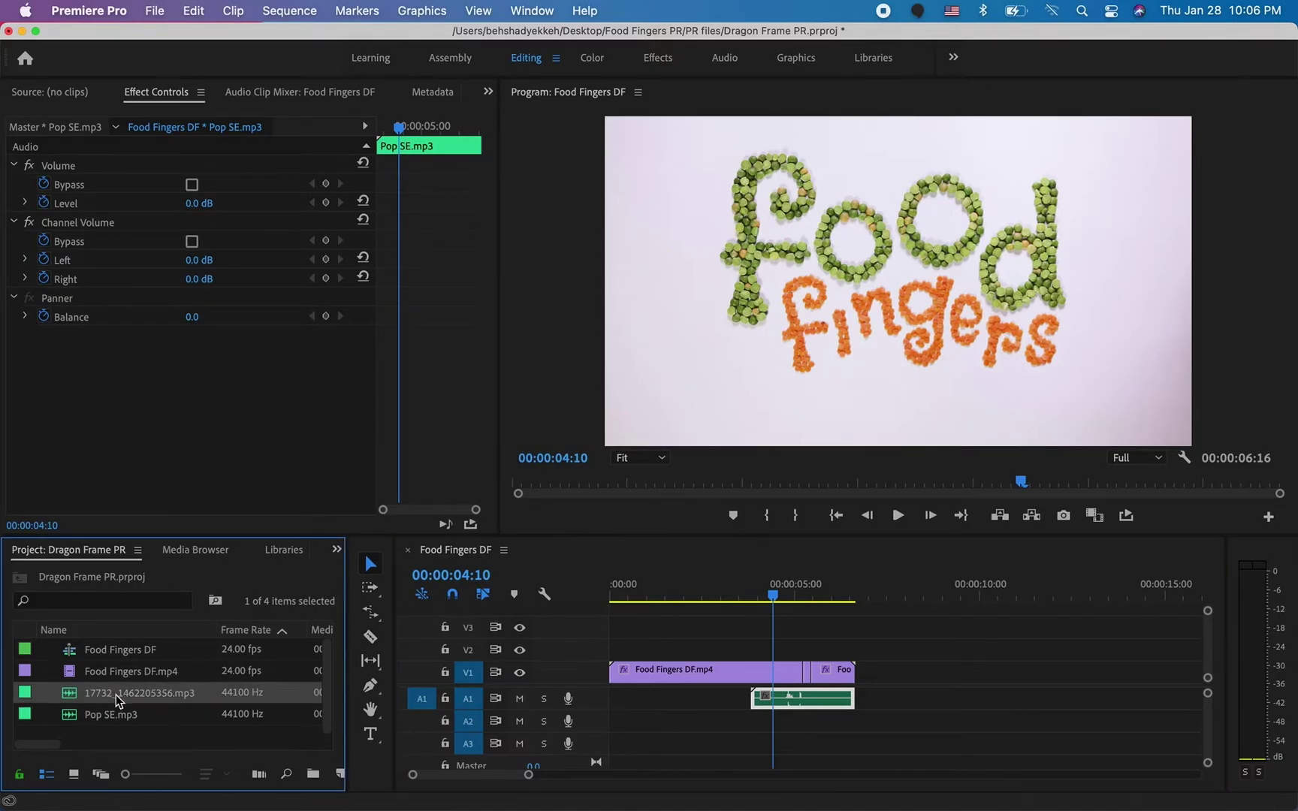
{"action": "double_click", "coordinate": [75, 695]}
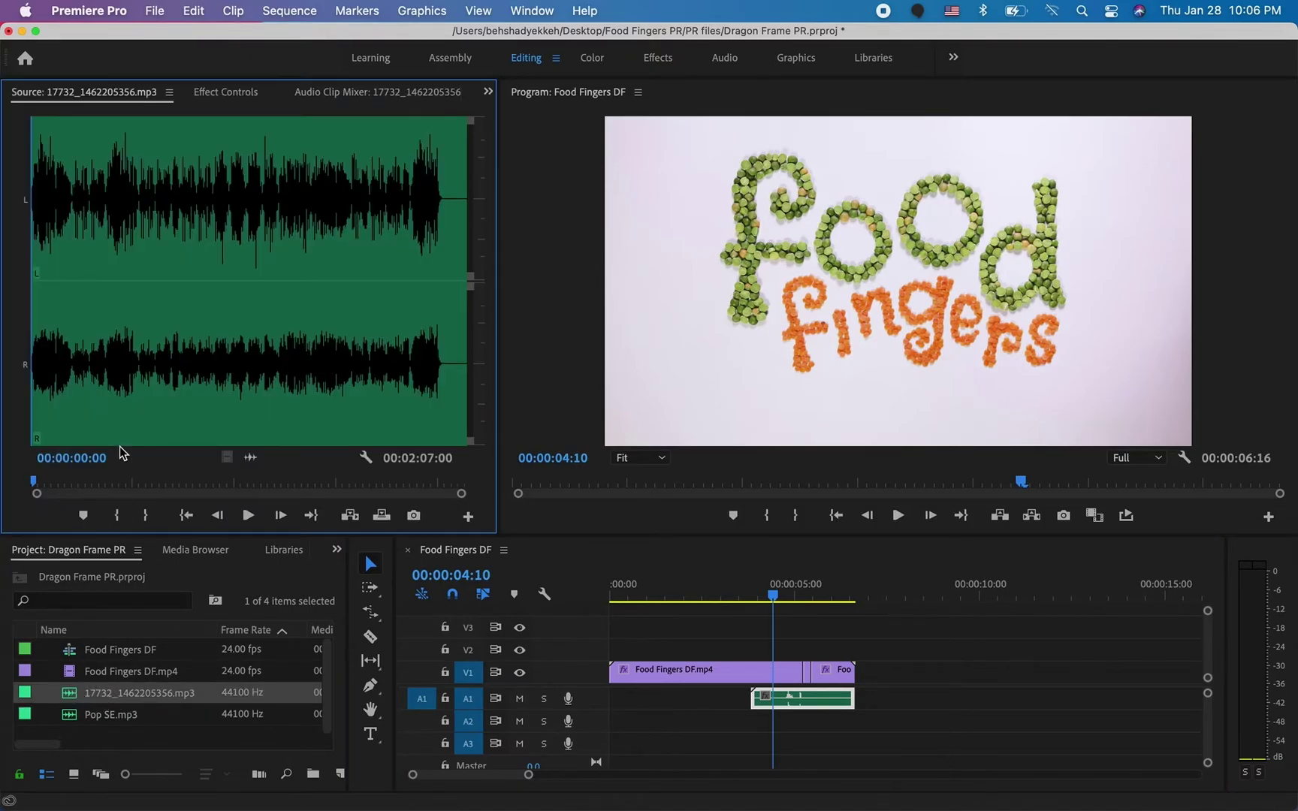
{"action": "left_click", "coordinate": [247, 516]}
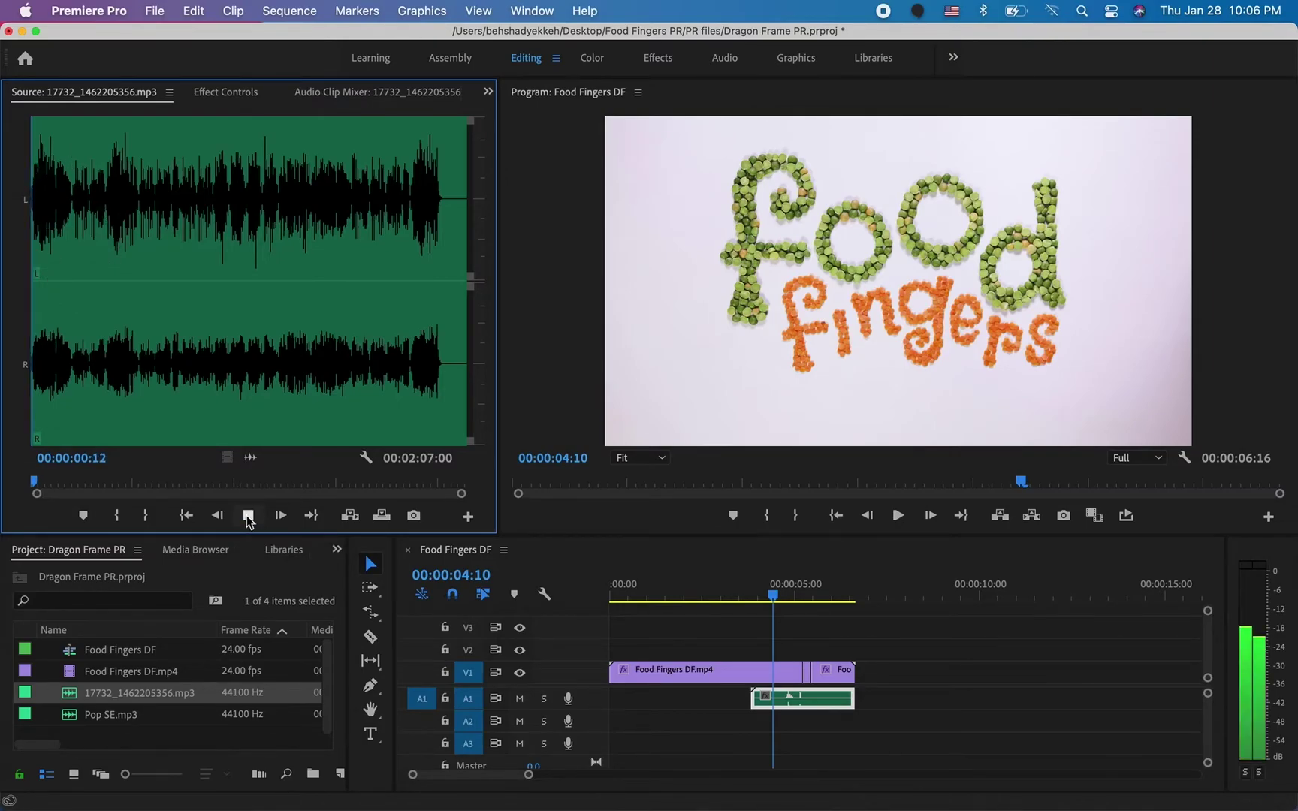
{"action": "key", "text": "XF86AudioRaiseVolume"}
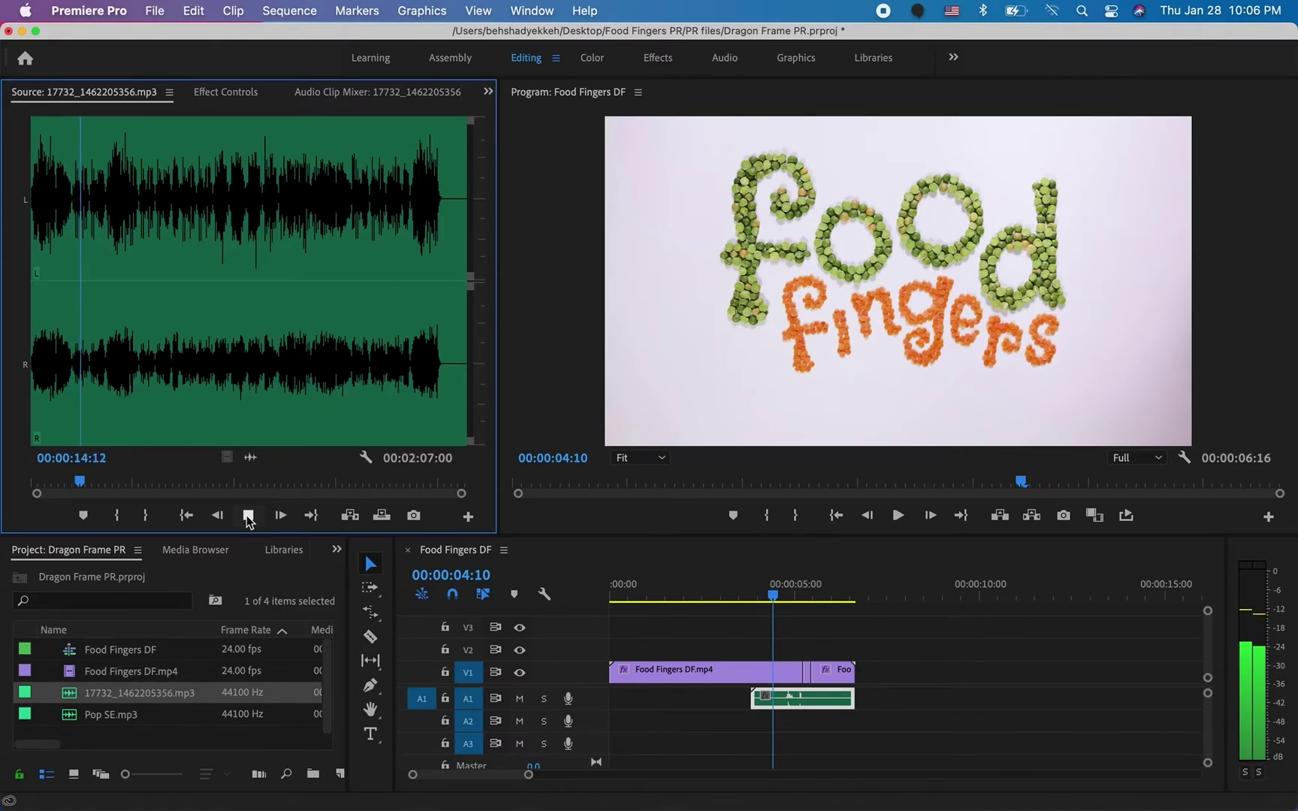
{"action": "left_click", "coordinate": [248, 518]}
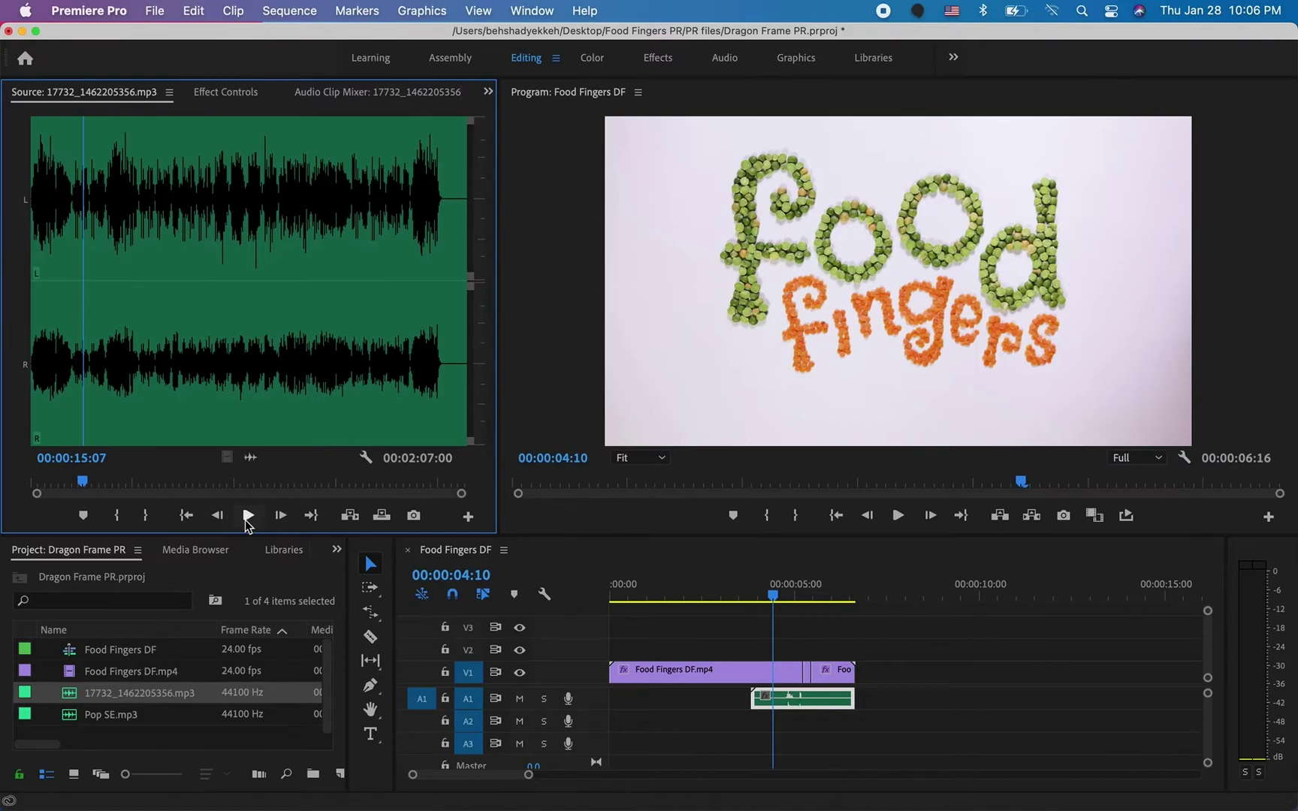
Place 17732_1462205356.mp3 on track A2, trim its beginning off up to 00:00:12:11, and move the clip to the sequence start
{"action": "left_click_drag", "start_coordinate": [73, 699], "coordinate": [607, 730]}
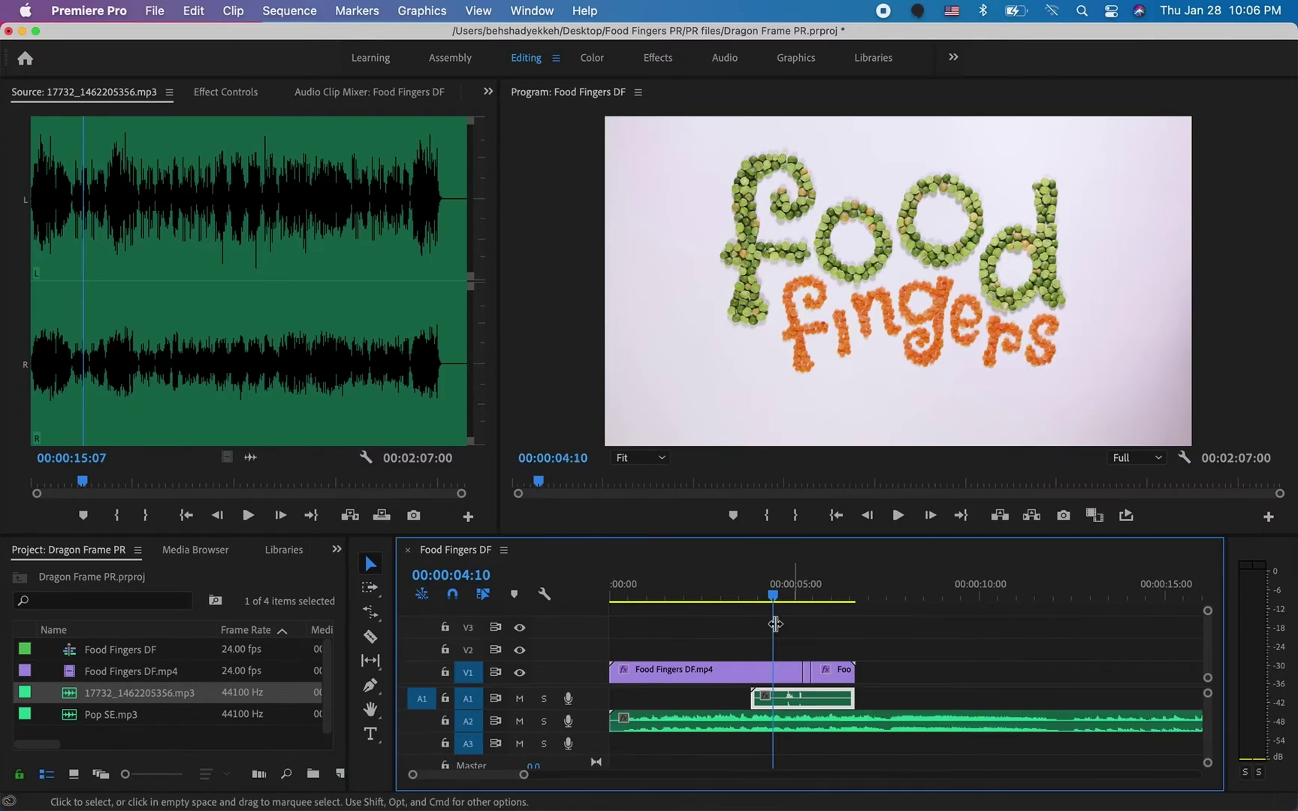
{"action": "left_click_drag", "start_coordinate": [771, 592], "coordinate": [1066, 559]}
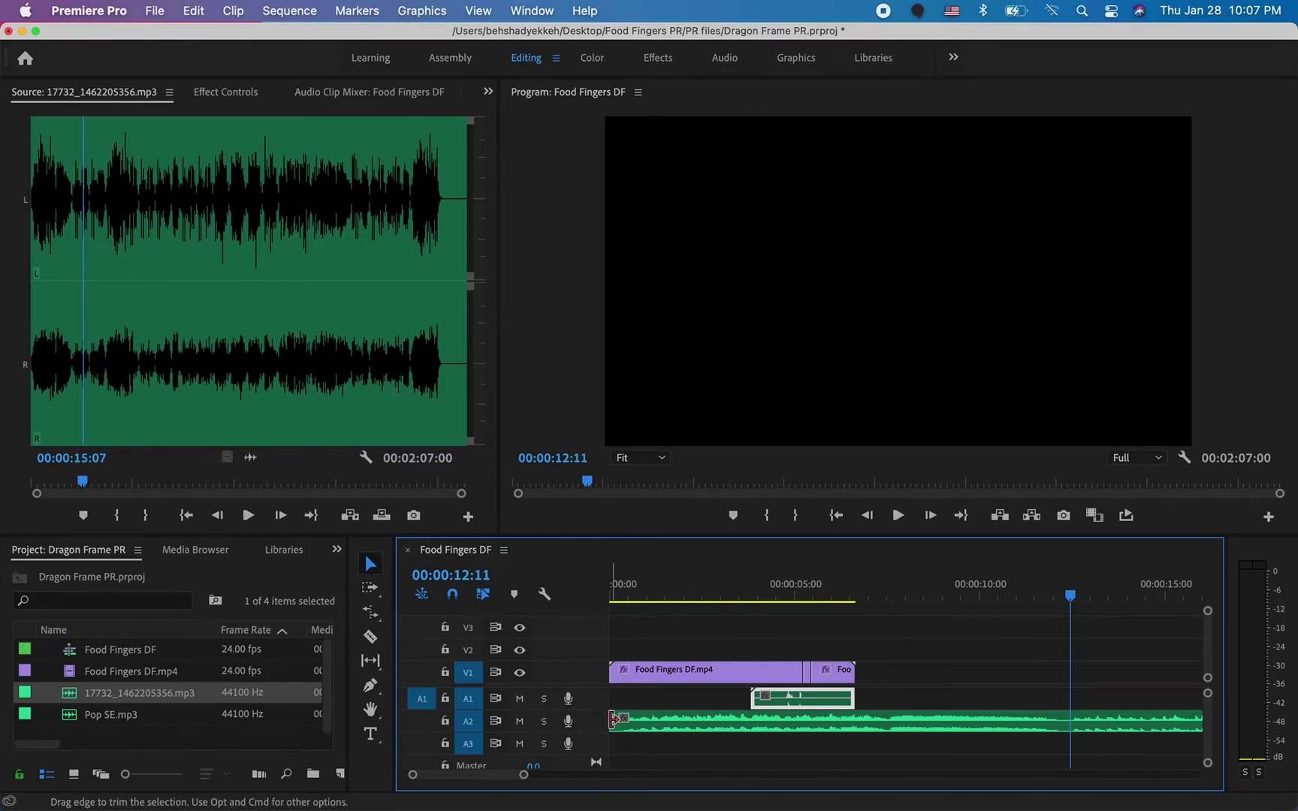
{"action": "left_click_drag", "start_coordinate": [613, 720], "coordinate": [1071, 703]}
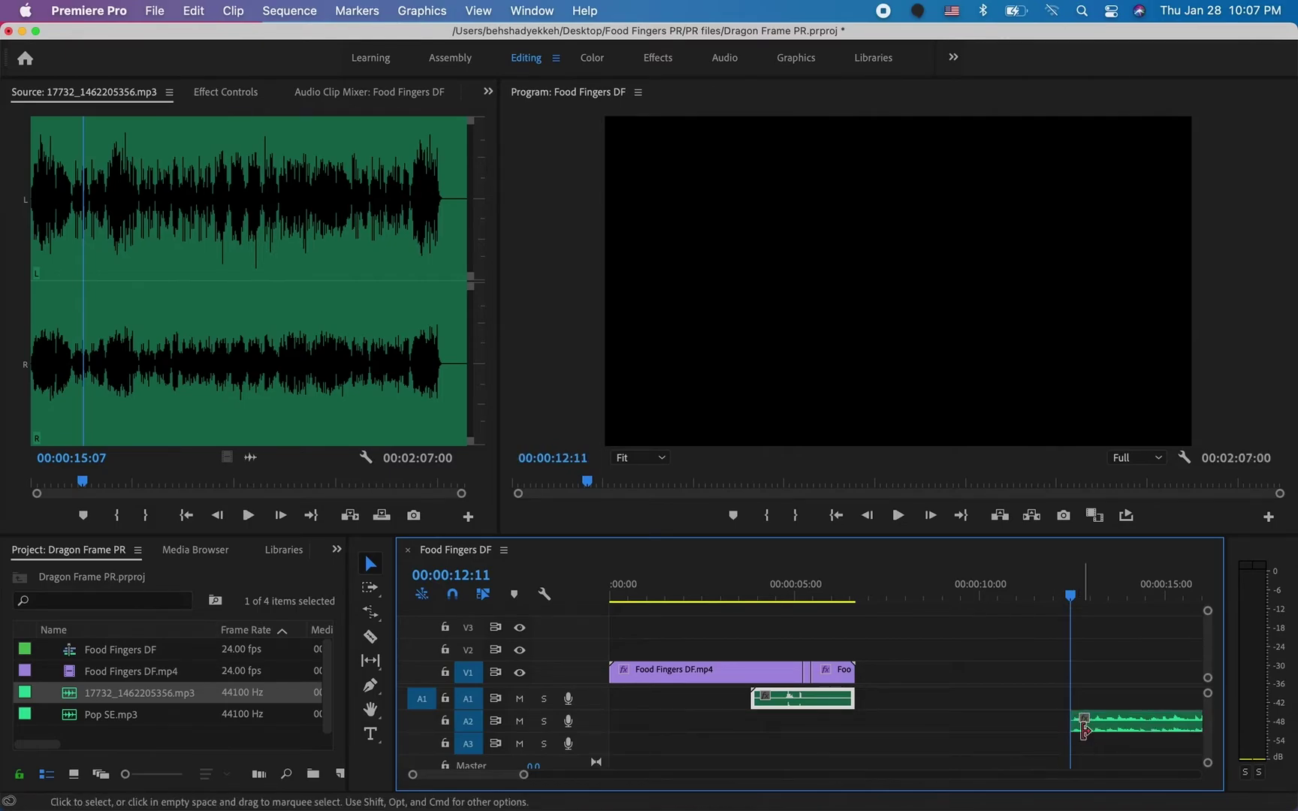
{"action": "left_click_drag", "start_coordinate": [1138, 730], "coordinate": [625, 704]}
Play the sequence from 00:00:00:00 to the end of the video to check the music against the picture
{"action": "left_click_drag", "start_coordinate": [631, 588], "coordinate": [570, 575]}
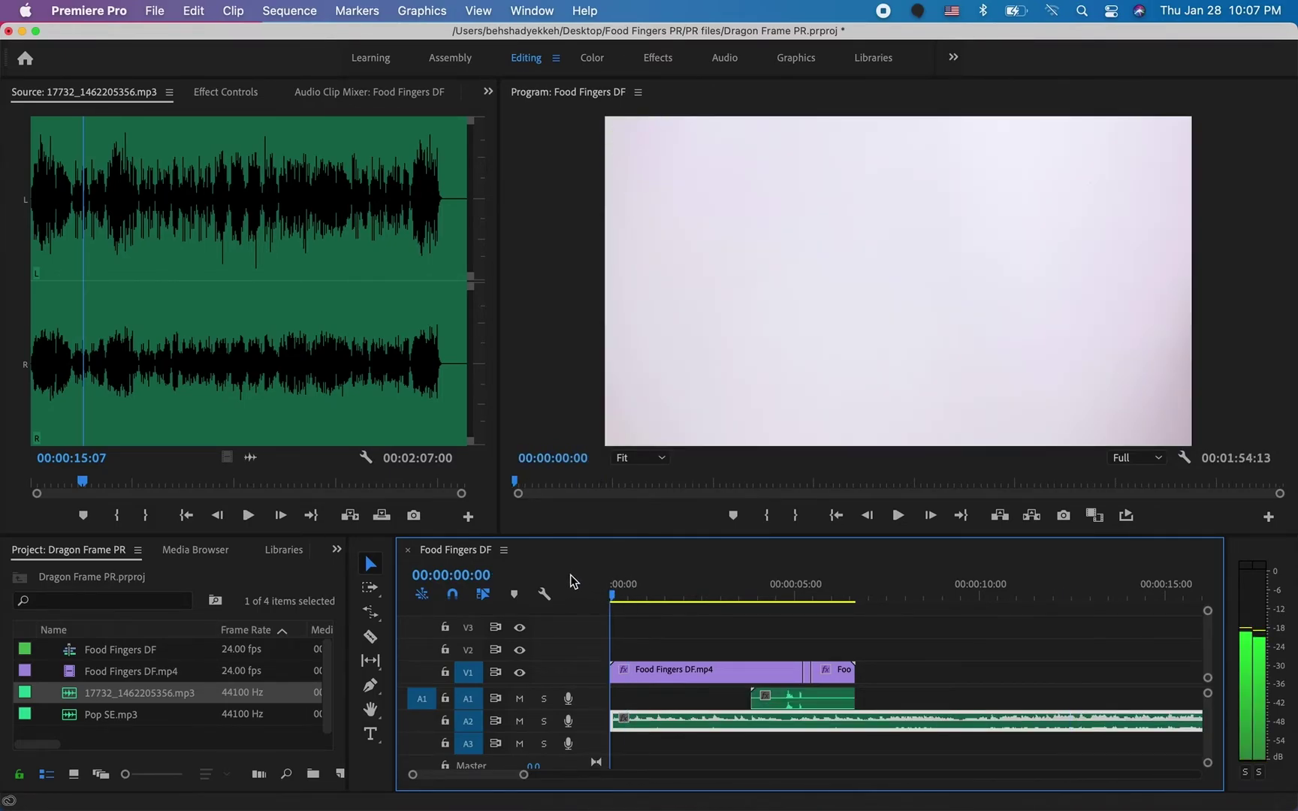
{"action": "key", "text": "space"}
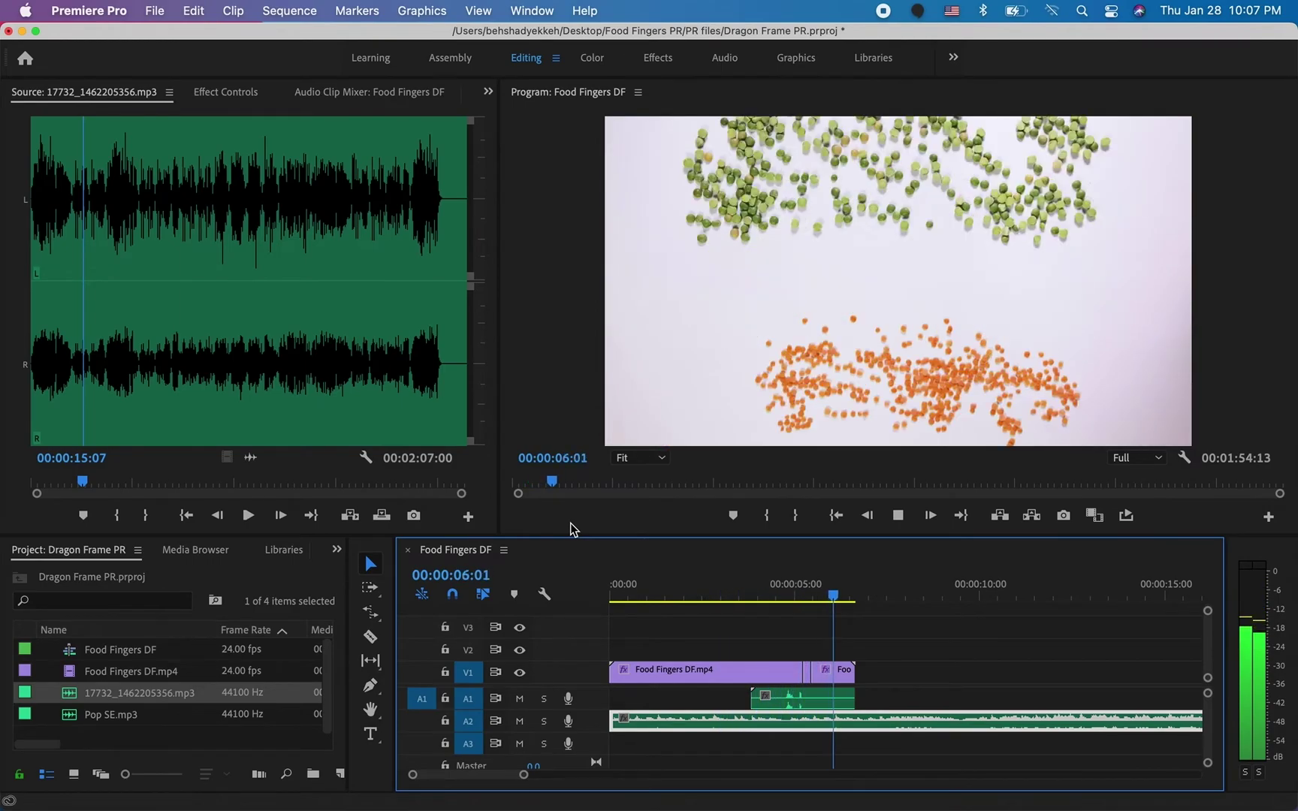
{"action": "key", "text": "space"}
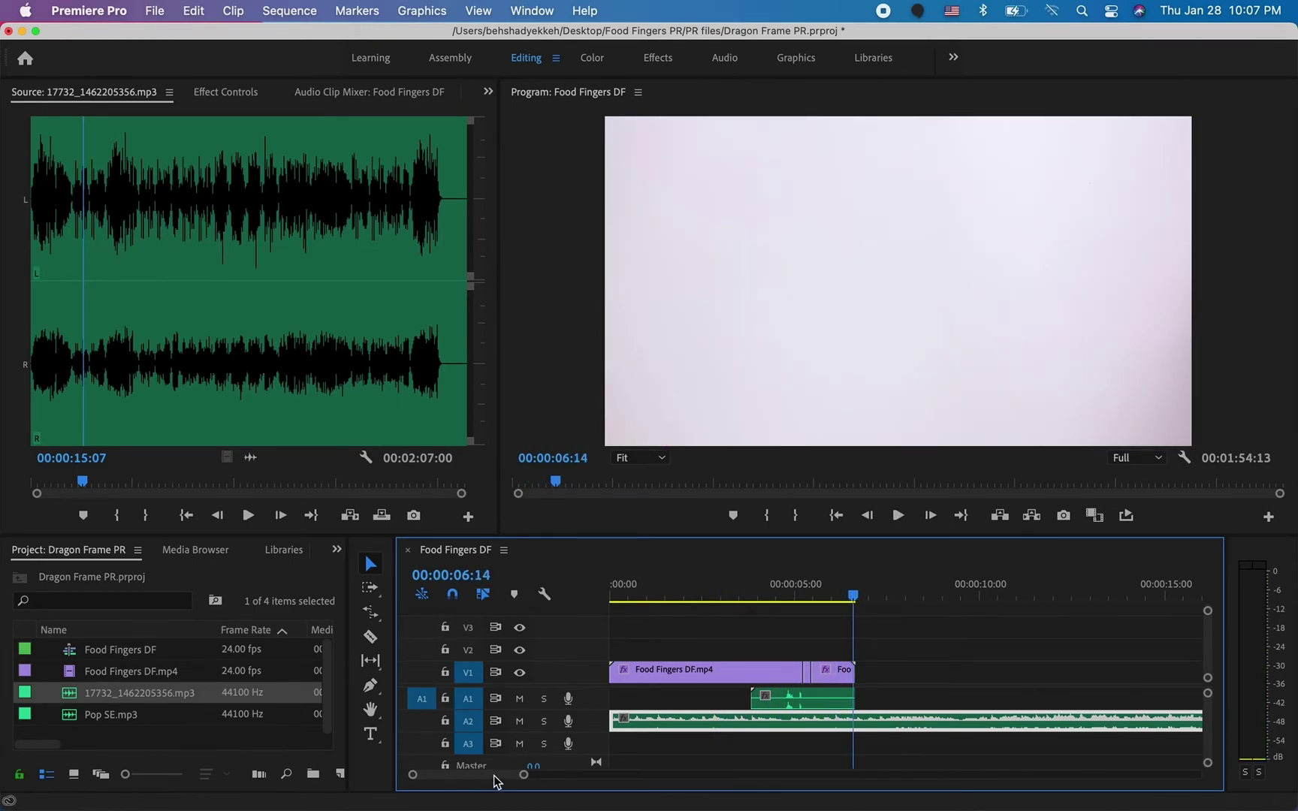
Trim the end of the music clip on track A2 to the end of the video at 00:00:06:16
{"action": "left_click_drag", "start_coordinate": [525, 780], "coordinate": [773, 768]}
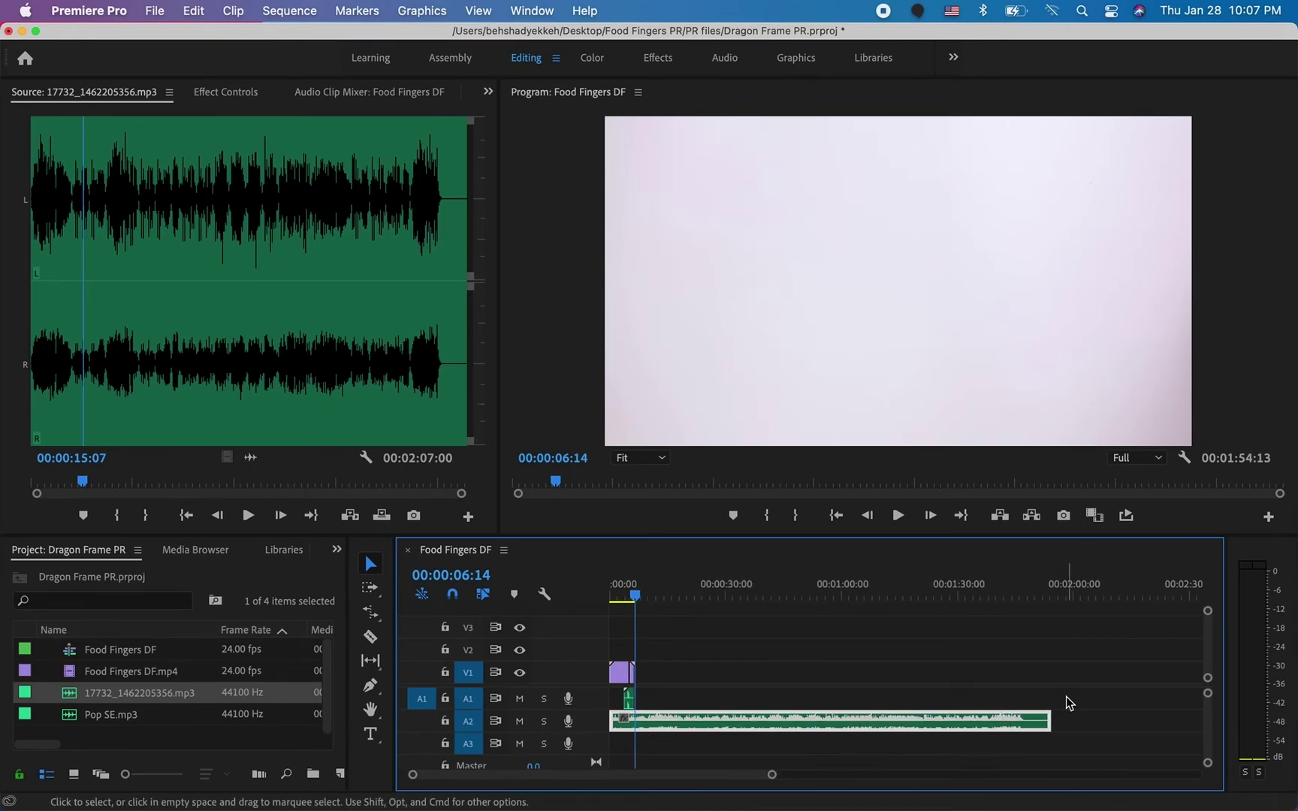
{"action": "left_click_drag", "start_coordinate": [1041, 722], "coordinate": [633, 728]}
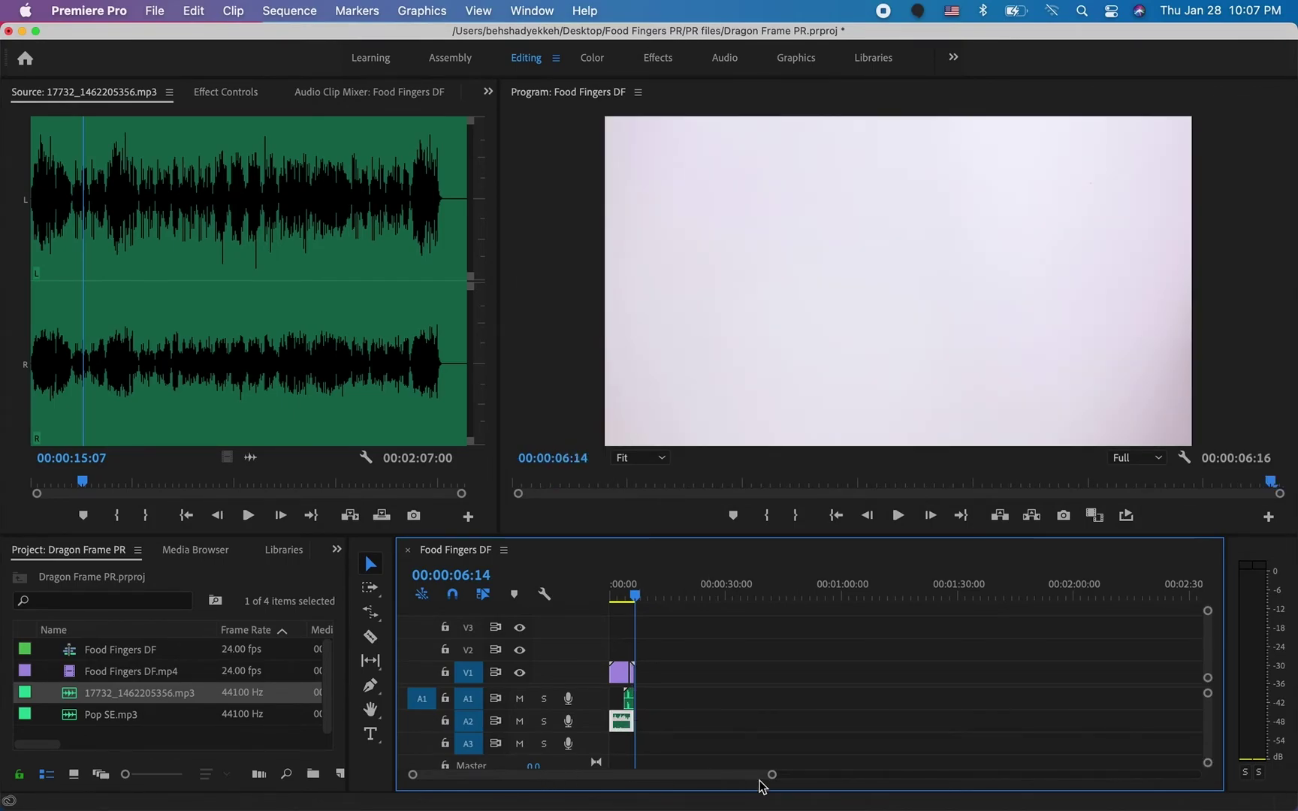
{"action": "left_click_drag", "start_coordinate": [772, 775], "coordinate": [443, 774]}
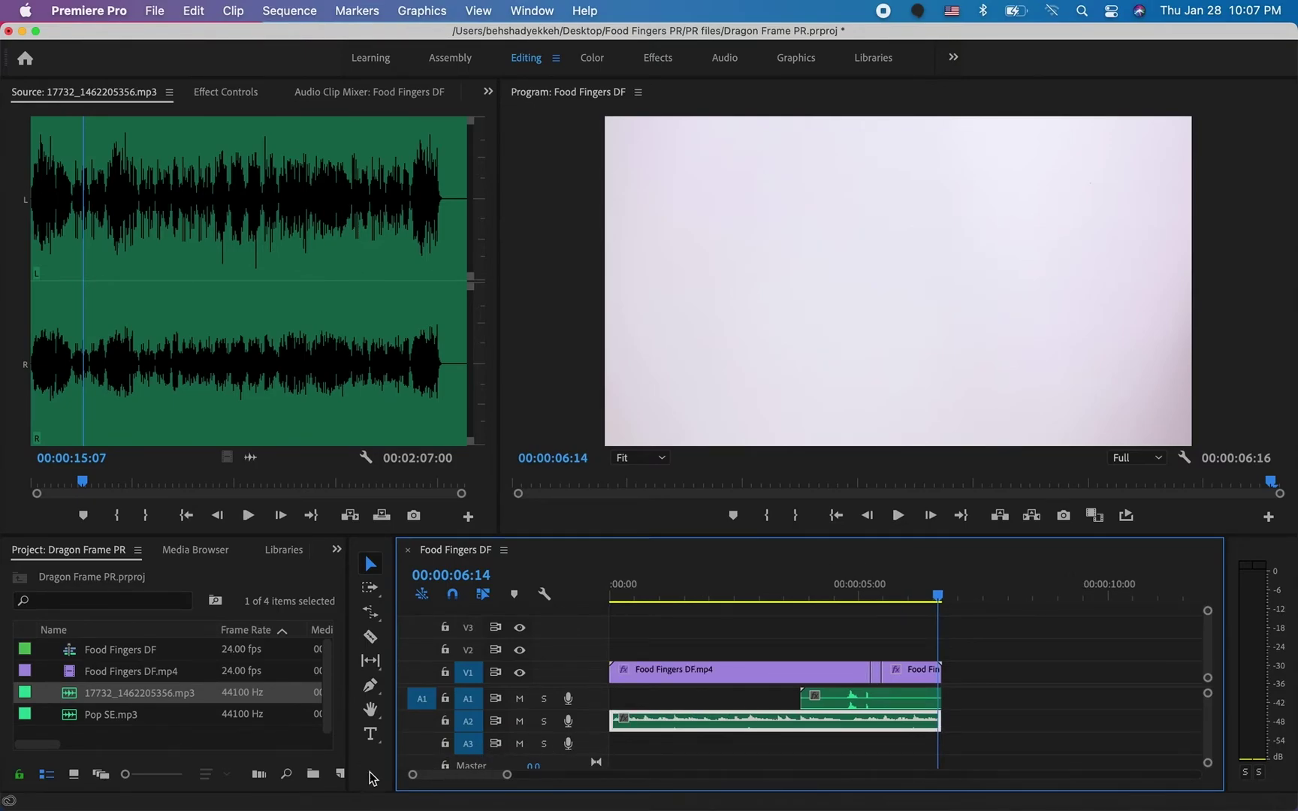
Save the project and park the playhead at 00:00:03:22
{"action": "left_click", "coordinate": [799, 587]}
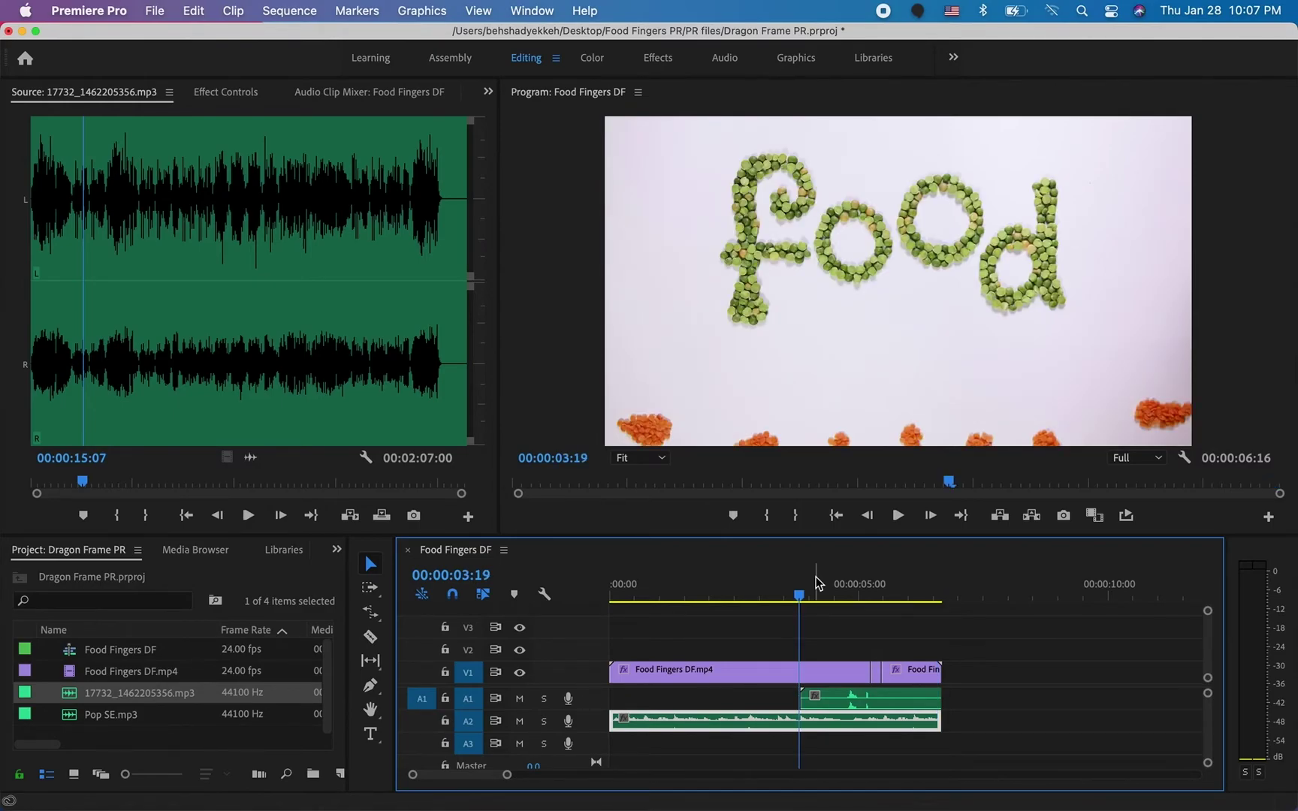
{"action": "key", "text": "super+s"}
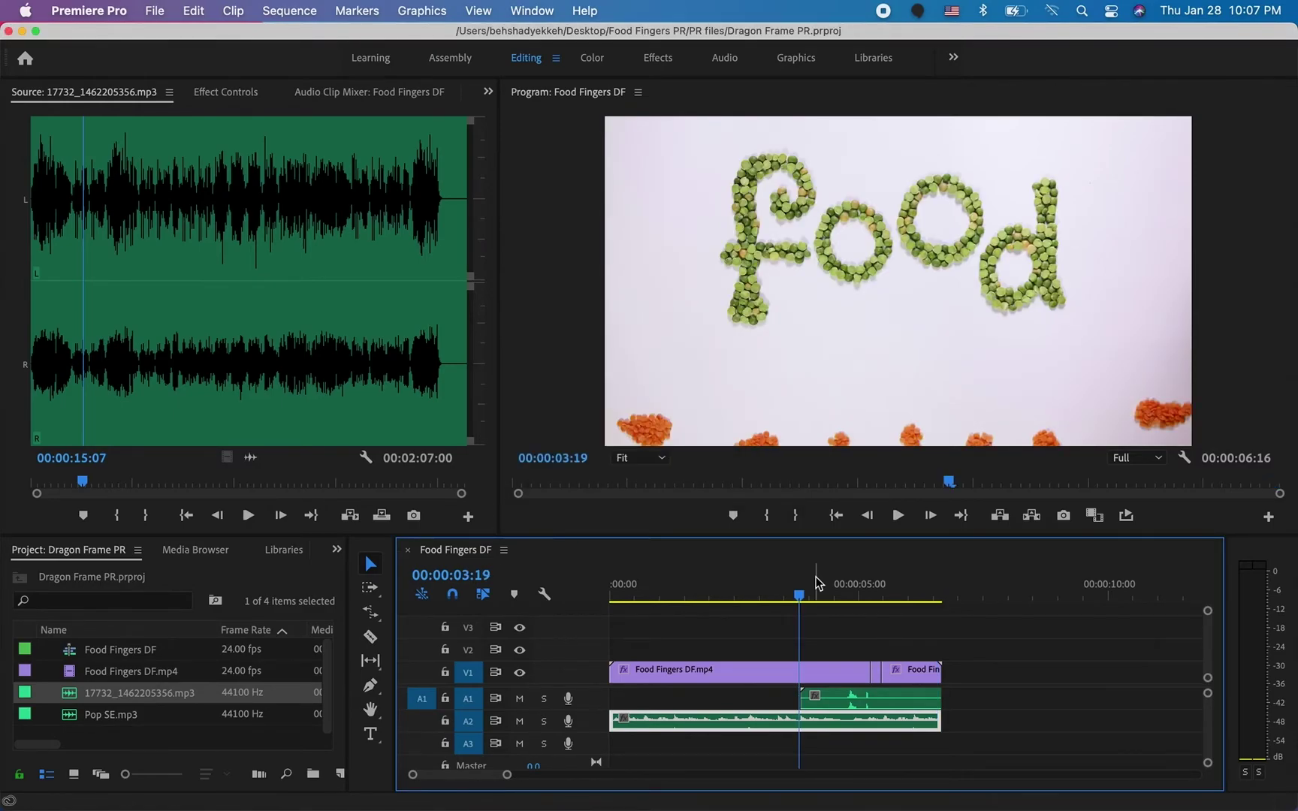
{"action": "mouse_move", "coordinate": [820, 577]}
{"action": "left_mouse_down"}
{"action": "mouse_move", "coordinate": [916, 591]}
{"action": "mouse_move", "coordinate": [804, 592]}
{"action": "left_mouse_up"}
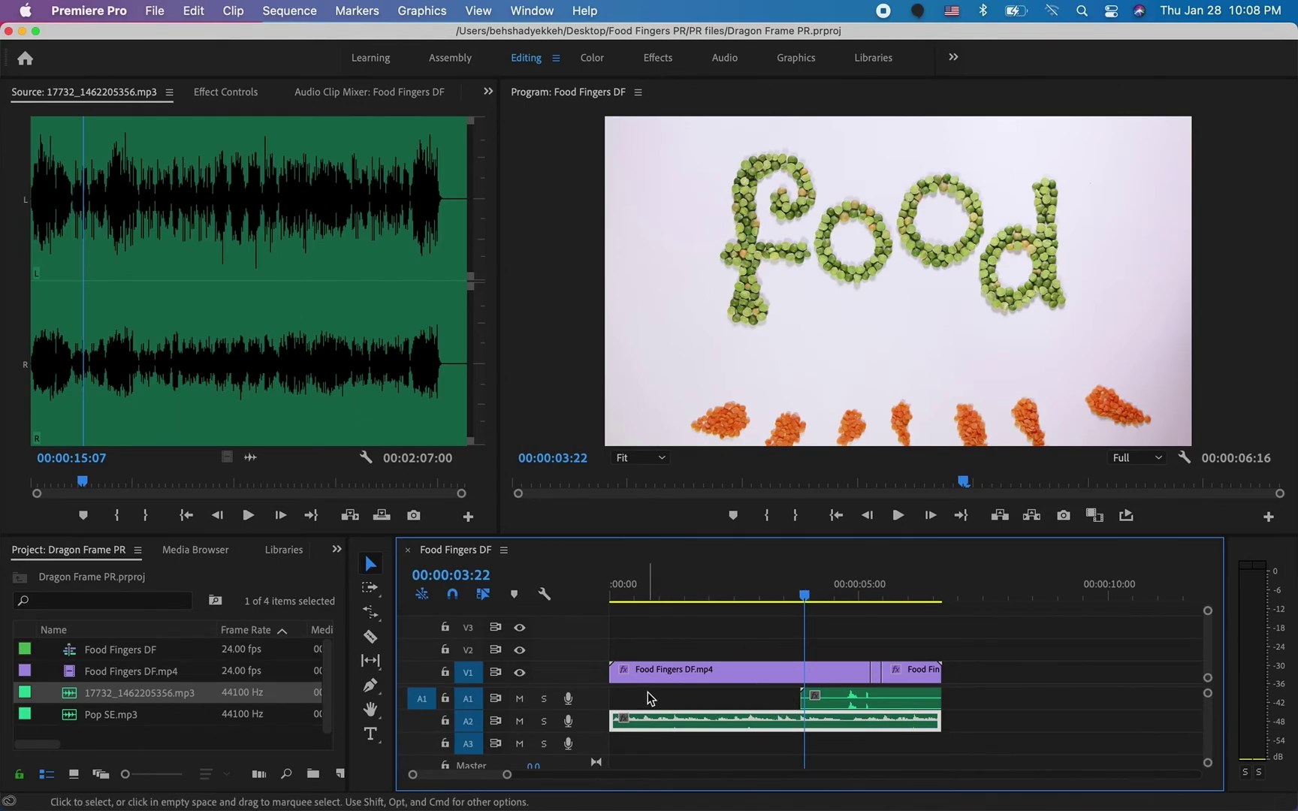
Open the media export settings for the sequence, keeping the H.264 format and the Match Source - High bitrate preset
{"action": "left_click", "coordinate": [154, 12]}
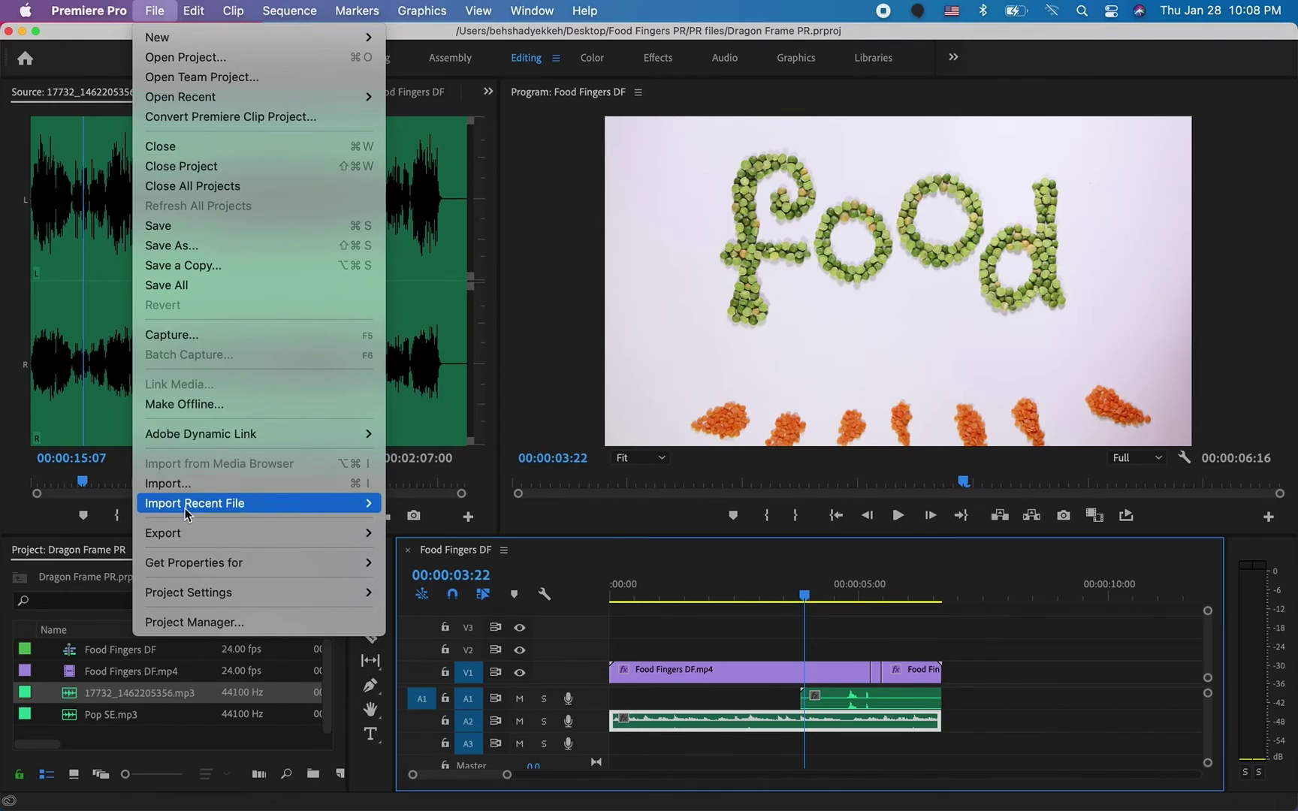
{"action": "mouse_move", "coordinate": [180, 535]}
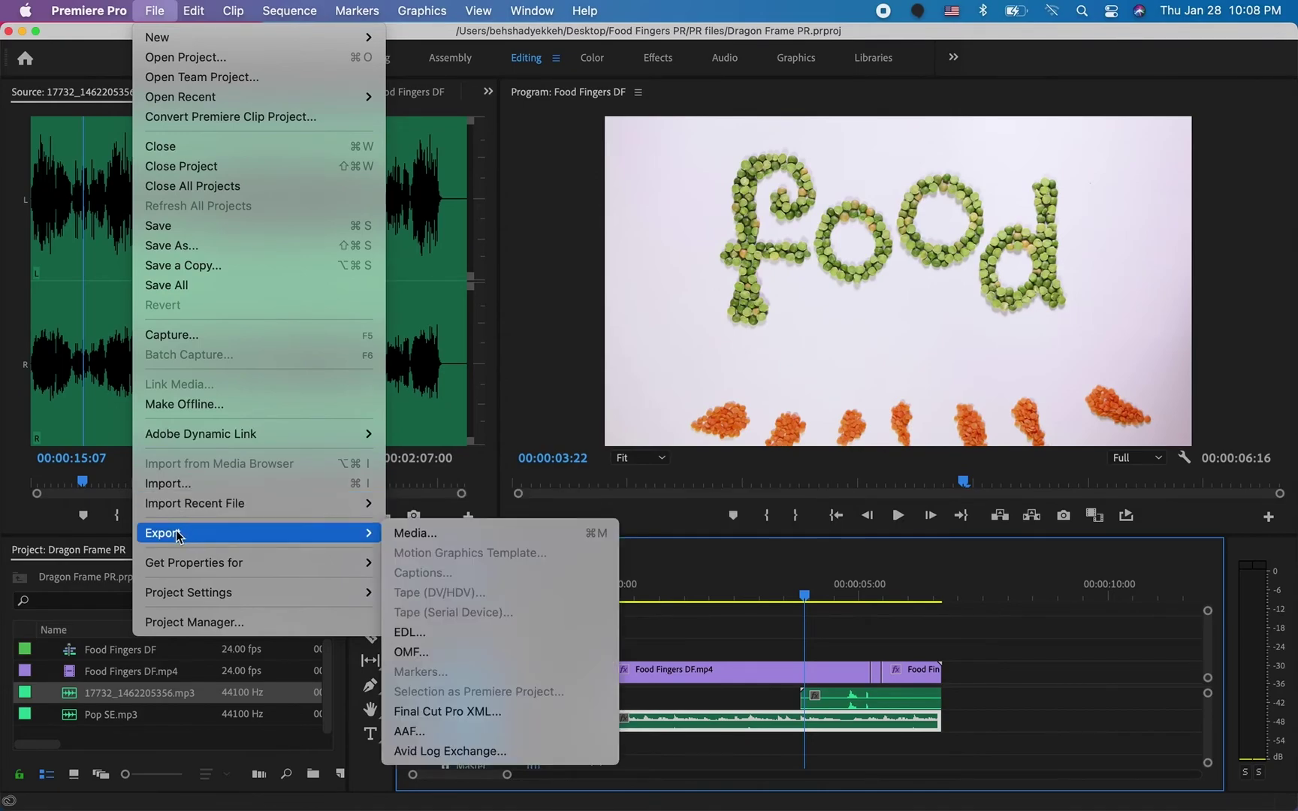
{"action": "left_click", "coordinate": [421, 535]}
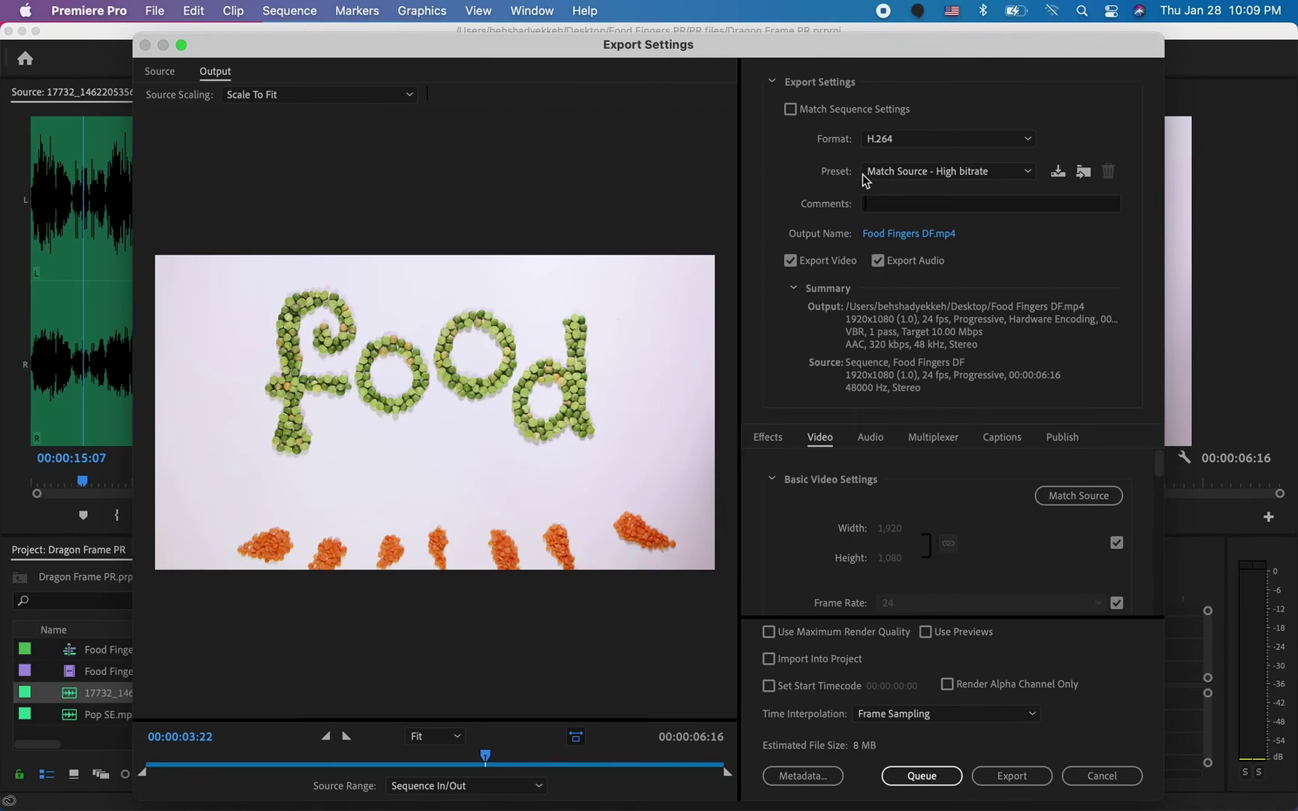
{"action": "left_click", "coordinate": [900, 173]}
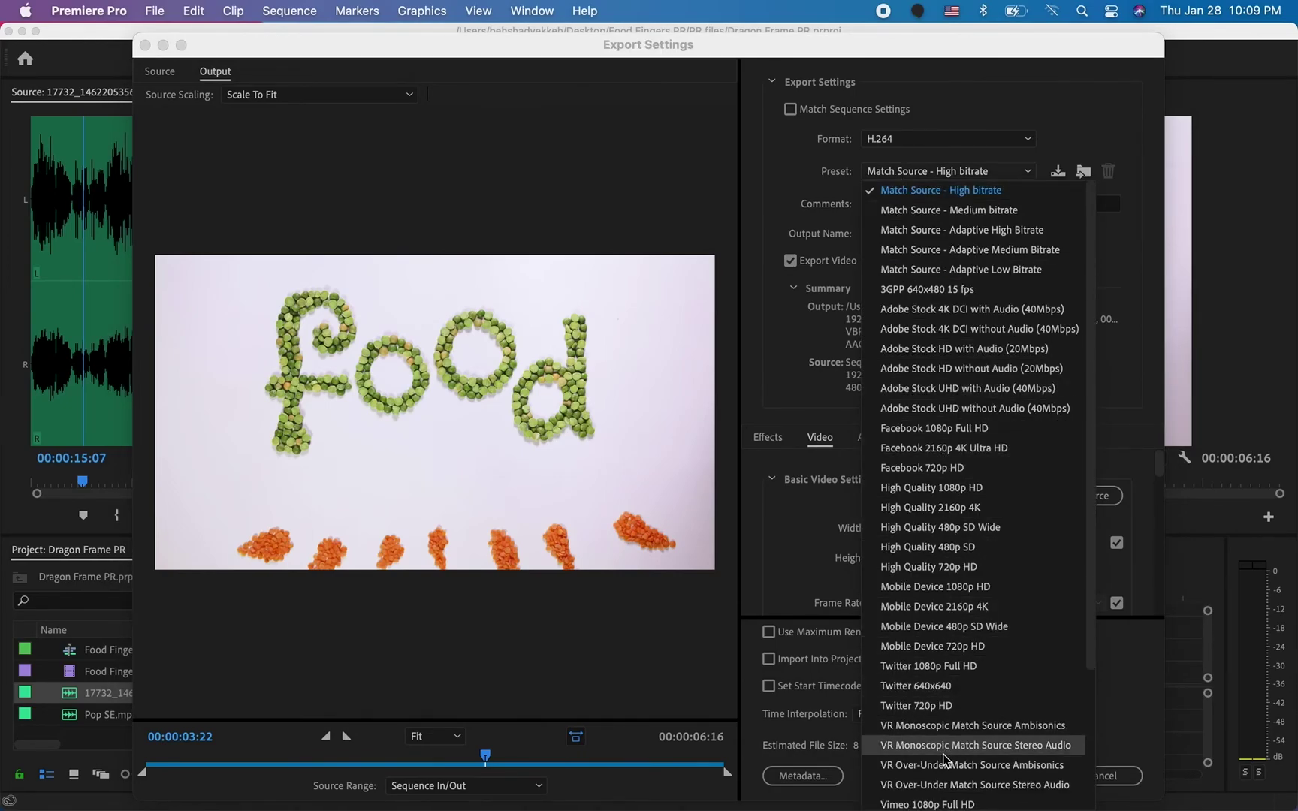
{"action": "left_click", "coordinate": [1005, 180]}
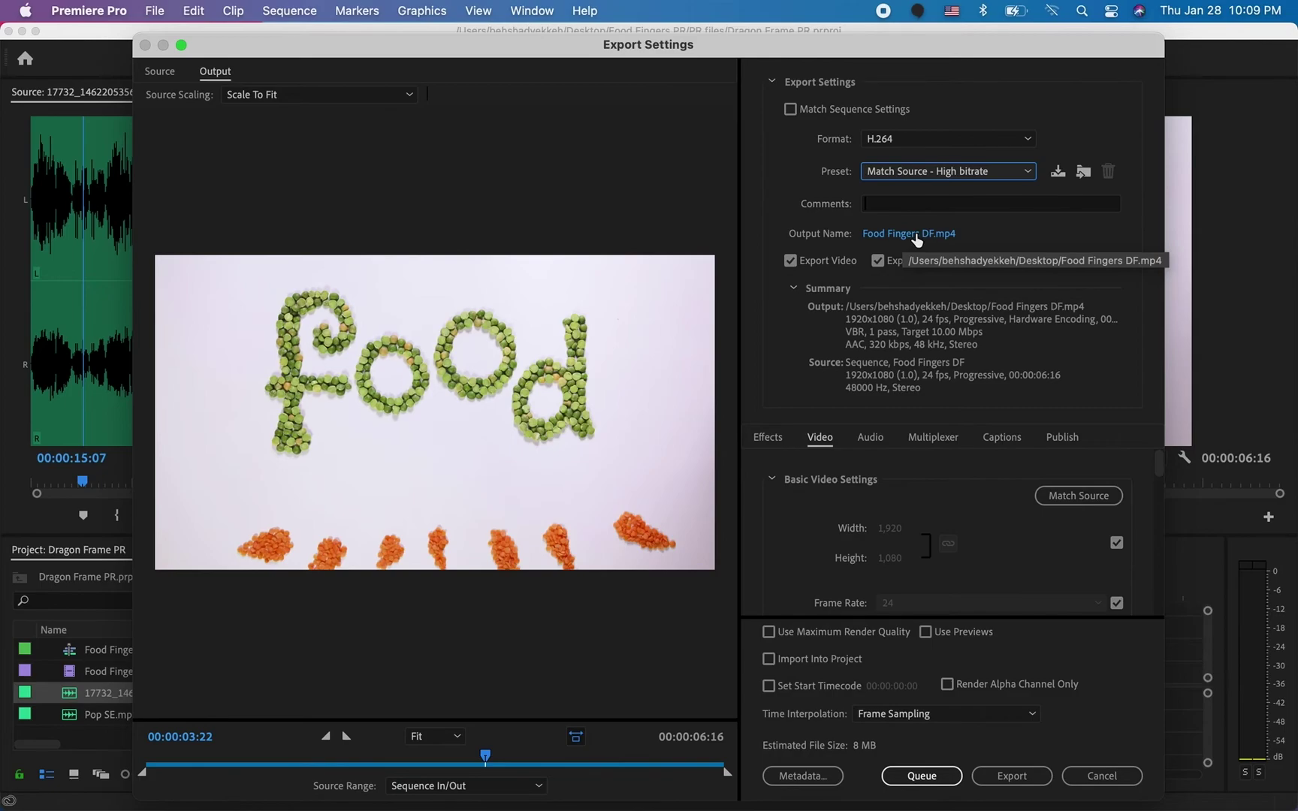
Name the export file Food Fingers w audio and save it to the Desktop as an mp4
{"action": "left_click", "coordinate": [917, 234]}
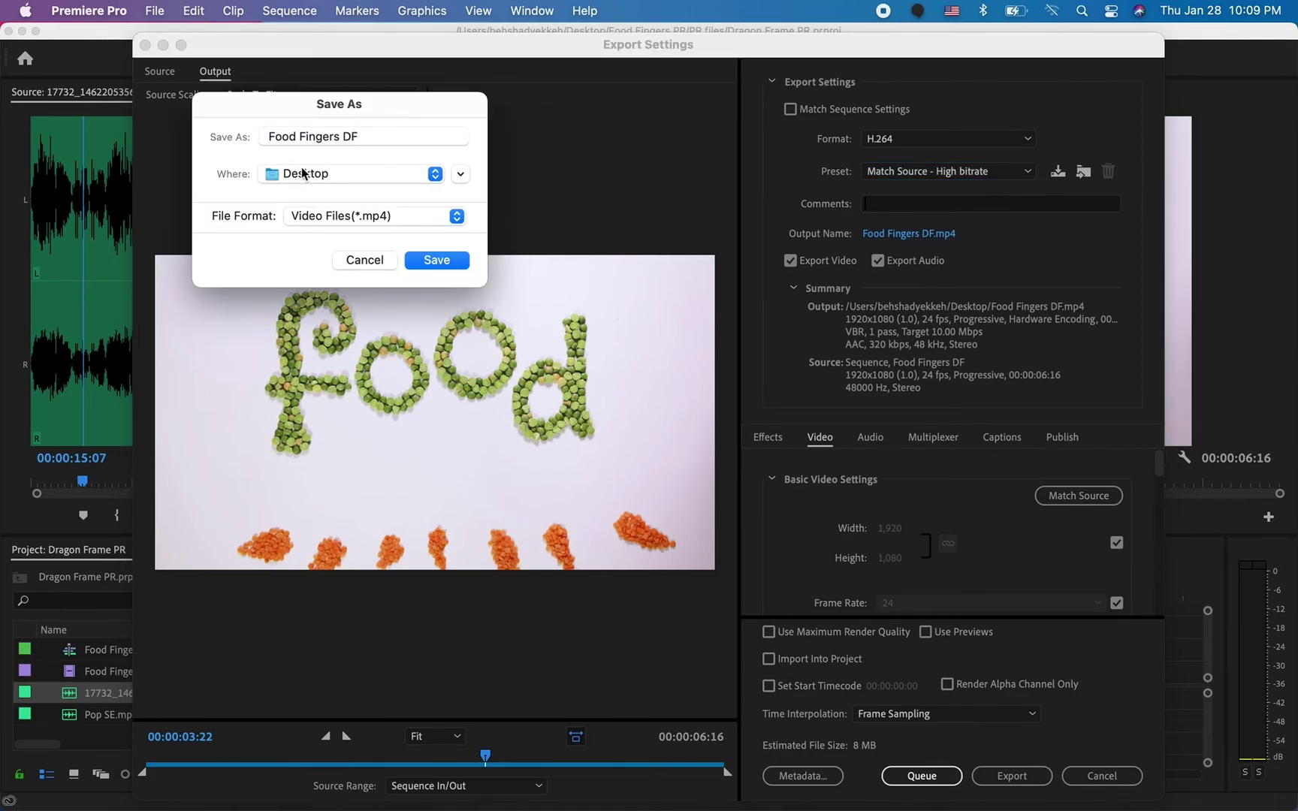
{"action": "left_click_drag", "start_coordinate": [361, 137], "coordinate": [344, 139]}
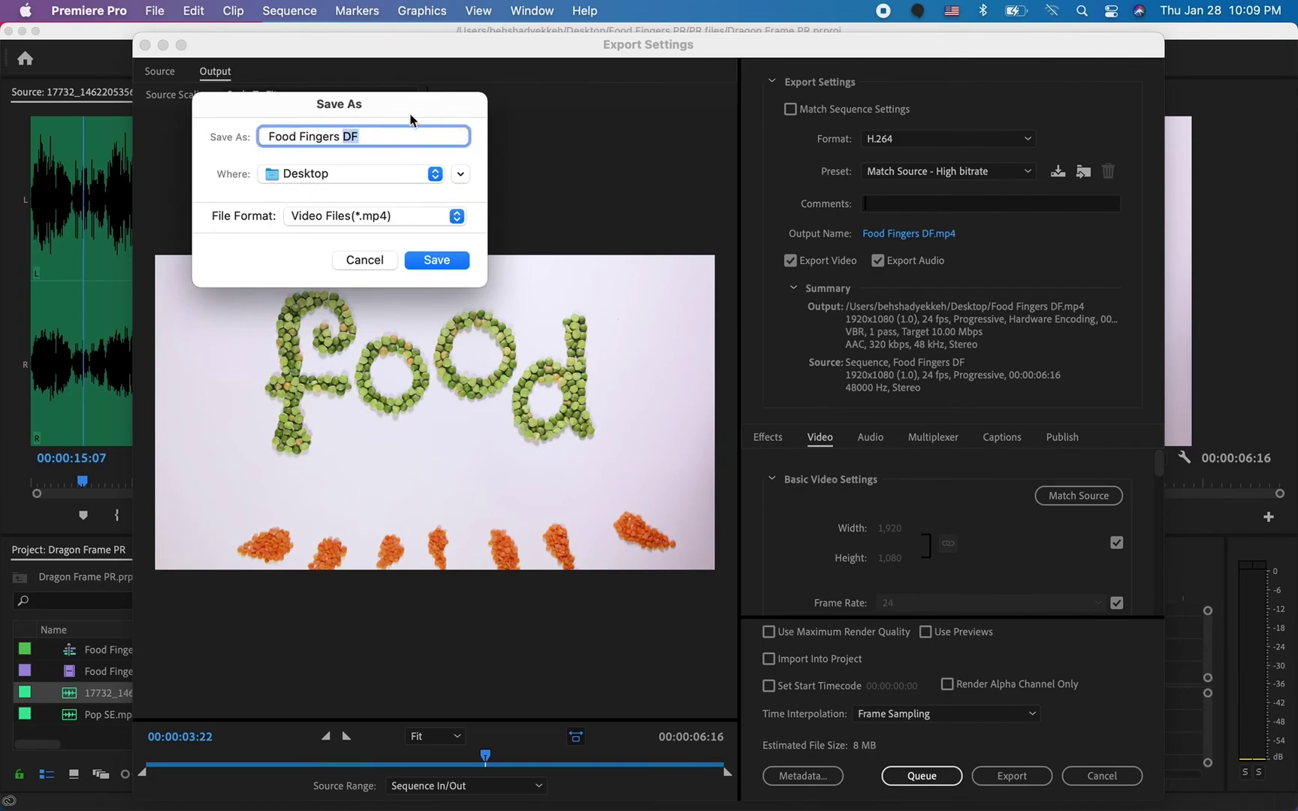
{"action": "type", "text": "ex"}
{"action": "left_click", "coordinate": [439, 261]}
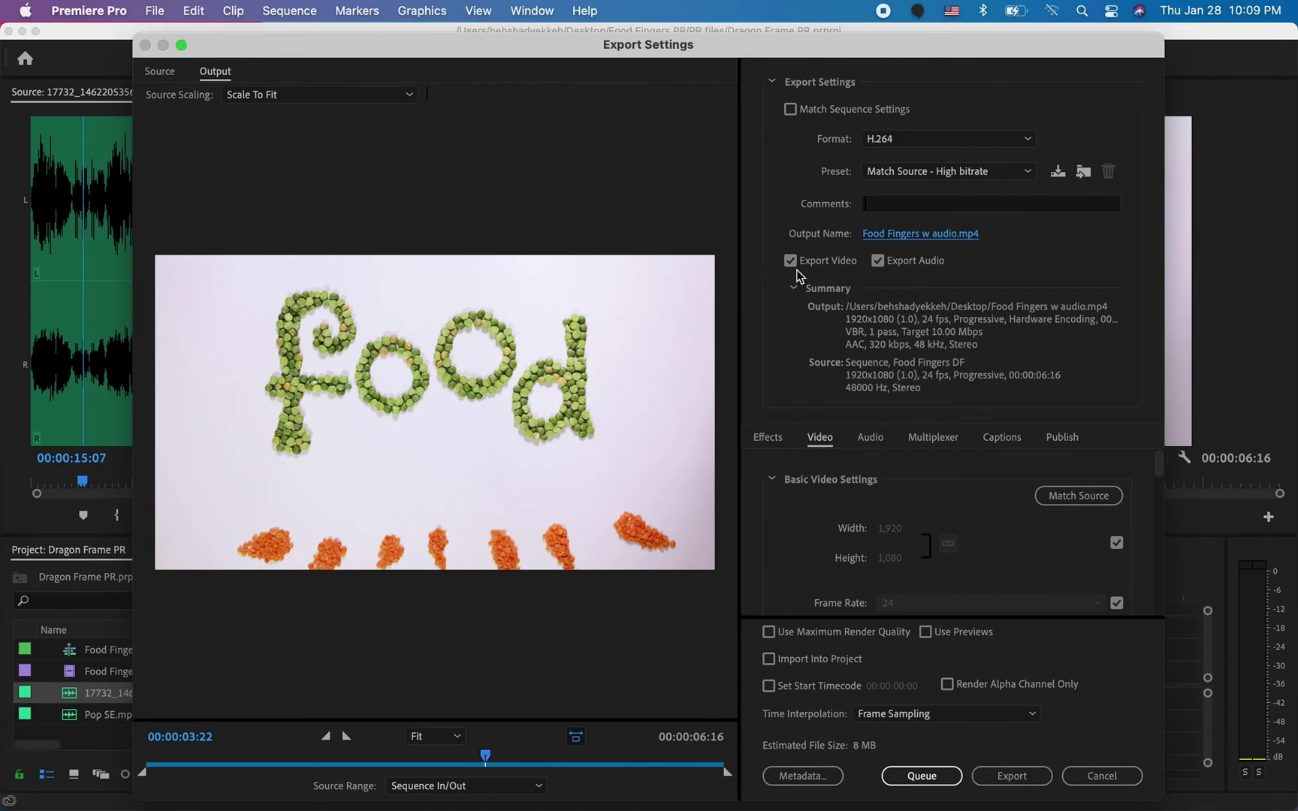
Export the video with time interpolation set to Frame Sampling
{"action": "scroll", "coordinate": [954, 512], "scroll_direction": "down", "scroll_amount": 3}
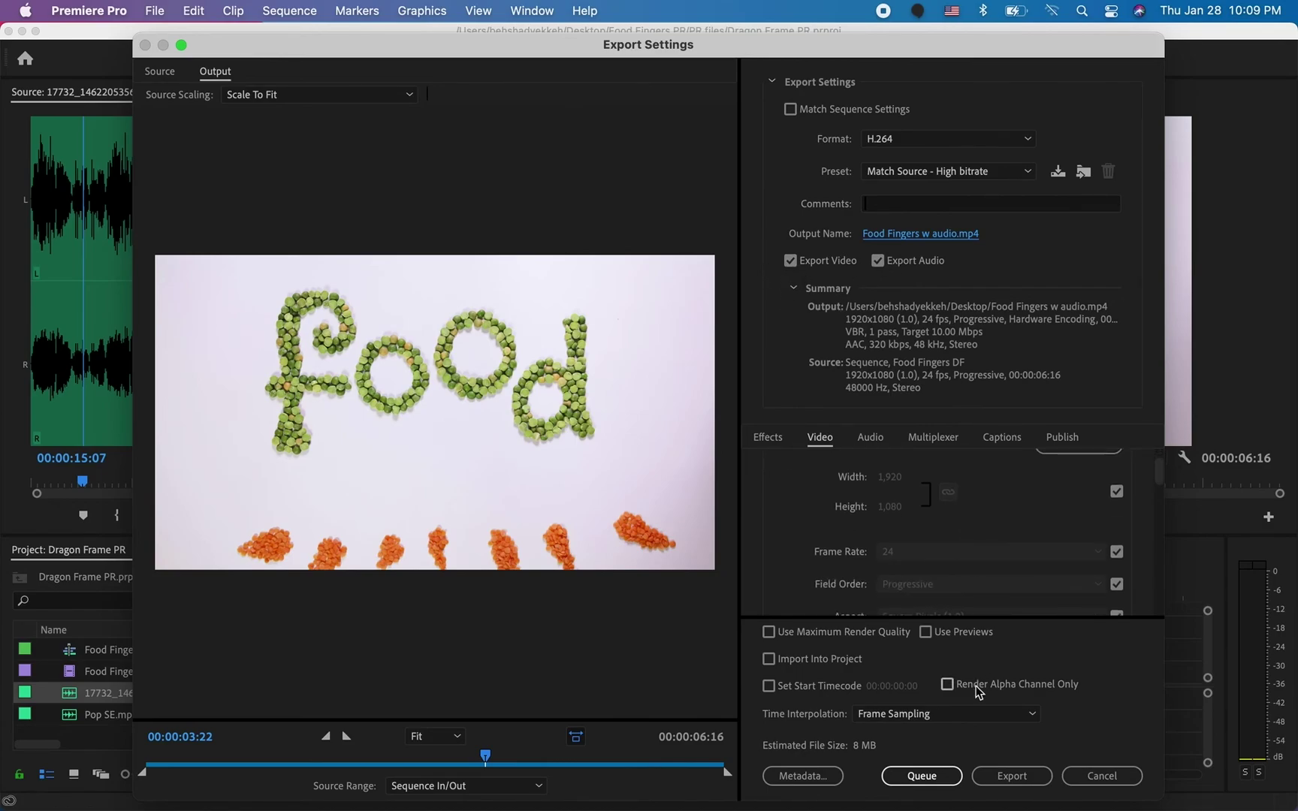
{"action": "scroll", "coordinate": [977, 604], "scroll_direction": "up", "scroll_amount": 3}
{"action": "scroll", "coordinate": [975, 714], "scroll_direction": "down", "scroll_amount": 2}
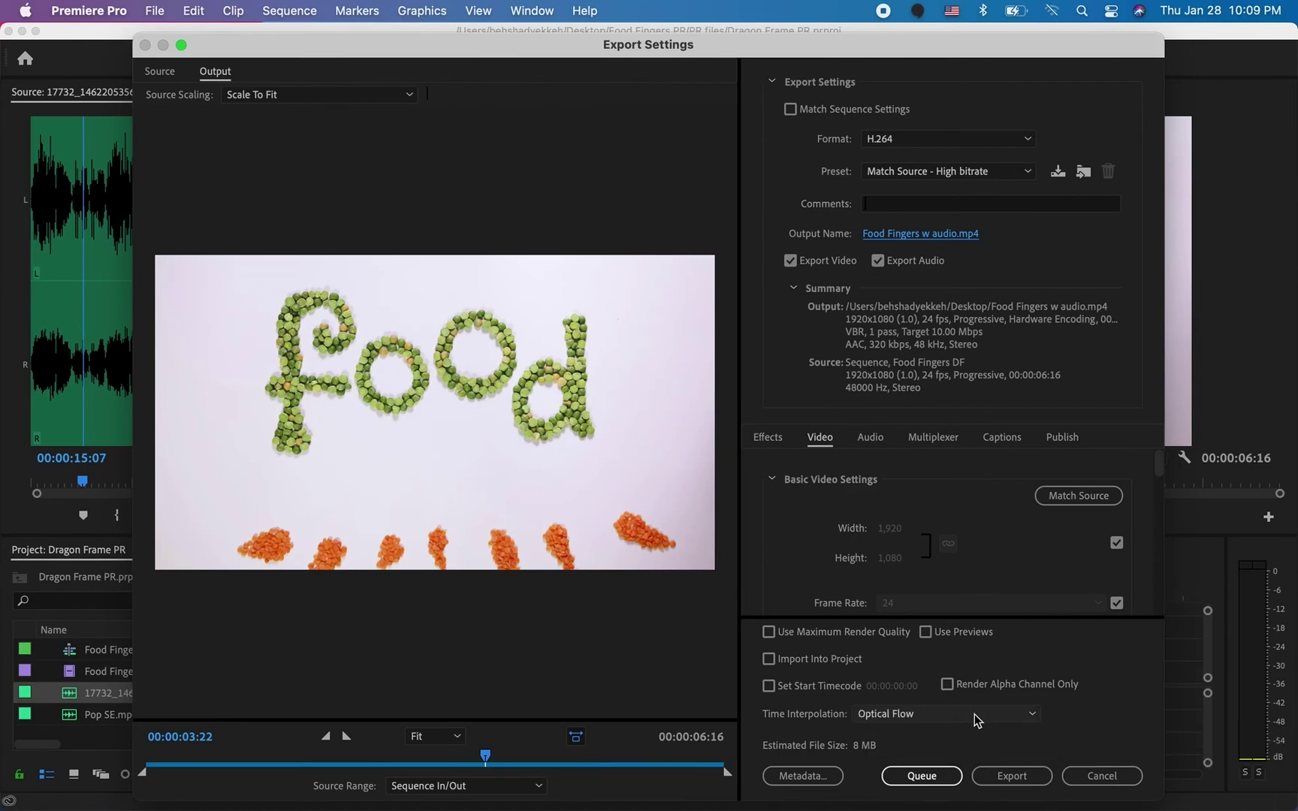
{"action": "scroll", "coordinate": [977, 717], "scroll_direction": "up", "scroll_amount": 2}
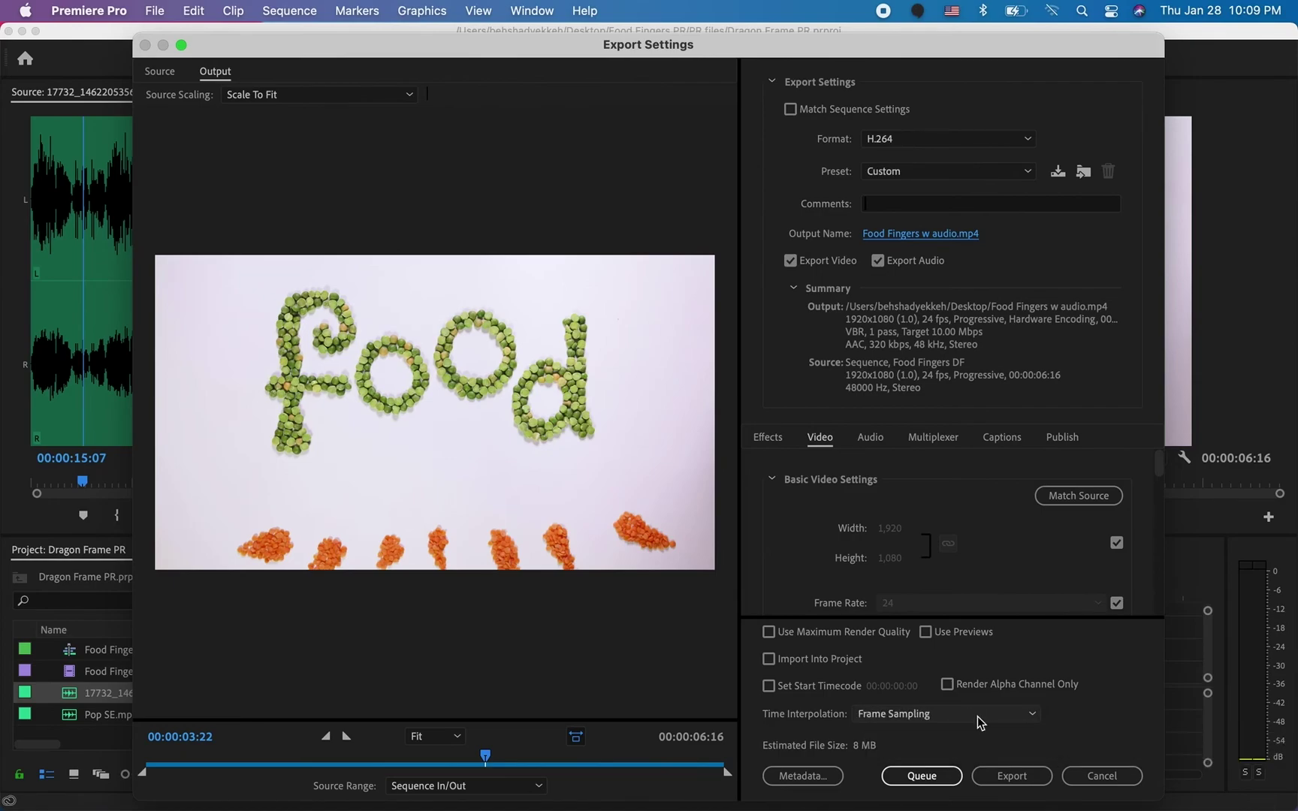
{"action": "left_click", "coordinate": [1012, 782]}
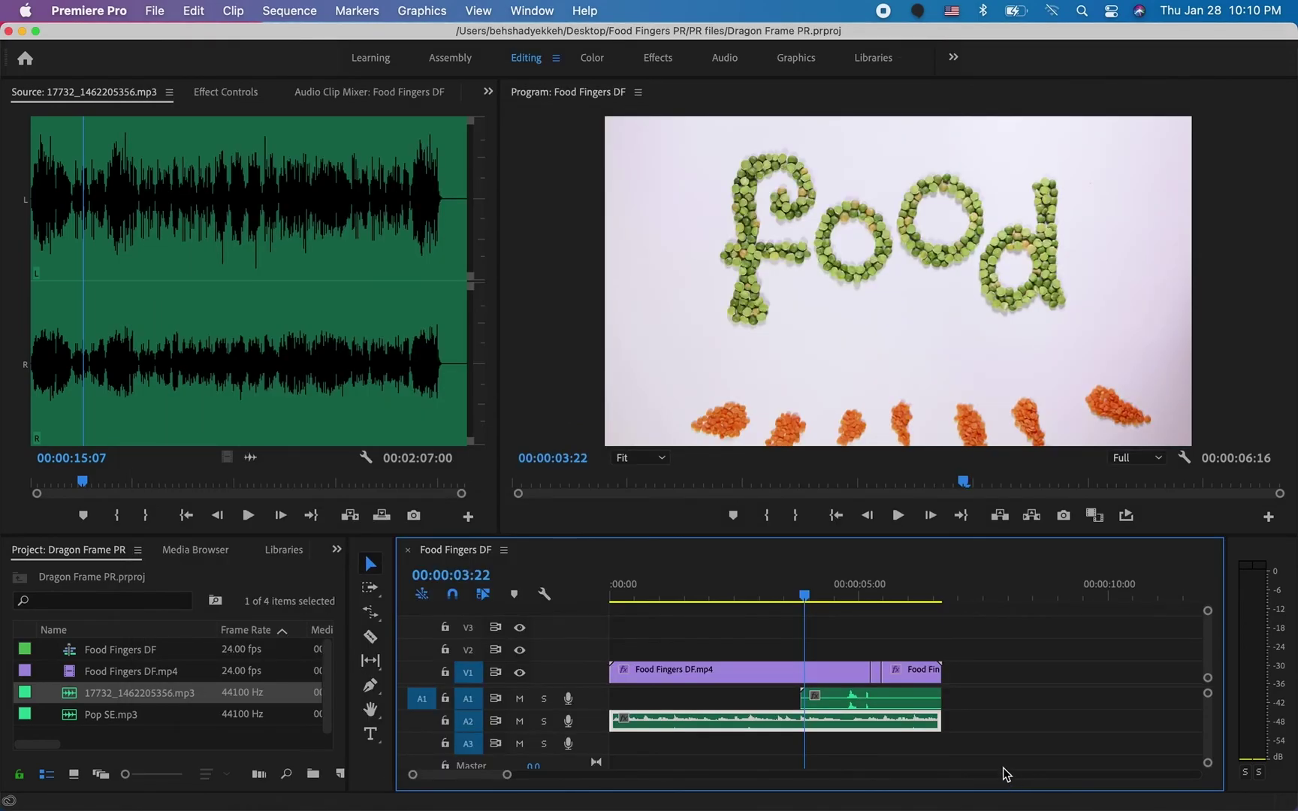
Hide Premiere Pro, open the exported Food Fingers w audio.mp4 in QuickTime Player, and play it from the beginning
{"action": "key", "text": "super+h"}
{"action": "double_click", "coordinate": [1250, 461]}
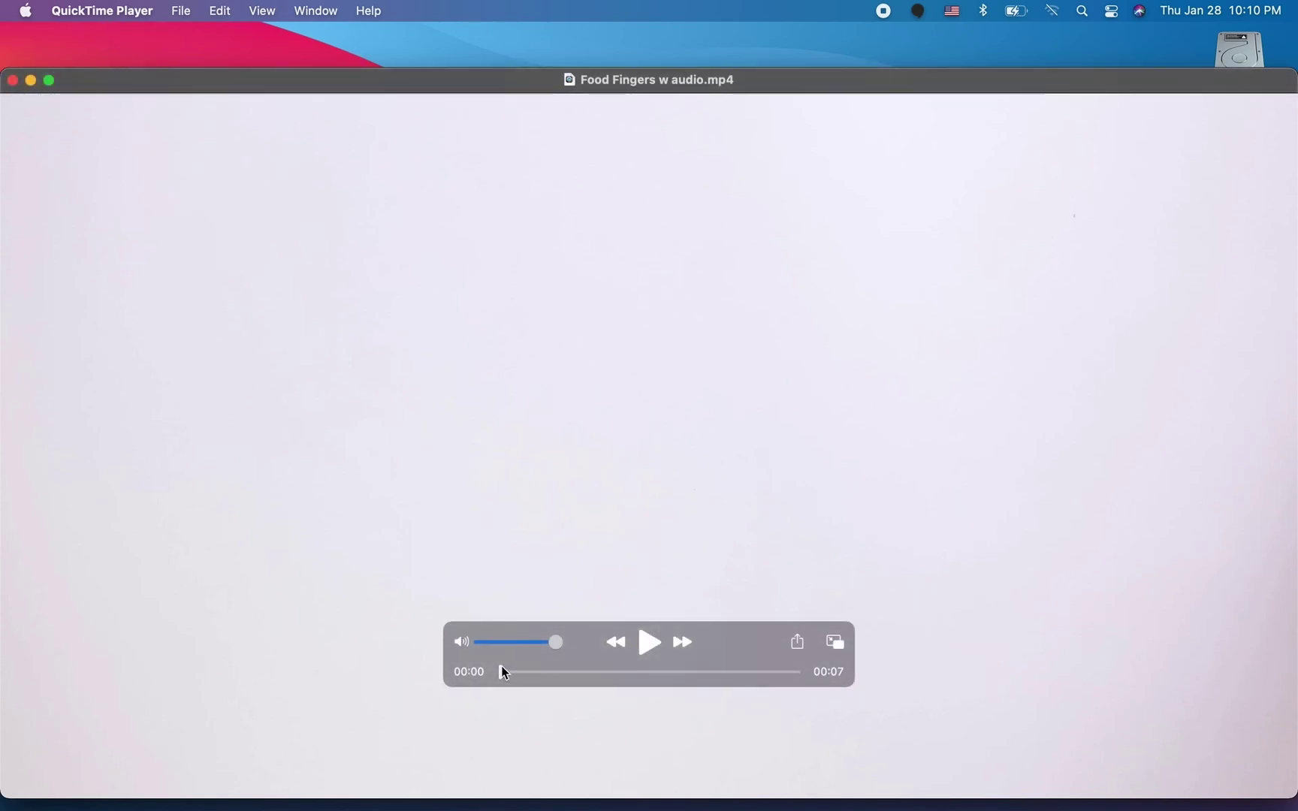
{"action": "left_click_drag", "start_coordinate": [503, 671], "coordinate": [651, 671]}
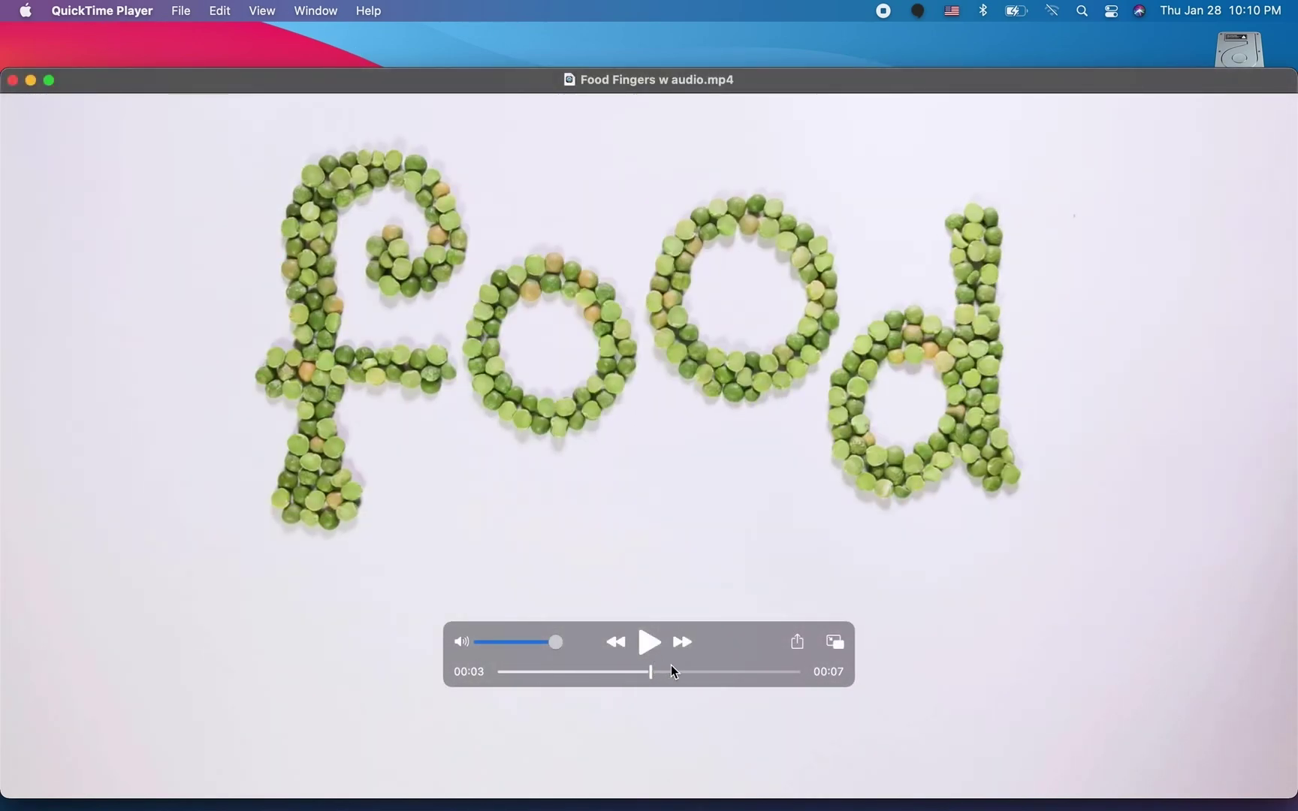
{"action": "key", "text": "XF86AudioRaiseVolume"}
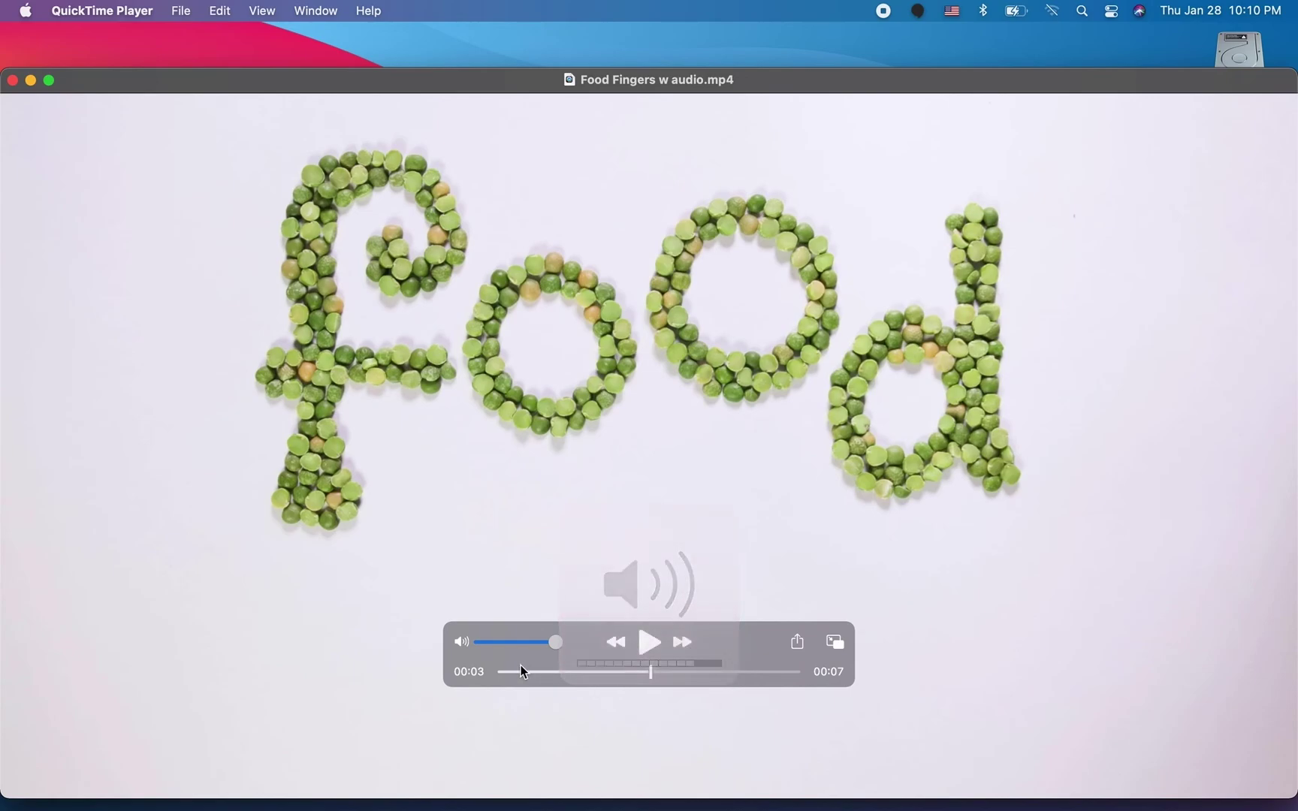
{"action": "left_click_drag", "start_coordinate": [526, 673], "coordinate": [493, 672]}
{"action": "key", "text": "space"}
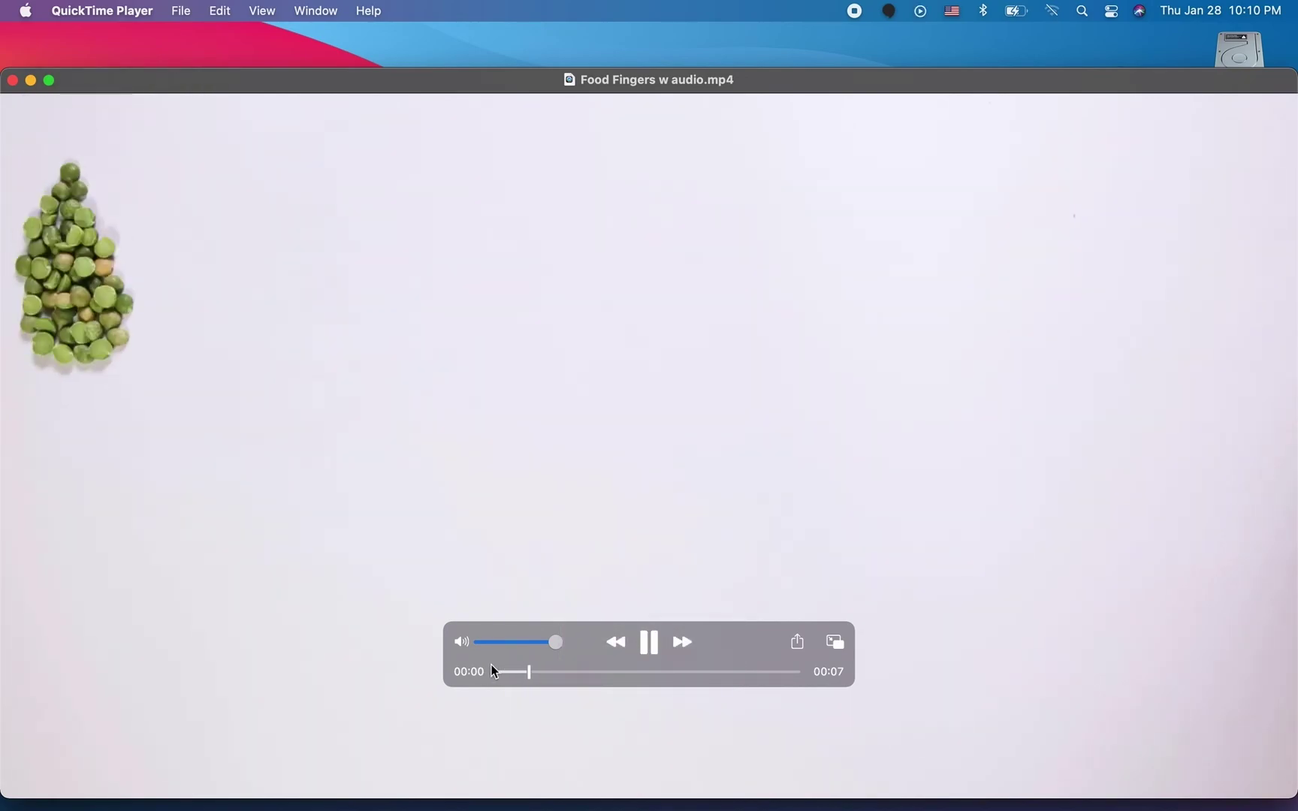
{"action": "key", "text": "space"}
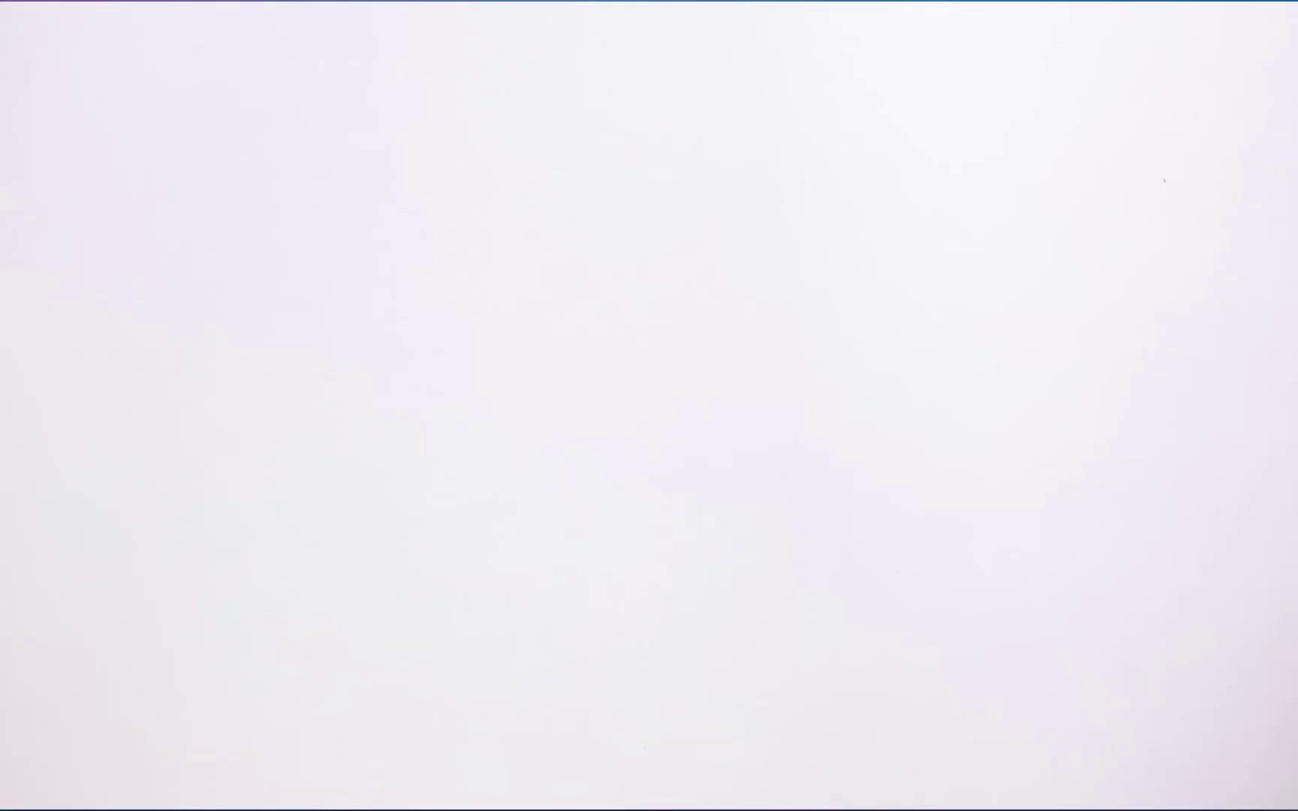